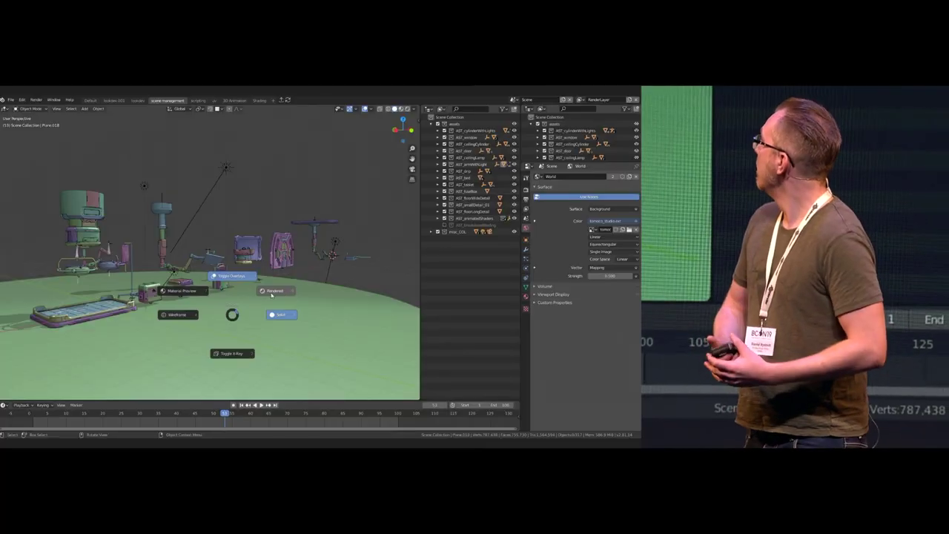
# Step: Preview the assets in rendered shading during playback, return the viewport to solid shading and stop the animation
pyautogui.click(202, 304)
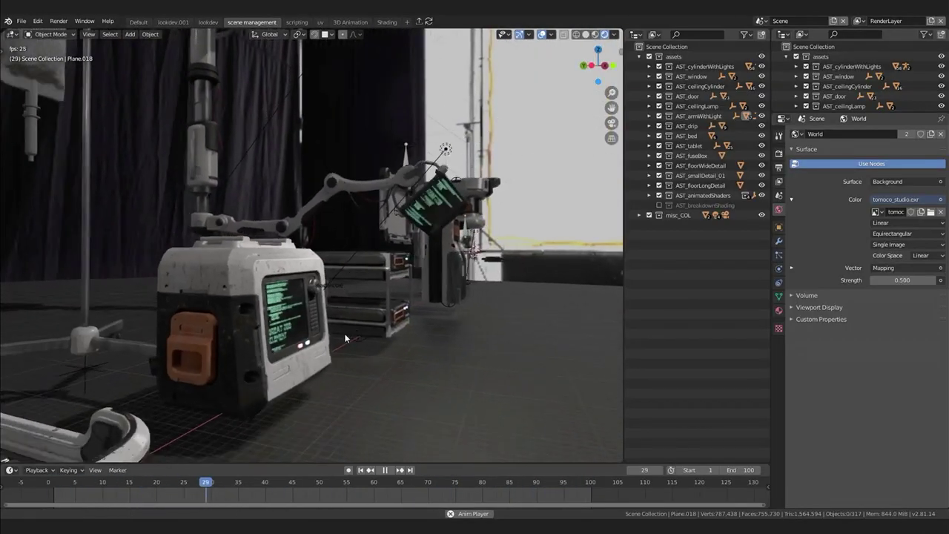
pyautogui.moveTo(344, 338)
pyautogui.keyDown('ctrl'); pyautogui.mouseDown(button='middle')
pyautogui.moveTo(287, 338)
pyautogui.moveTo(388, 352)
pyautogui.mouseUp(button='middle'); pyautogui.keyUp('ctrl')
pyautogui.press('z')
pyautogui.click(463, 349)
pyautogui.moveTo(463, 349); pyautogui.dragTo(439, 352, button='middle')
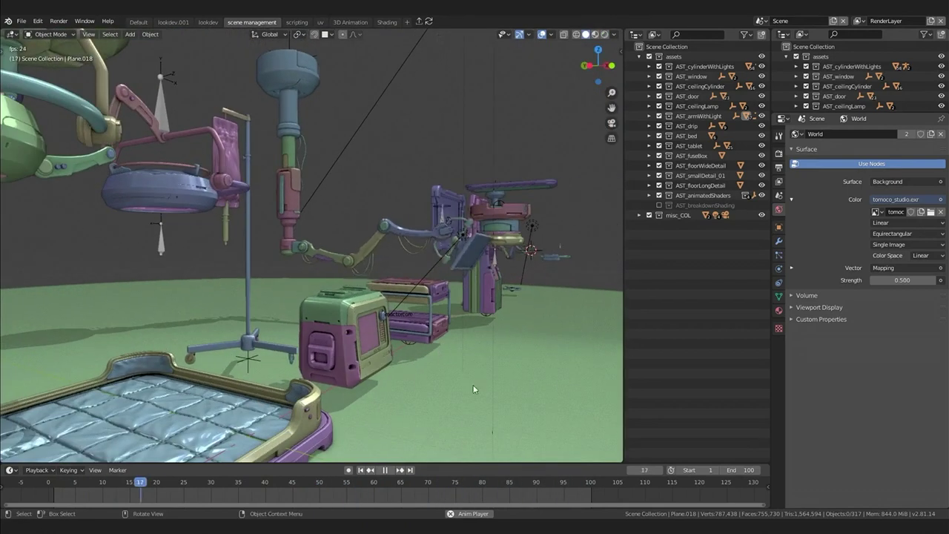
pyautogui.press('Escape')
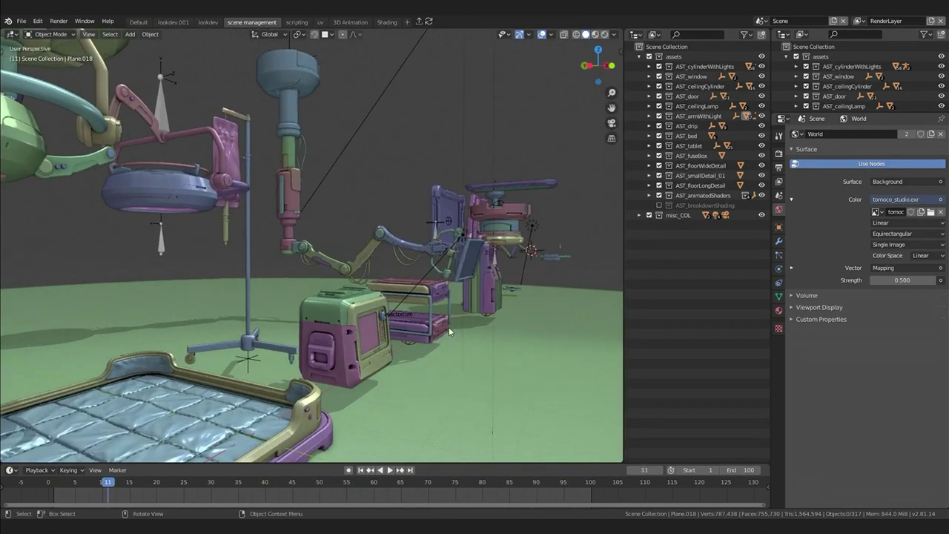
# Step: Open the recent room layout file and switch its viewport to rendered shading
pyautogui.hotkey('ctrl', 'shift', 'o')
pyautogui.click(445, 337)
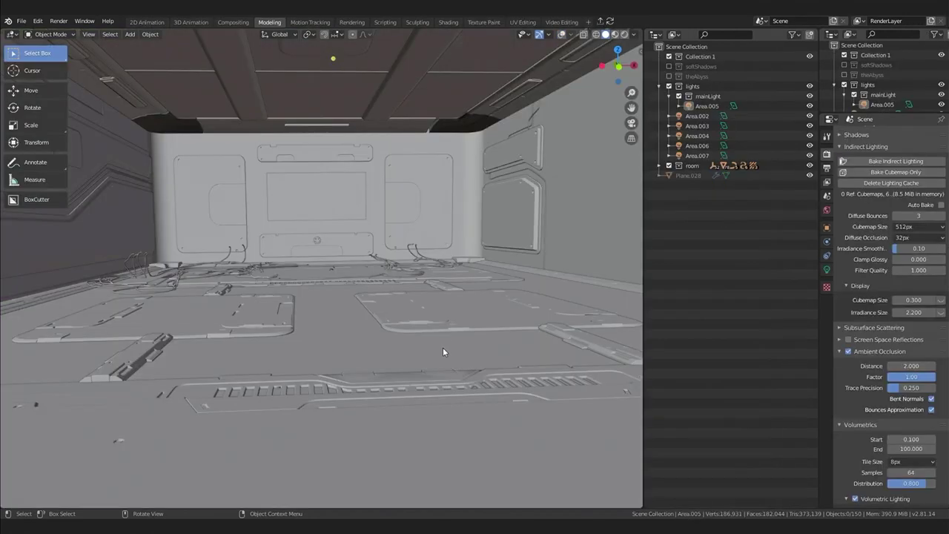
pyautogui.press('z')
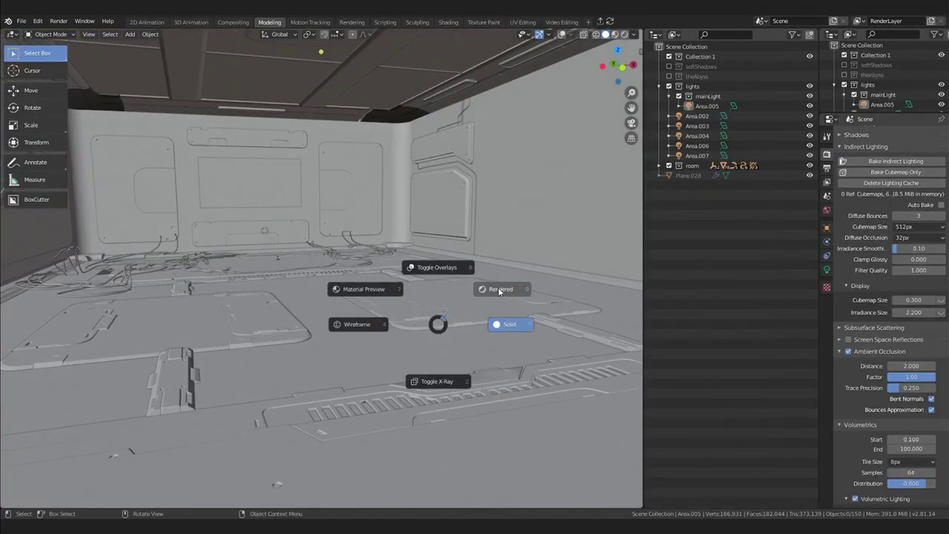
pyautogui.click(498, 289)
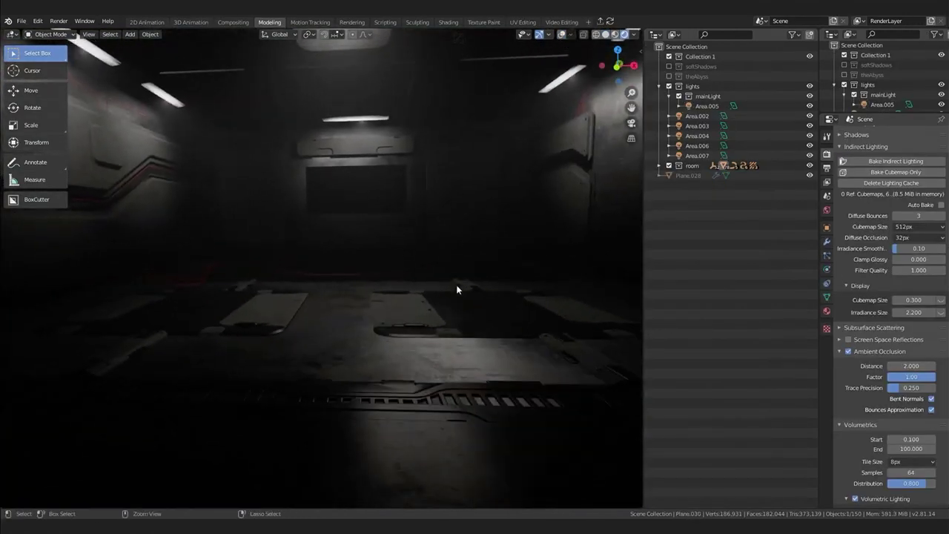
pyautogui.keyDown('ctrl'); pyautogui.moveTo(450, 300); pyautogui.dragTo(456, 298, button='middle'); pyautogui.keyUp('ctrl')
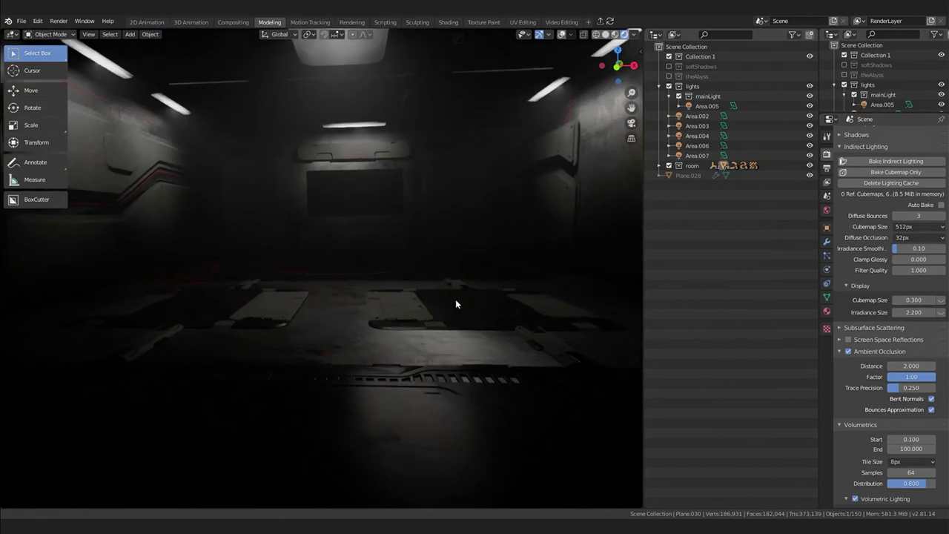
# Step: Create a new empty scene named assets and give it a new world
pyautogui.click(833, 21)
pyautogui.click(798, 38)
pyautogui.doubleClick(790, 20)
pyautogui.write('asset')
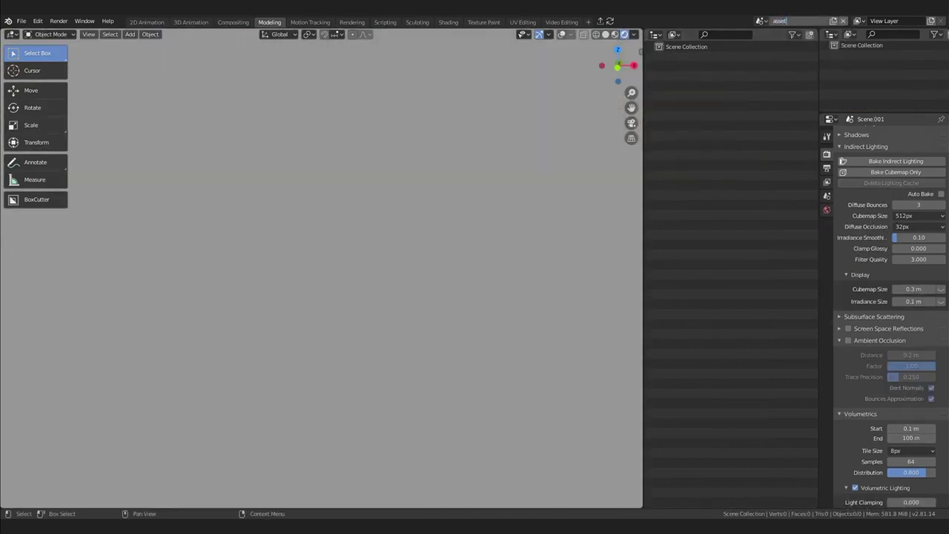
pyautogui.write('s')
pyautogui.press('Return')
pyautogui.click(826, 209)
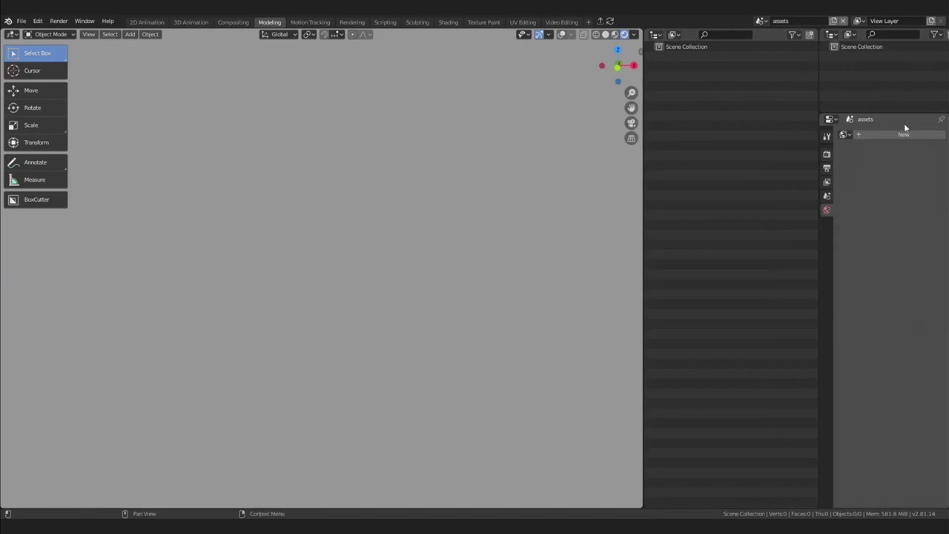
pyautogui.click(903, 134)
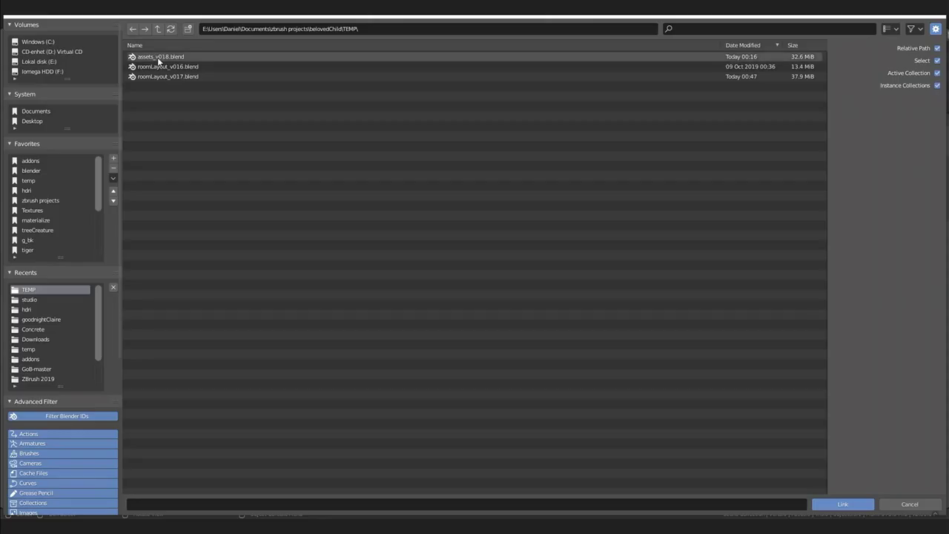
# Step: Link the asset collections from assets_v018.blend into the assets scene
pyautogui.click(159, 56)
pyautogui.doubleClick(158, 56)
pyautogui.doubleClick(154, 87)
pyautogui.click(160, 67)
pyautogui.doubleClick(160, 67)
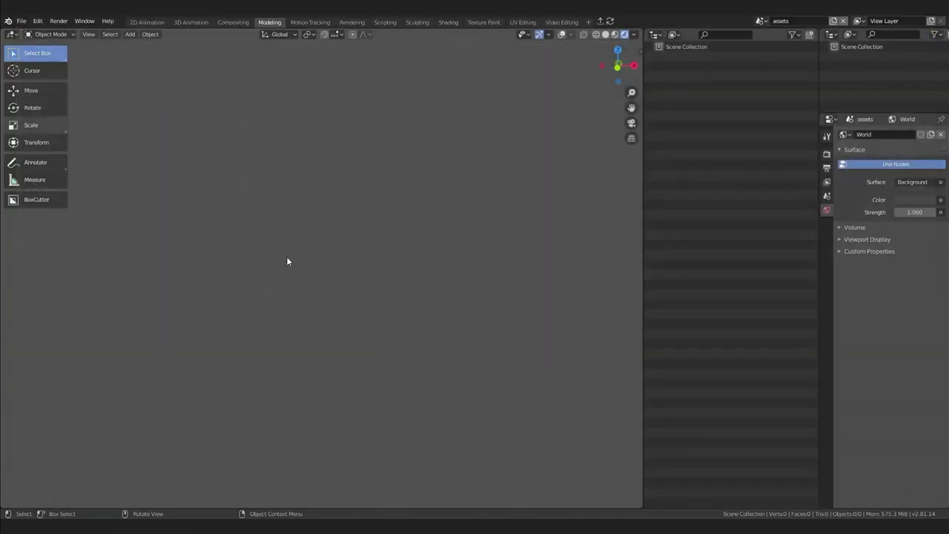
# Step: Turn on the viewport overlays, select all the linked assets and start moving them
pyautogui.moveTo(313, 268)
pyautogui.mouseDown(button='middle')
pyautogui.moveTo(309, 257)
pyautogui.moveTo(347, 257)
pyautogui.mouseUp(button='middle')
pyautogui.press('z')
pyautogui.click(341, 183)
pyautogui.press('a')
pyautogui.hotkey('alt', 'a')
pyautogui.press('a')
pyautogui.moveTo(248, 259); pyautogui.dragTo(300, 285, button='middle')
pyautogui.press('g')
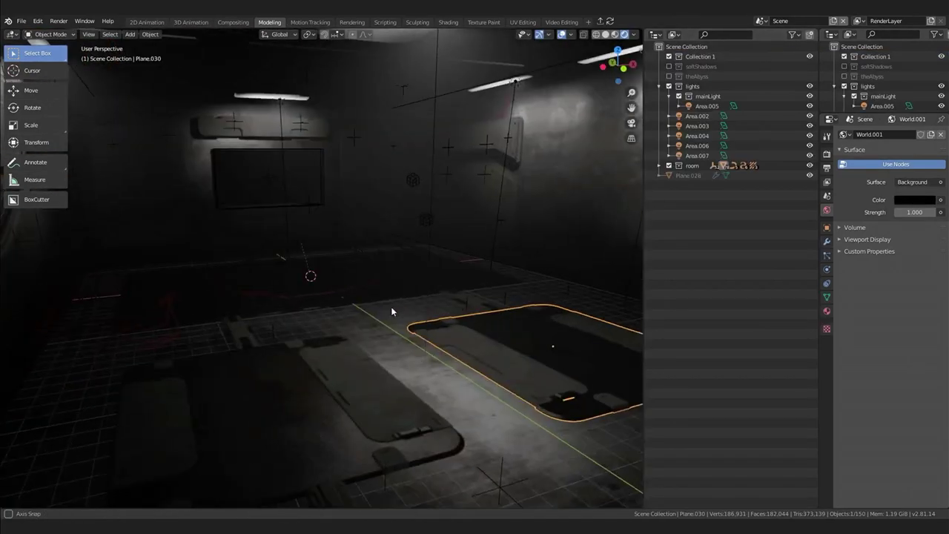
# Step: In the room scene, add an AST_bed collection instance and position it at the far end of the floor
pyautogui.moveTo(390, 306); pyautogui.dragTo(412, 316, button='middle')
pyautogui.hotkey('shift', 'a')
pyautogui.click(414, 317)
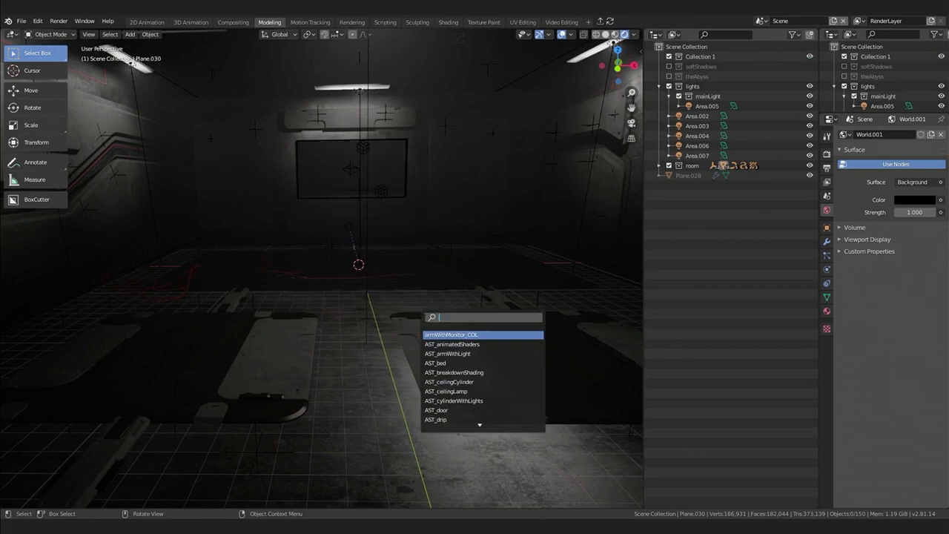
pyautogui.click(475, 363)
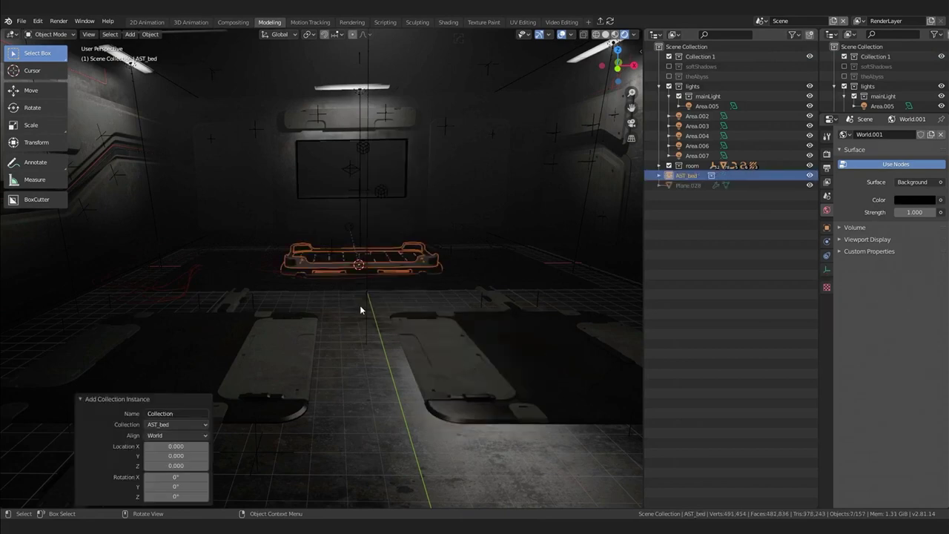
pyautogui.press('g')
pyautogui.press('y')
pyautogui.click(370, 342)
pyautogui.moveTo(368, 333); pyautogui.dragTo(390, 302, button='middle')
pyautogui.press('g')
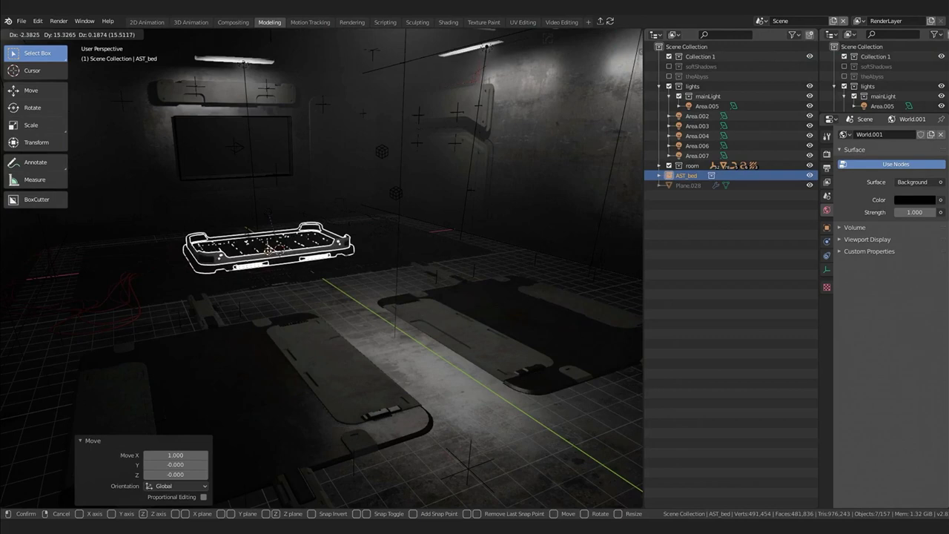
pyautogui.click(277, 250)
pyautogui.hotkey('alt', 'a')
# Step: Add an AST_ceilingCylinder collection instance and move it up near the ceiling
pyautogui.moveTo(467, 252); pyautogui.dragTo(424, 311, button='middle')
pyautogui.rightClick(424, 311)
pyautogui.press('Escape')
pyautogui.hotkey('shift', 'a')
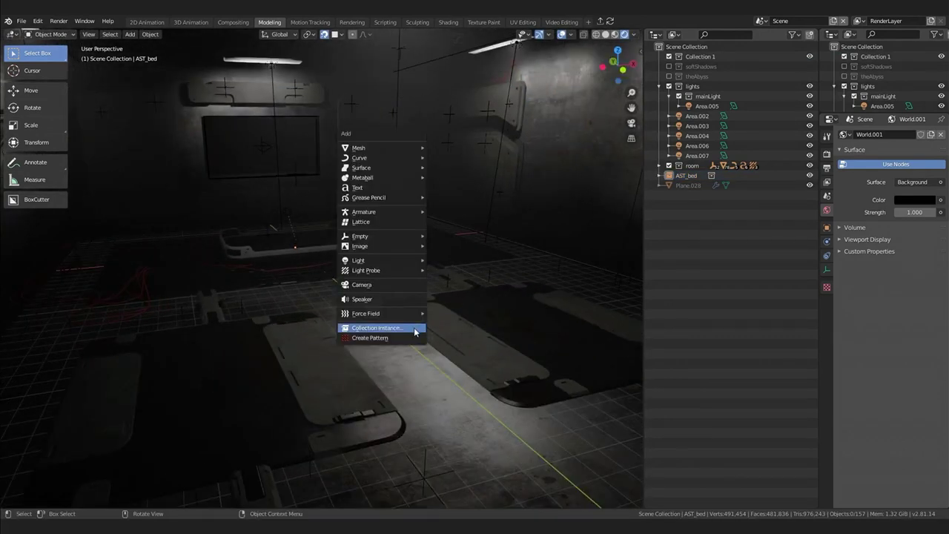
pyautogui.click(414, 331)
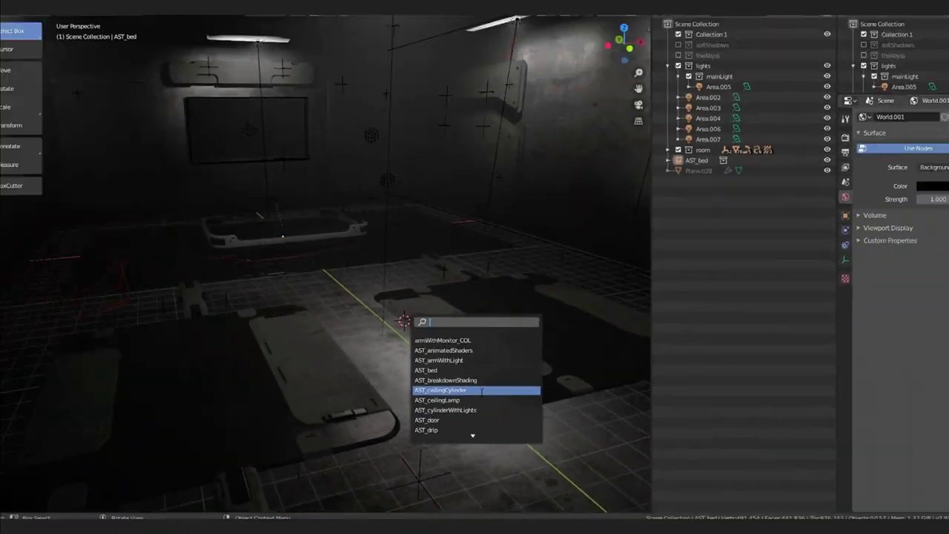
pyautogui.click(482, 391)
pyautogui.press('g')
pyautogui.click(482, 245)
pyautogui.moveTo(478, 248); pyautogui.dragTo(437, 209, button='middle')
pyautogui.press('g')
pyautogui.click(501, 158)
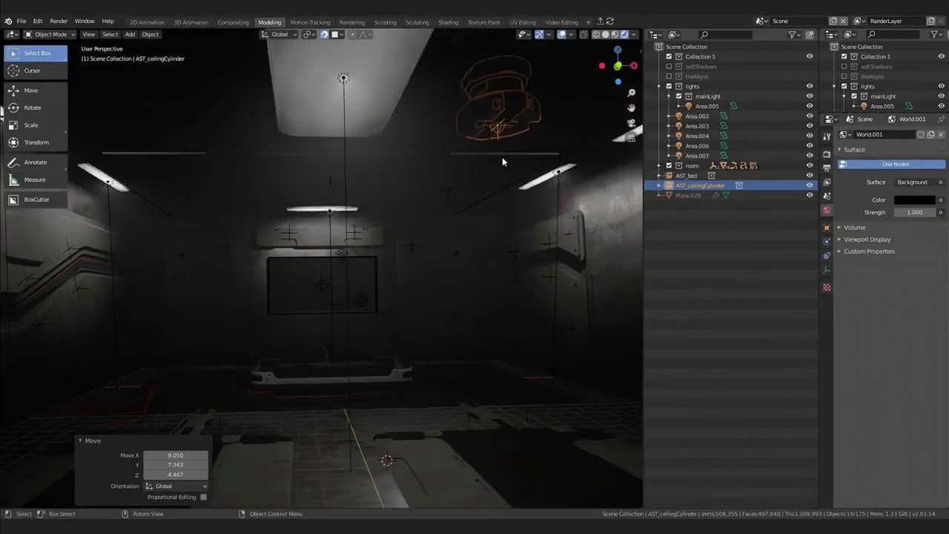
# Step: Duplicate the ceiling cylinder along X to the opposite side of the room
pyautogui.moveTo(501, 160); pyautogui.dragTo(490, 244, button='middle')
pyautogui.hotkey('shift', 'd')
pyautogui.press('x')
pyautogui.click(324, 283)
# Step: Rotate both ceiling cylinders 180 degrees about X
pyautogui.keyDown('shift'); pyautogui.click(446, 289); pyautogui.keyUp('shift')
pyautogui.write('rx')
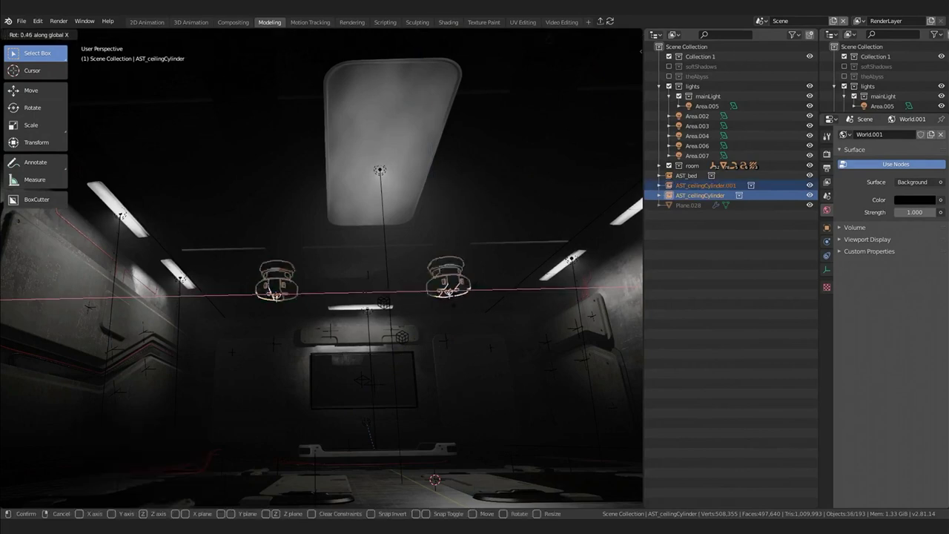
pyautogui.write('180')
pyautogui.press('Return')
pyautogui.moveTo(384, 252); pyautogui.dragTo(400, 363, button='middle')
pyautogui.hotkey('alt', 'a')
# Step: Add an AST_ceilingLamp collection instance, place it on the ceiling and rotate it 180 degrees about Z
pyautogui.hotkey('shift', 'a')
pyautogui.click(443, 368)
pyautogui.click(496, 441)
pyautogui.press('g')
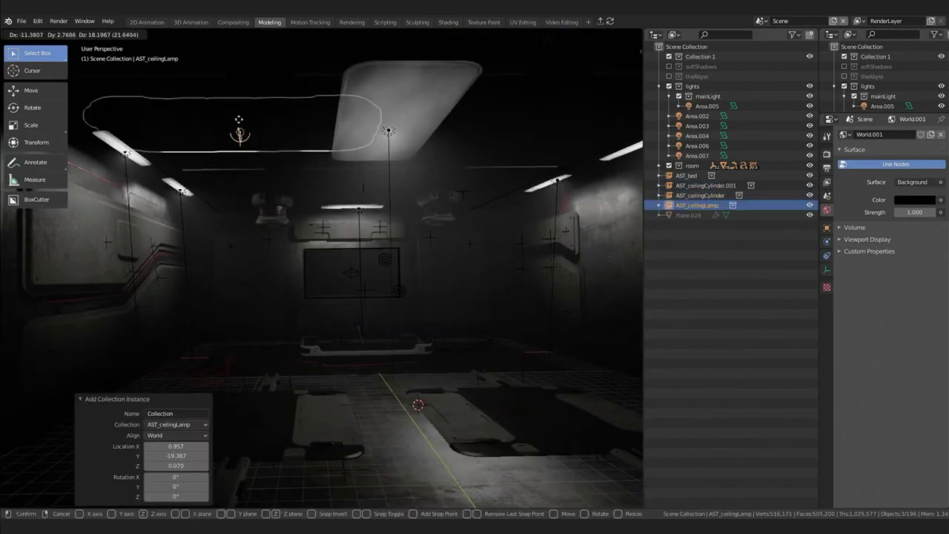
pyautogui.click(308, 152)
pyautogui.write('rz180')
pyautogui.press('Return')
pyautogui.press('r')
pyautogui.press('z')
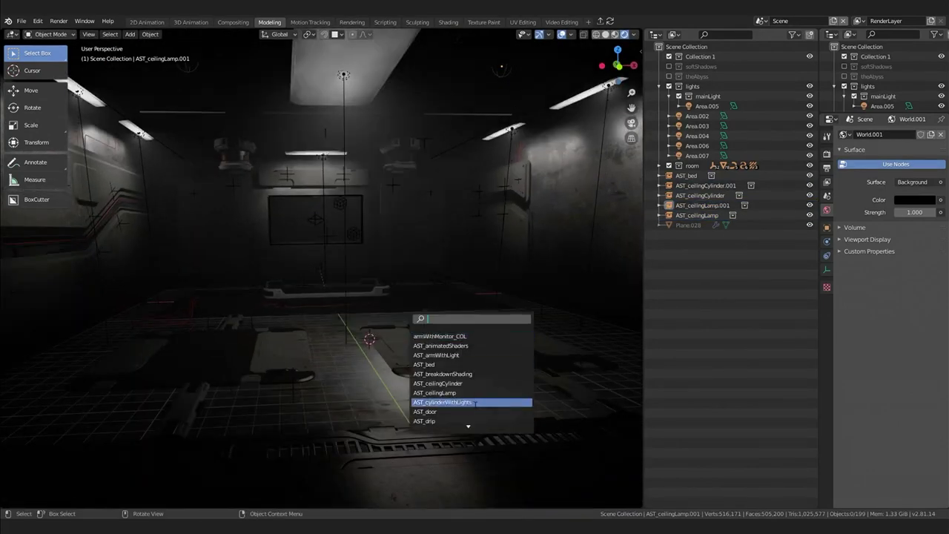
# Step: Add an AST_door collection instance, rotate it 90 degrees about Z and position it at the room's side wall
pyautogui.click(459, 408)
pyautogui.press('g')
pyautogui.press('Return')
pyautogui.press('r')
pyautogui.press('z')
pyautogui.press('9')
pyautogui.press('0')
pyautogui.press('Return')
pyautogui.press('g')
pyautogui.press('y')
pyautogui.press('Return')
# Step: Duplicate the door along X to the opposite wall and rotate the copy 180 degrees about Z
pyautogui.press('g')
pyautogui.press('x')
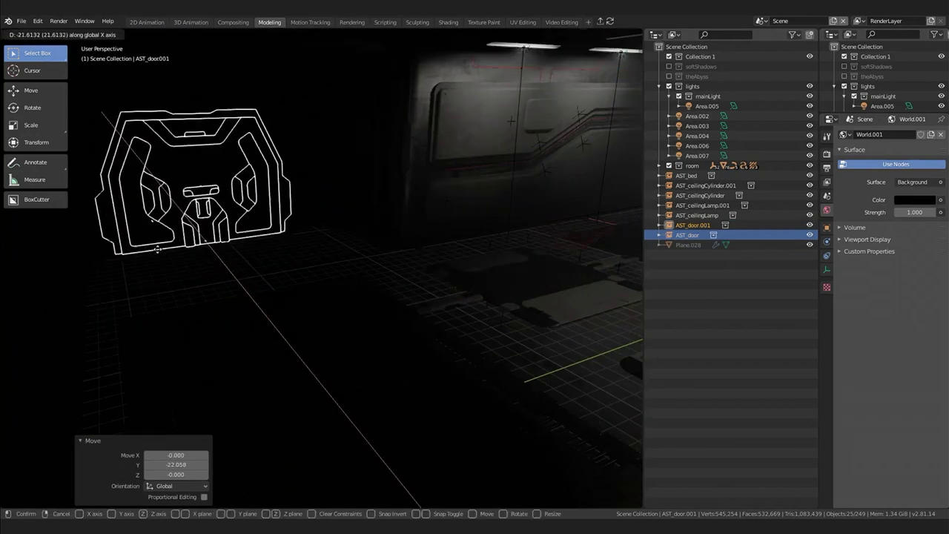
pyautogui.press('Return')
pyautogui.press('r')
pyautogui.press('z')
pyautogui.press('1')
pyautogui.press('8')
pyautogui.press('0')
pyautogui.press('Return')
pyautogui.click(208, 277)
pyautogui.moveTo(207, 278); pyautogui.dragTo(391, 256, button='middle')
pyautogui.keyDown('shift'); pyautogui.rightClick(304, 322); pyautogui.keyUp('shift')
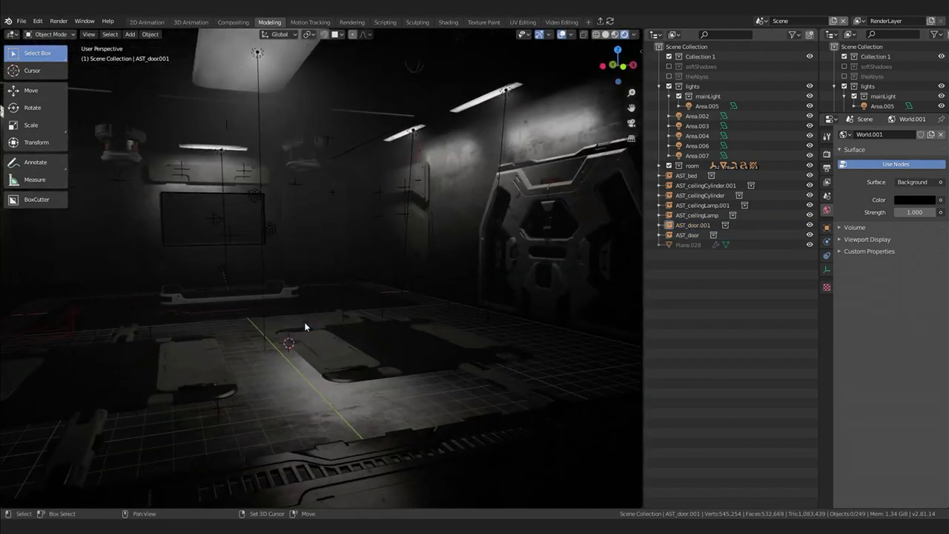
pyautogui.hotkey('shift', 'a')
pyautogui.click(321, 329)
pyautogui.click(367, 419)
pyautogui.press('Delete')
pyautogui.hotkey('shift', 'a')
pyautogui.click(369, 384)
pyautogui.scroll(-5, 424, 467)
pyautogui.click(428, 440)
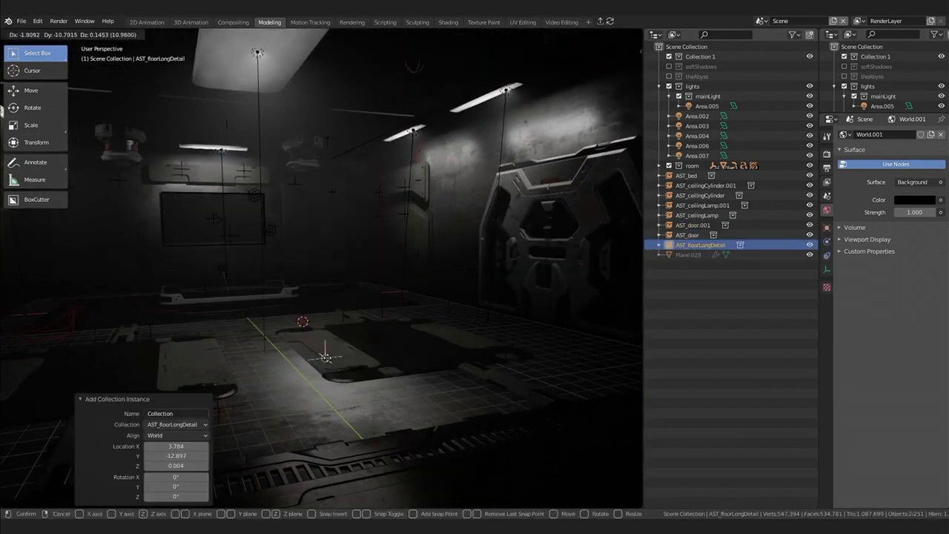
pyautogui.press('Delete')
# Step: Add an AST_smallDetail_01 collection instance and move it onto the floor panel
pyautogui.hotkey('shift', 'a')
pyautogui.click(401, 450)
pyautogui.press('g')
pyautogui.click(346, 306)
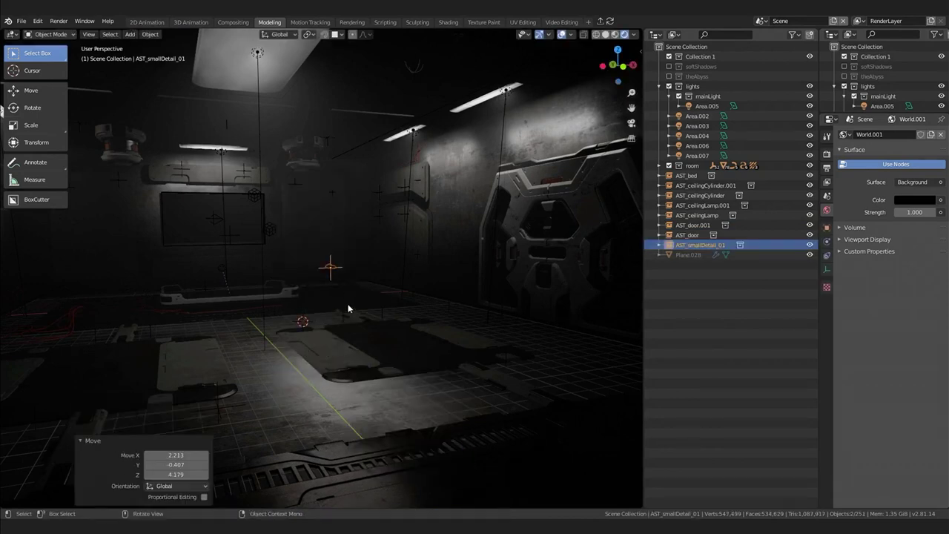
pyautogui.press('g')
pyautogui.click(329, 397)
pyautogui.press('g')
pyautogui.press('x')
pyautogui.click(365, 390)
# Step: Rotate the small floor detail 90 degrees about Z
pyautogui.moveTo(252, 186); pyautogui.dragTo(346, 287, button='middle')
pyautogui.press('r')
pyautogui.press('z')
pyautogui.press('9')
pyautogui.press('0')
pyautogui.press('Return')
# Step: Duplicate the small detail along Y to the panel's other end and select both copies
pyautogui.hotkey('shift', 'd')
pyautogui.press('y')
pyautogui.click(166, 231)
pyautogui.keyDown('shift'); pyautogui.click(345, 289); pyautogui.keyUp('shift')
pyautogui.hotkey('shift', 'd')
pyautogui.press('x')
pyautogui.click(426, 168)
pyautogui.hotkey('alt', 'a')
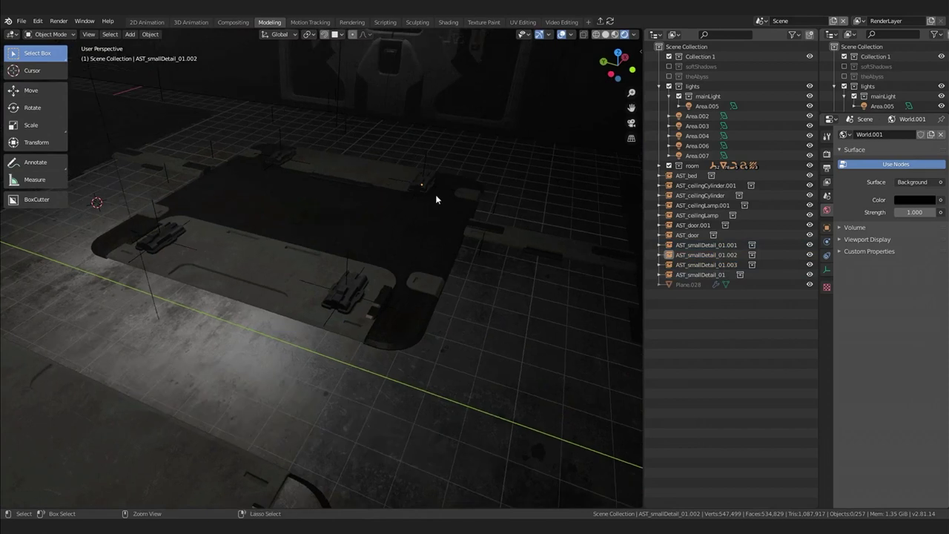
pyautogui.hotkey('ctrl', 'z')
pyautogui.hotkey('ctrl', 'z')
# Step: Duplicate the two small details along X across the floor panel and scale the copies to about 0.847
pyautogui.moveTo(410, 181); pyautogui.dragTo(348, 245, button='middle')
pyautogui.hotkey('shift', 'd')
pyautogui.press('x')
pyautogui.click(474, 152)
pyautogui.press('s')
pyautogui.click(465, 154)
# Step: Duplicate both pairs of small details along X onto the opposite floor panel
pyautogui.moveTo(319, 210); pyautogui.dragTo(241, 211, button='middle')
pyautogui.hotkey('shift', 'd')
pyautogui.press('x')
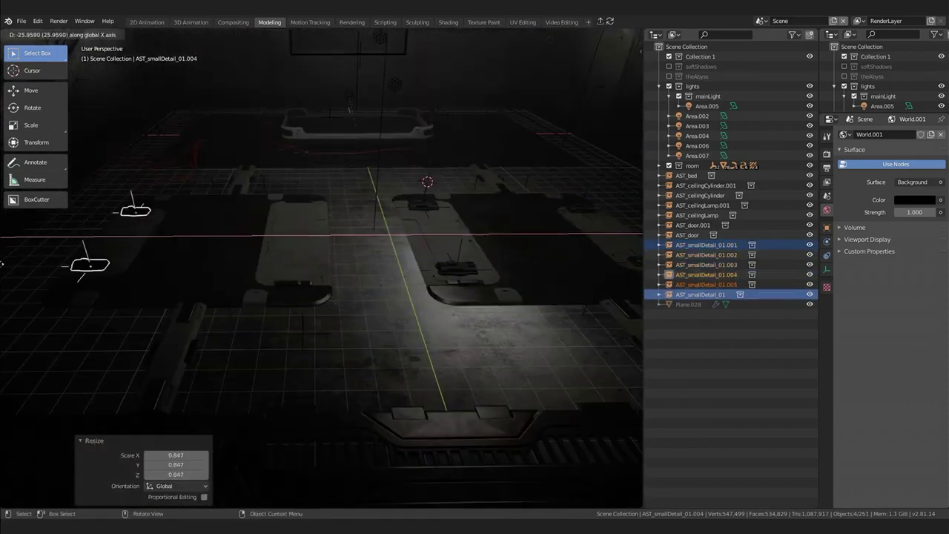
pyautogui.click(391, 222)
pyautogui.click(423, 201)
pyautogui.keyDown('shift'); pyautogui.click(453, 268); pyautogui.keyUp('shift')
pyautogui.hotkey('shift', 'd')
pyautogui.press('x')
pyautogui.click(289, 252)
# Step: Add an AST_drip collection instance and move it toward the back of the room
pyautogui.hotkey('shift', 'a')
pyautogui.click(399, 239)
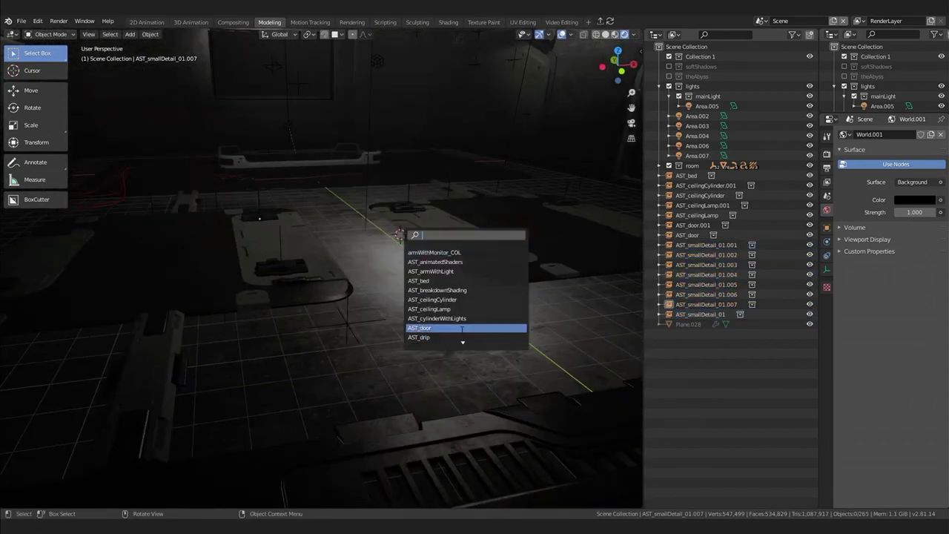
pyautogui.click(464, 337)
pyautogui.press('g')
pyautogui.click(412, 175)
pyautogui.hotkey('alt', 'a')
# Step: Add an AST_armWithLight collection instance and move it along Z
pyautogui.hotkey('shift', 'a')
pyautogui.click(406, 262)
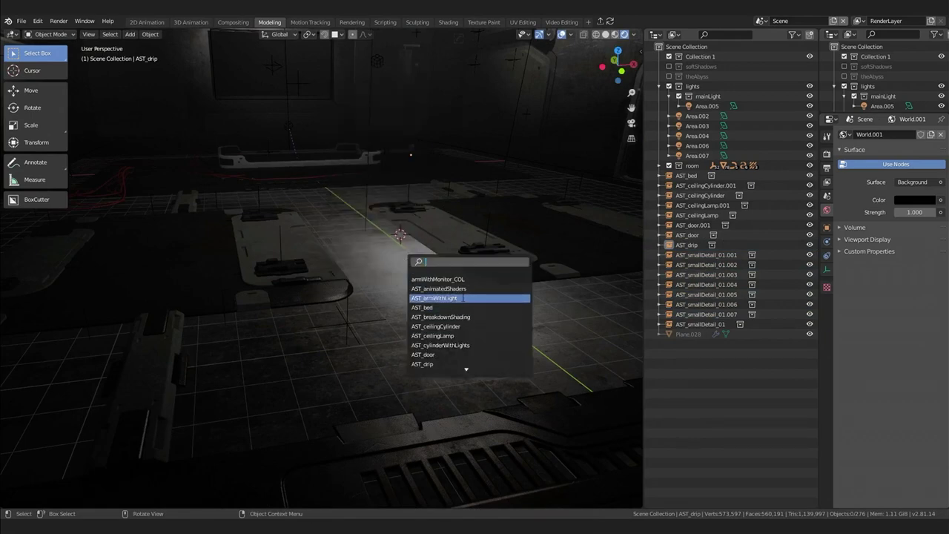
pyautogui.click(464, 298)
pyautogui.moveTo(464, 298); pyautogui.dragTo(460, 274, button='middle')
pyautogui.press('g')
pyautogui.press('z')
pyautogui.click(421, 131)
# Step: Move the light arm along X and adjust its height along Z
pyautogui.press('g')
pyautogui.press('x')
pyautogui.moveTo(299, 132); pyautogui.dragTo(320, 286, button='middle')
pyautogui.click(319, 286)
pyautogui.press('g')
pyautogui.press('z')
pyautogui.click(373, 262)
# Step: Rotate the light arm 180 degrees about Z and reposition it along X
pyautogui.press('r')
pyautogui.press('z')
pyautogui.moveTo(373, 263); pyautogui.dragTo(393, 185, button='middle')
pyautogui.press('9')
pyautogui.press('0')
pyautogui.press('Return')
pyautogui.write('180')
pyautogui.press('Return')
pyautogui.press('g')
pyautogui.press('x')
pyautogui.moveTo(400, 283); pyautogui.dragTo(282, 331, button='middle')
pyautogui.click(416, 262)
pyautogui.hotkey('alt', 'a')
pyautogui.hotkey('shift', 'a')
pyautogui.click(282, 332)
pyautogui.click(339, 401)
pyautogui.press('g')
pyautogui.rightClick(327, 335)
pyautogui.press('Delete')
# Step: Add an AST_fuseBox collection instance, place it in the room and duplicate it to a second spot
pyautogui.hotkey('shift', 'a')
pyautogui.click(329, 334)
pyautogui.scroll(-5, 397, 419)
pyautogui.click(397, 420)
pyautogui.press('g')
pyautogui.click(519, 355)
pyautogui.moveTo(518, 355); pyautogui.dragTo(470, 338, button='middle')
pyautogui.hotkey('shift', 'd')
pyautogui.click(168, 338)
# Step: Add a monitorBig_COL collection instance and move it into place in the room
pyautogui.hotkey('shift', 'a')
pyautogui.click(303, 348)
pyautogui.scroll(-10, 348, 443)
pyautogui.click(348, 448)
pyautogui.press('g')
pyautogui.click(341, 437)
# Step: Duplicate the big monitor and rotate the copy about Z
pyautogui.hotkey('shift', 'd')
pyautogui.press('r')
pyautogui.moveTo(370, 256); pyautogui.dragTo(410, 255, button='middle')
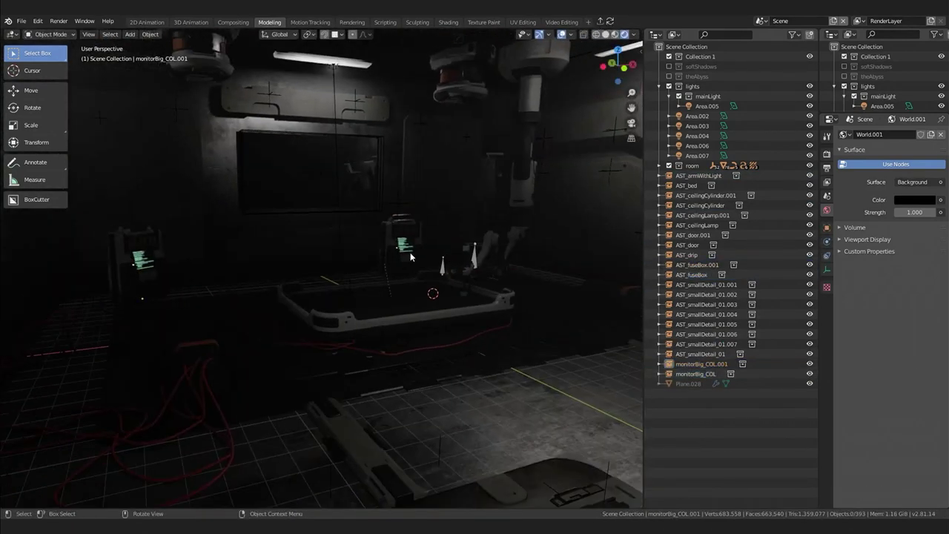
pyautogui.click(410, 256)
pyautogui.press('r')
pyautogui.press('z')
pyautogui.click(422, 326)
# Step: Add a monitorSmall_COL collection instance, move it beside the big monitor and rotate it about Z
pyautogui.moveTo(422, 326); pyautogui.dragTo(467, 335, button='middle')
pyautogui.hotkey('shift', 'a')
pyautogui.click(467, 349)
pyautogui.write('monito')
pyautogui.click(467, 375)
pyautogui.press('g')
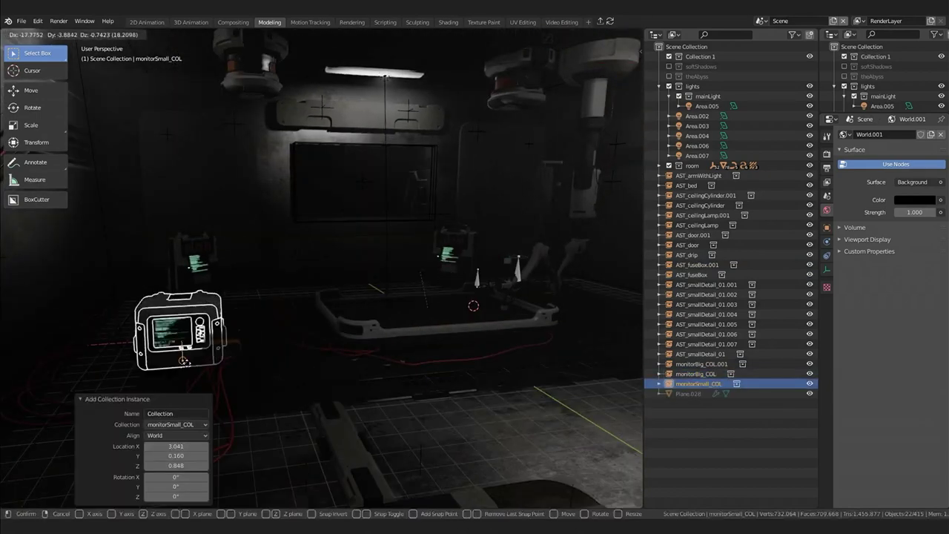
pyautogui.press('r')
pyautogui.press('z')
pyautogui.click(152, 304)
# Step: Duplicate the small monitor along Z to stack a second one with it
pyautogui.hotkey('shift', 'd')
pyautogui.press('z')
pyautogui.moveTo(152, 304)
pyautogui.mouseDown(button='middle')
pyautogui.moveTo(178, 293)
pyautogui.moveTo(135, 311)
pyautogui.mouseUp(button='middle')
pyautogui.click(159, 245)
# Step: Duplicate the stacked small monitors to the opposite side of the room and adjust their height along Z
pyautogui.keyDown('shift'); pyautogui.click(138, 315); pyautogui.keyUp('shift')
pyautogui.hotkey('shift', 'd')
pyautogui.click(514, 310)
pyautogui.moveTo(514, 311); pyautogui.dragTo(379, 315, button='middle')
pyautogui.press('g')
pyautogui.press('z')
pyautogui.click(374, 278)
# Step: Duplicate the small monitors again and rotate the copies, finishing with a rotation about Z
pyautogui.hotkey('shift', 'd')
pyautogui.click(435, 364)
pyautogui.press('r')
pyautogui.press('r')
pyautogui.press('z')
pyautogui.click(422, 362)
pyautogui.moveTo(423, 362); pyautogui.dragTo(402, 328, button='middle')
# Step: Add an armWithMonitor_COL collection instance and move it to the side of the room near the stacked monitors
pyautogui.hotkey('alt', 'a')
pyautogui.hotkey('shift', 'a')
pyautogui.click(202, 327)
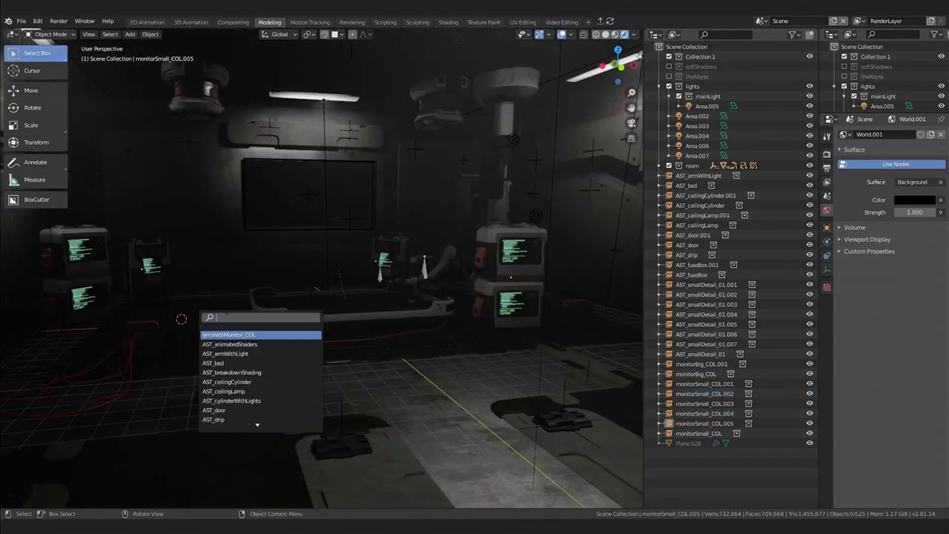
pyautogui.write('moni')
pyautogui.click(244, 362)
pyautogui.press('g')
pyautogui.click(183, 223)
# Step: Move the monitor arm along Z toward the ceiling and rotate it about Z
pyautogui.moveTo(183, 222); pyautogui.dragTo(245, 245, button='middle')
pyautogui.press('g')
pyautogui.press('z')
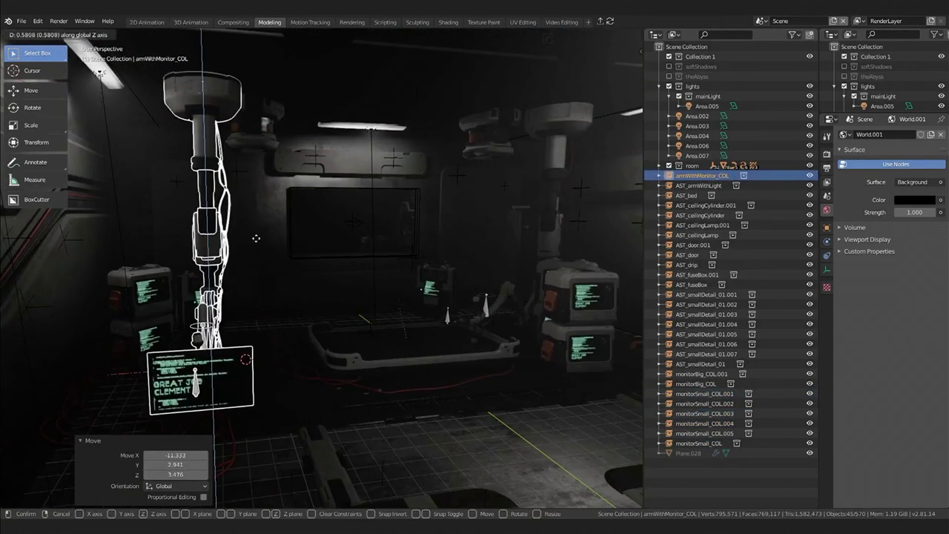
pyautogui.click(256, 239)
pyautogui.press('r')
pyautogui.press('z')
pyautogui.click(386, 197)
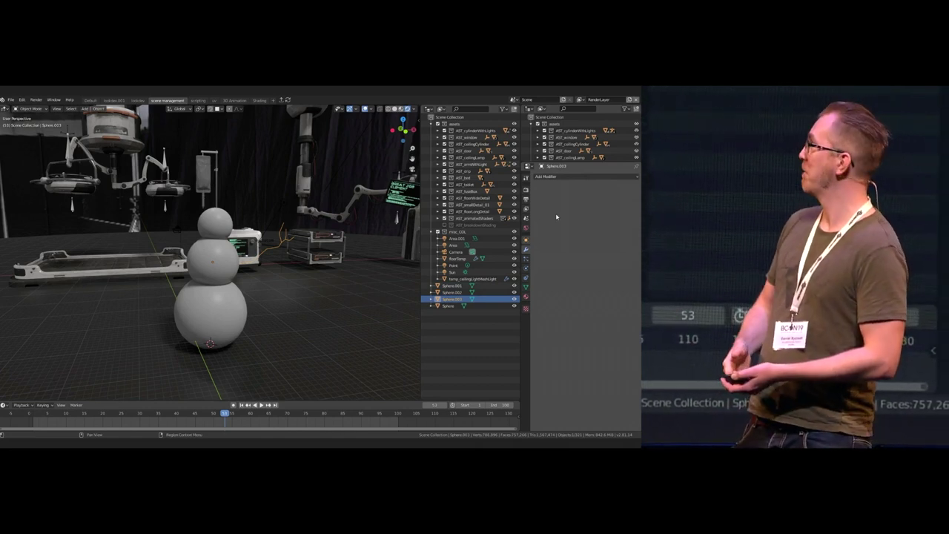
# Step: Add a Skin modifier to the snowman's arms and resize the skin thickness of their vertices
pyautogui.click(556, 176)
pyautogui.click(526, 275)
pyautogui.press('Tab')
pyautogui.hotkey('ctrl', 'a')
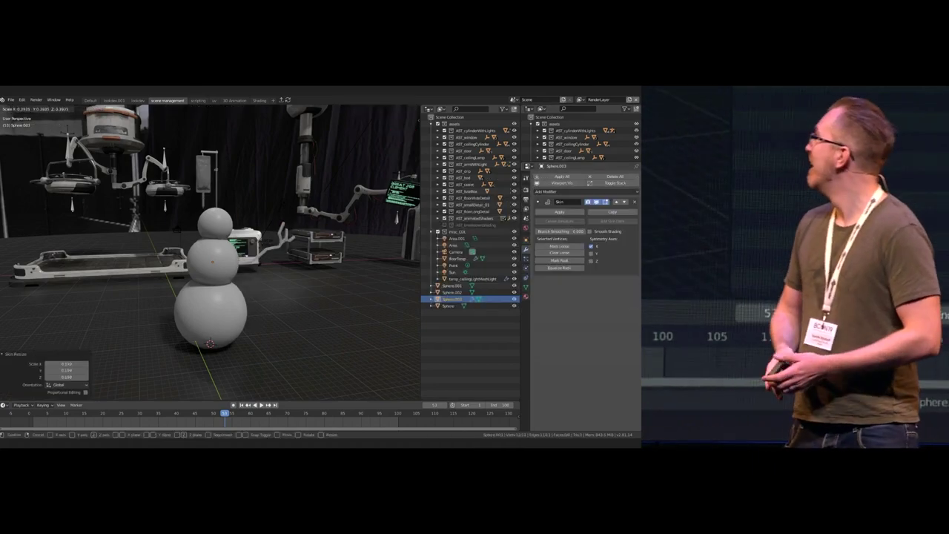
pyautogui.press('Tab')
pyautogui.scroll(1, 210, 262)
pyautogui.click(556, 191)
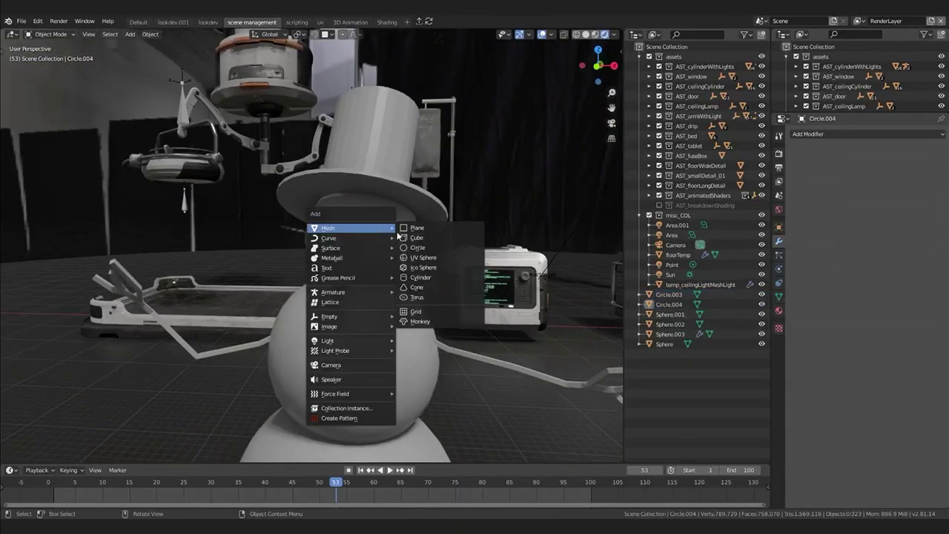
# Step: Add small mesh objects to the snowman's head for the eyes, nose and mouth pebbles
pyautogui.click(834, 189)
pyautogui.hotkey('ctrl', 'a')
pyautogui.click(383, 262)
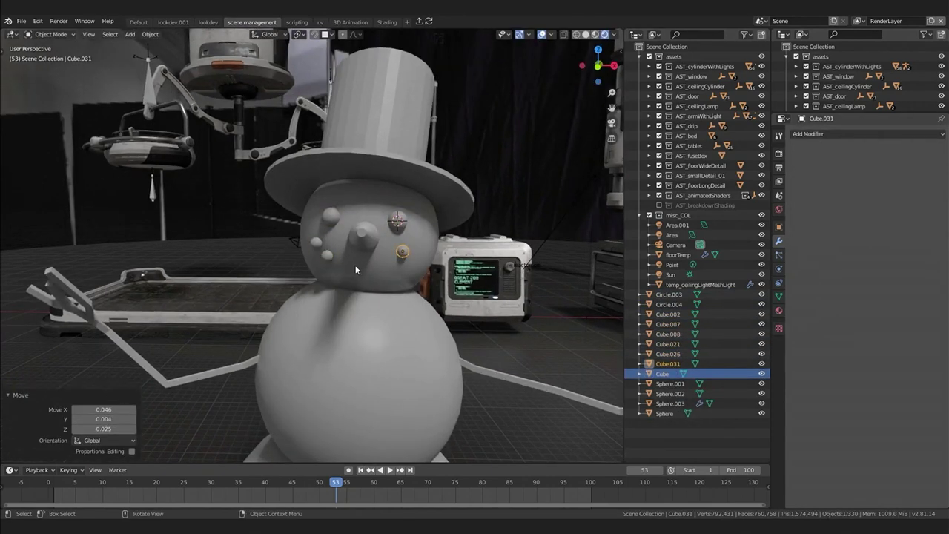
pyautogui.press('z')
pyautogui.click(350, 266)
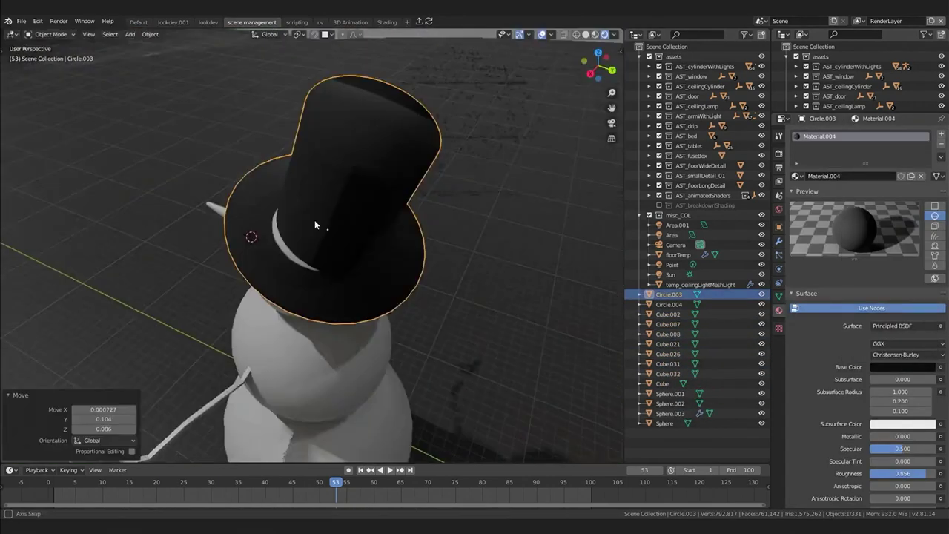
# Step: Assign coloured materials to the snowman's hat, face pieces, nose and arms
pyautogui.click(901, 367)
pyautogui.keyDown('shift'); pyautogui.click(387, 246); pyautogui.keyUp('shift')
pyautogui.click(825, 176)
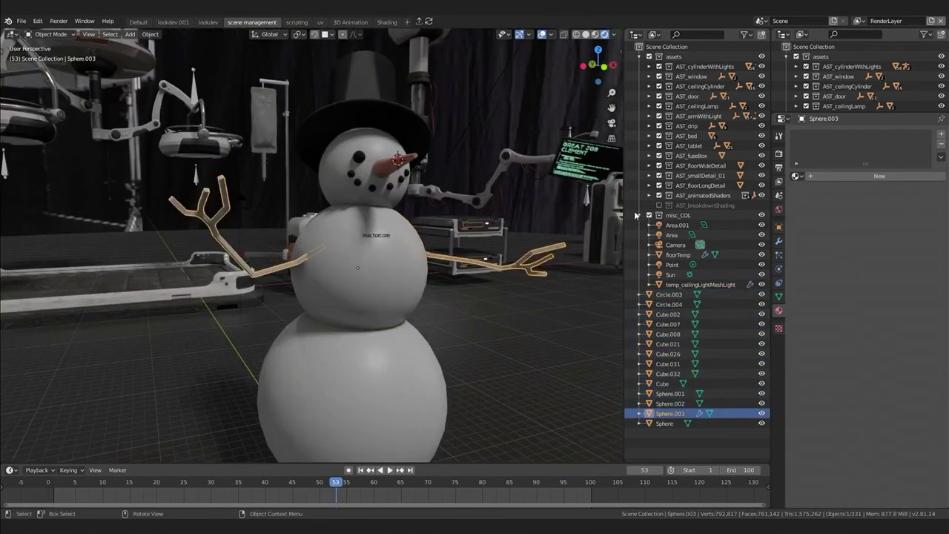
pyautogui.click(826, 176)
# Step: Build a sparkling snow material on the snowman's middle ball with Voronoi Texture, Mix and Normal Map nodes
pyautogui.moveTo(419, 284); pyautogui.dragTo(360, 284, button='middle')
pyautogui.click(415, 260)
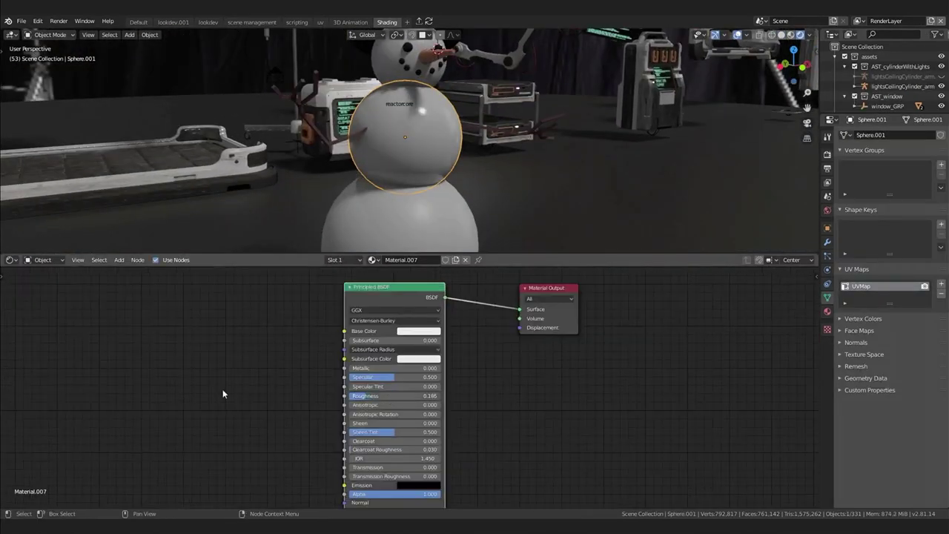
pyautogui.press('Home')
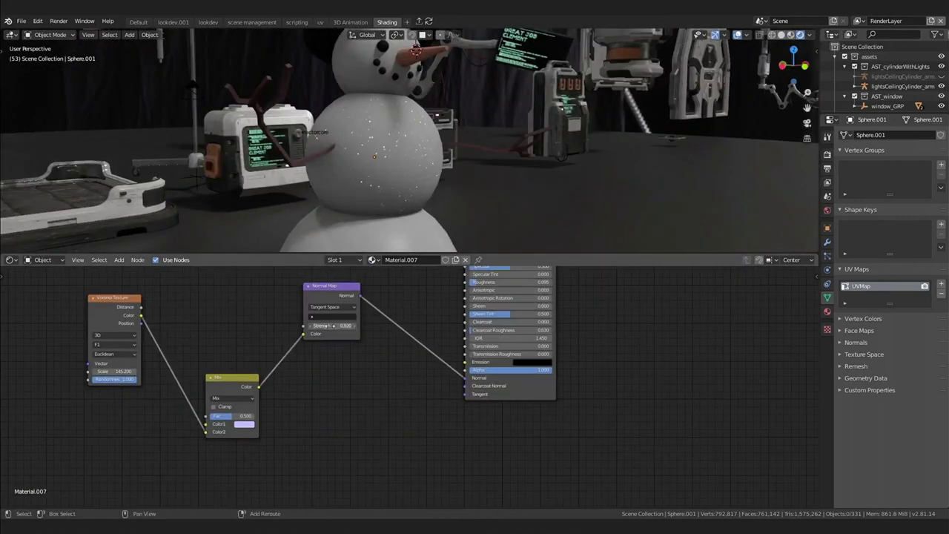
# Step: Move the snowman's parts, without the hat, into a new collection named AST_snowManBase
pyautogui.press('m')
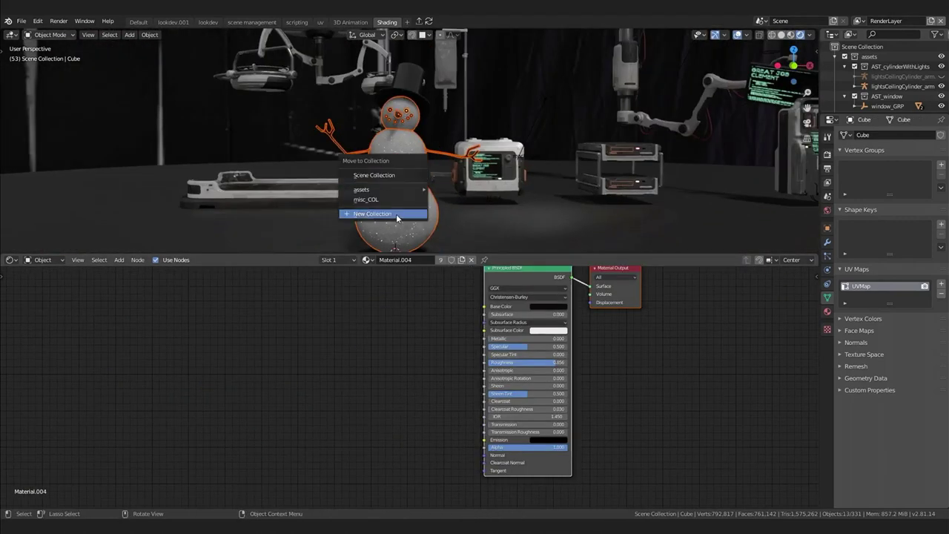
pyautogui.click(398, 214)
pyautogui.write('snowManBase')
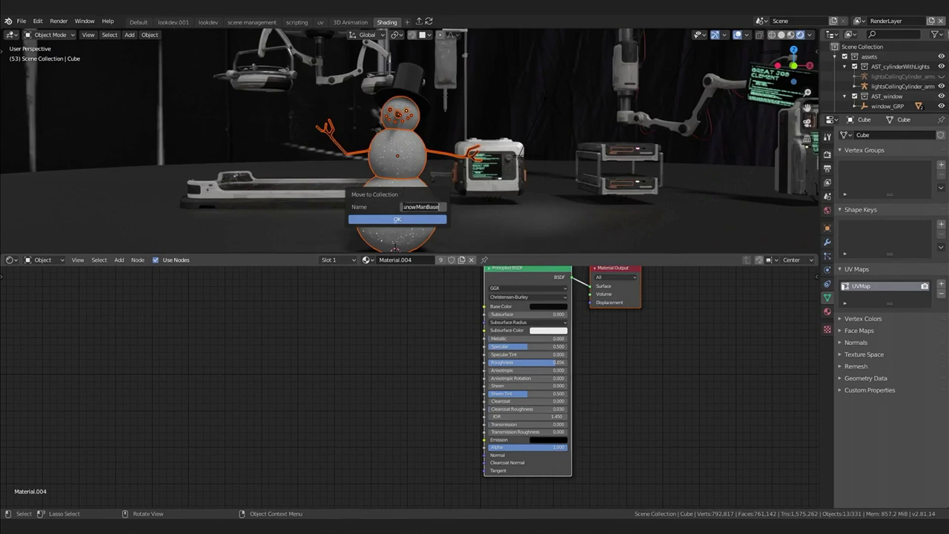
pyautogui.press('Return')
pyautogui.press('Return')
# Step: Set the AST_snowManBase collection's instance offset from the 3D cursor at the snowman's base
pyautogui.click(828, 231)
pyautogui.click(853, 302)
pyautogui.click(938, 331)
pyautogui.click(922, 361)
# Step: Add an AST_snowManBase collection instance and move it about 6.4 along X beside the original snowman
pyautogui.moveTo(393, 191); pyautogui.dragTo(408, 180, button='middle')
pyautogui.click(408, 181)
pyautogui.hotkey('shift', 'a')
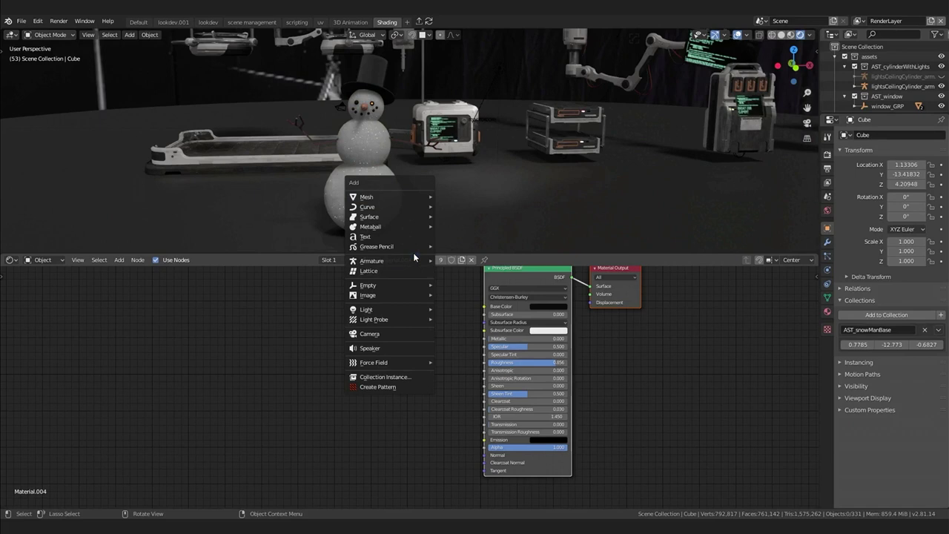
pyautogui.click(415, 377)
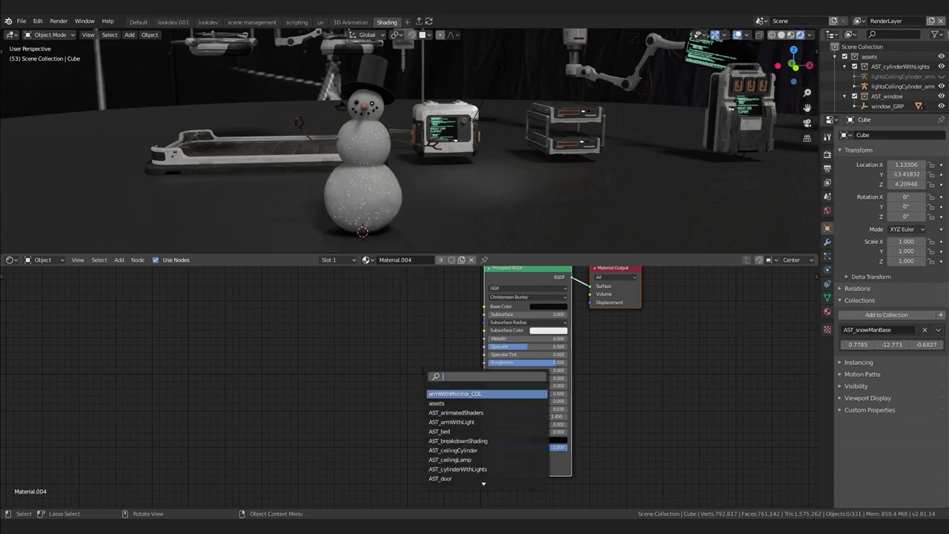
pyautogui.write('snow')
pyautogui.press('Return')
pyautogui.press('g')
pyautogui.press('x')
pyautogui.click(588, 192)
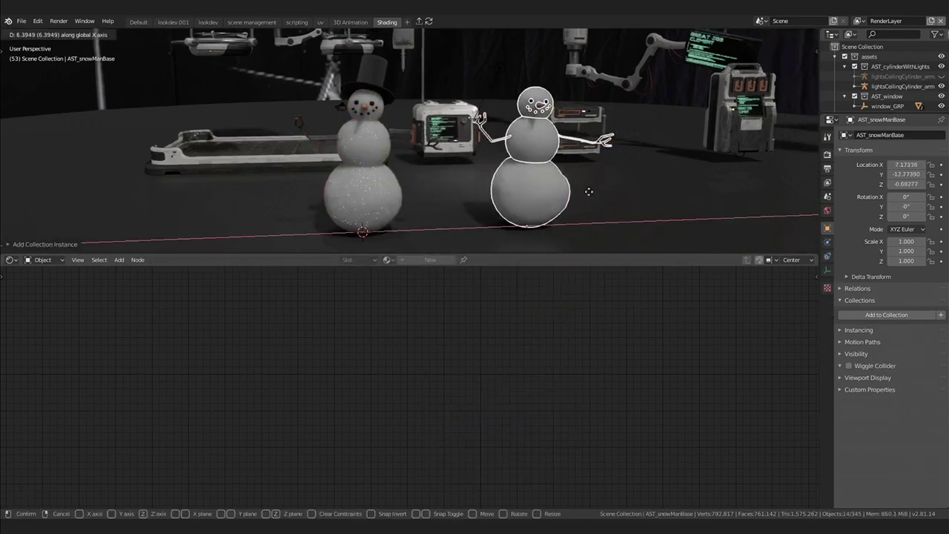
# Step: Turn on snapping and copy the top hat onto the snowman instance's head
pyautogui.hotkey('alt', 'a')
pyautogui.moveTo(578, 193); pyautogui.dragTo(528, 197, button='middle')
pyautogui.hotkey('shift', 'Tab')
pyautogui.moveTo(445, 185); pyautogui.dragTo(400, 134, button='middle')
pyautogui.click(254, 100)
pyautogui.moveTo(267, 107); pyautogui.dragTo(273, 145, button='middle')
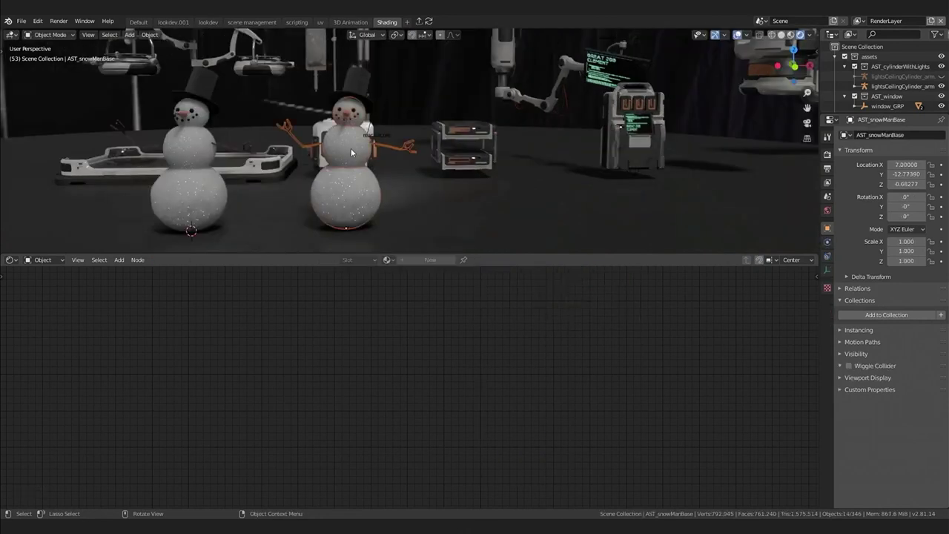
# Step: Move the snowman instance and its top hat into a new collection named AST_snowManTopHat
pyautogui.moveTo(319, 141); pyautogui.dragTo(362, 136, button='middle')
pyautogui.click(356, 133)
pyautogui.press('m')
pyautogui.click(362, 132)
pyautogui.write('AST_sn')
pyautogui.write('owManTopHat')
pyautogui.click(360, 137)
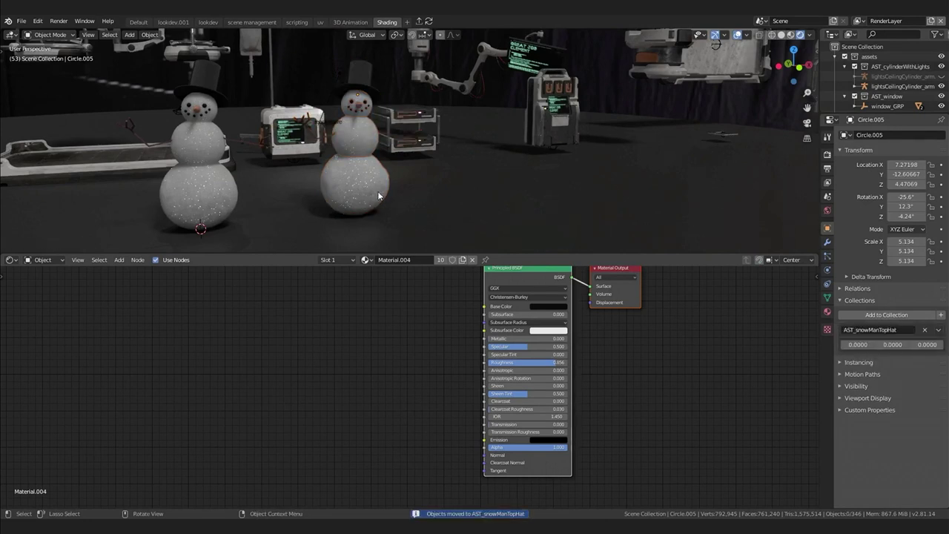
# Step: Duplicate the hatless snowman instance along X to make a third snowman
pyautogui.click(354, 212)
pyautogui.moveTo(378, 195); pyautogui.dragTo(341, 191, button='middle')
pyautogui.hotkey('shift', 'd')
pyautogui.press('x')
pyautogui.click(525, 195)
# Step: Add a cone-shaped hat with a red material on the third snowman's head
pyautogui.moveTo(504, 186); pyautogui.dragTo(430, 200, button='middle')
pyautogui.scroll(3, 430, 200)
pyautogui.hotkey('shift', 'a')
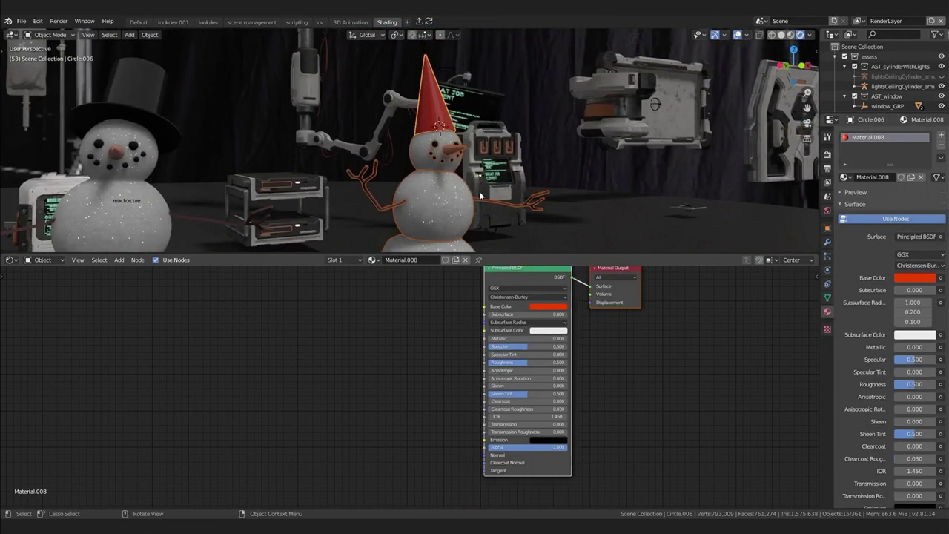
# Step: Move the third snowman and its cone hat into a new collection named AST_snowManPartyHat
pyautogui.press('m')
pyautogui.click(482, 195)
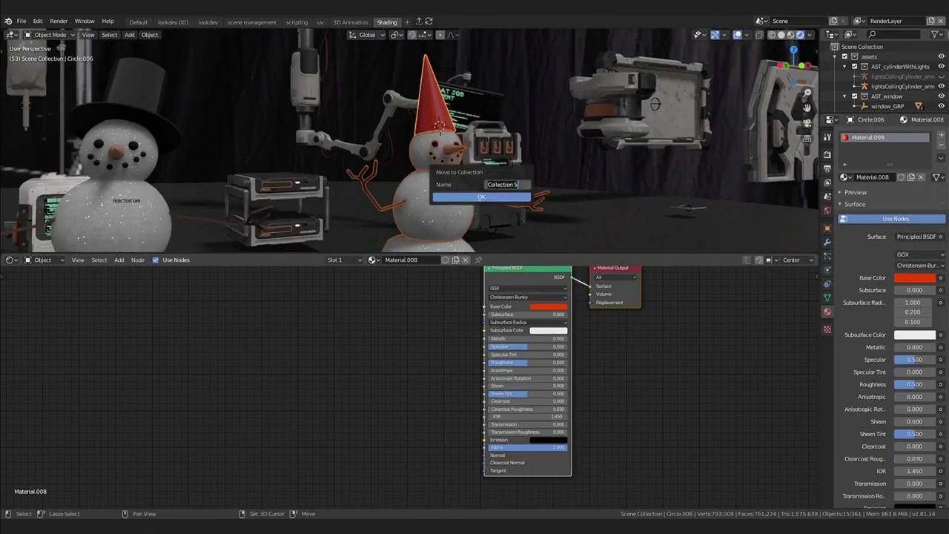
pyautogui.write('AST_snowManPartyHa')
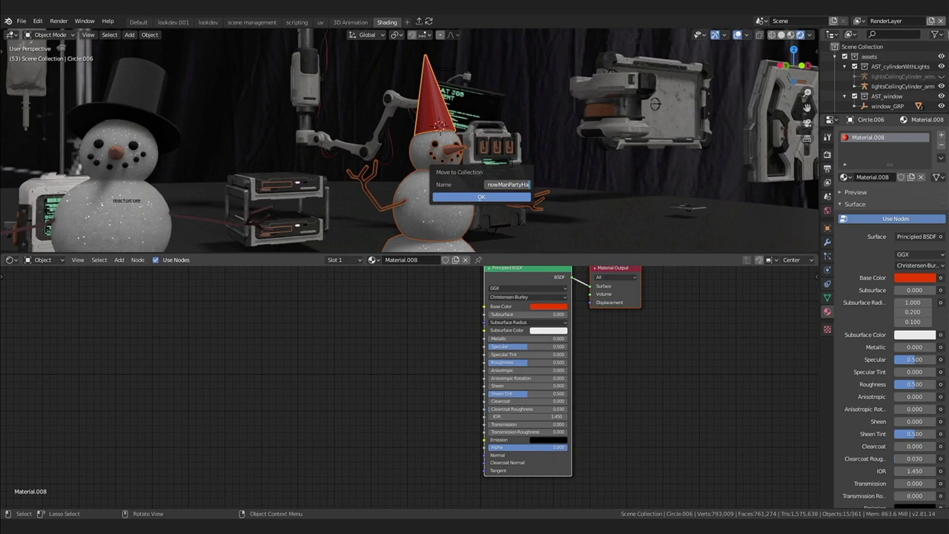
# Step: Move the three snowman collections into the assets collection and save the file
pyautogui.scroll(-5, 402, 192)
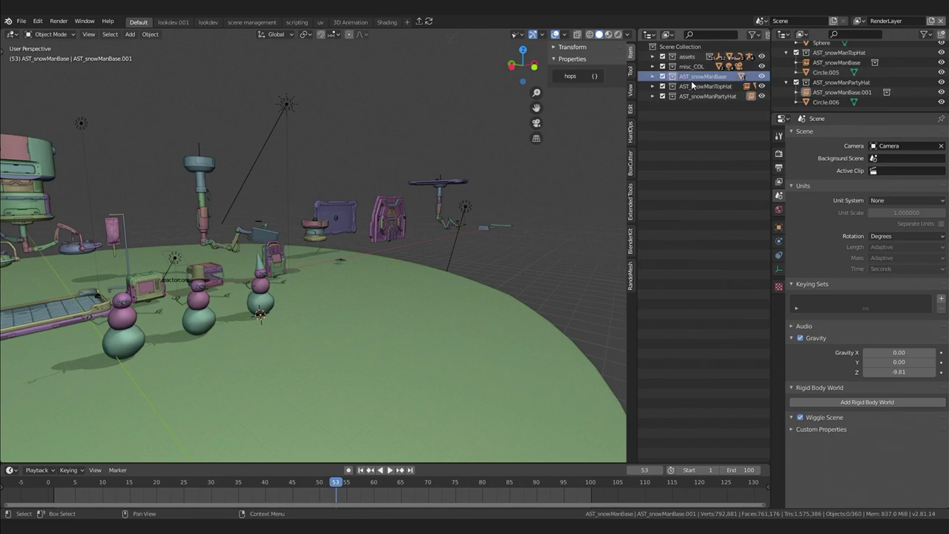
pyautogui.moveTo(676, 61); pyautogui.dragTo(675, 57)
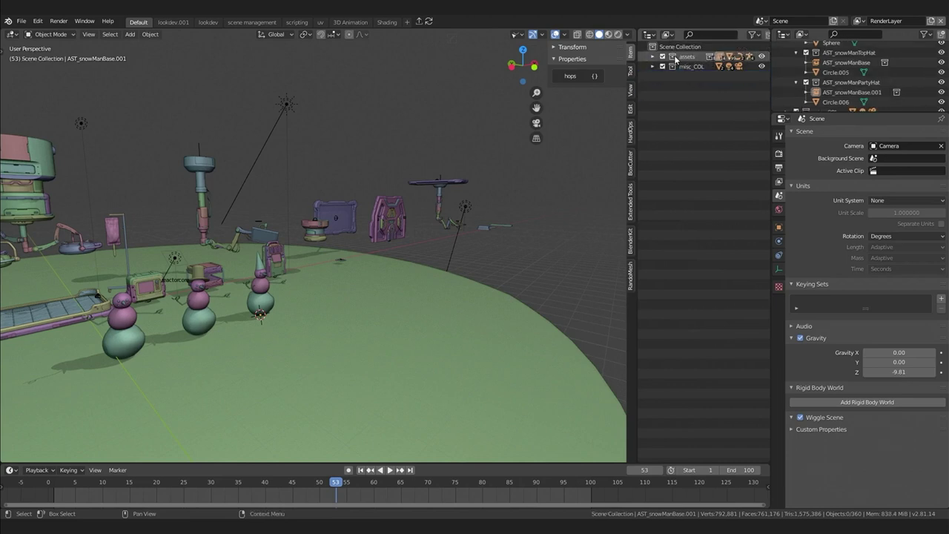
pyautogui.scroll(-3, 387, 259)
pyautogui.scroll(6, 369, 267)
pyautogui.scroll(-4, 367, 274)
pyautogui.hotkey('ctrl', 's')
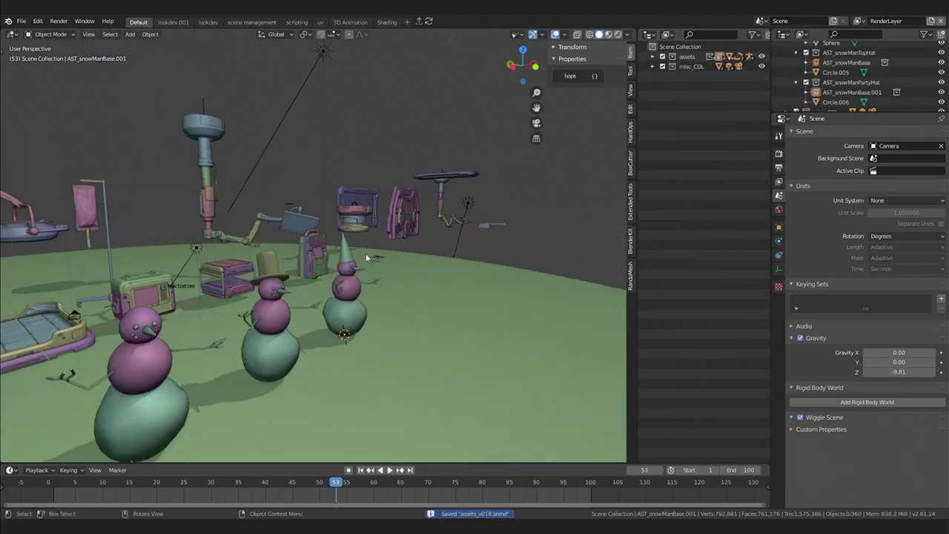
pyautogui.keyDown('shift'); pyautogui.moveTo(363, 277); pyautogui.dragTo(381, 255, button='middle'); pyautogui.keyUp('shift')
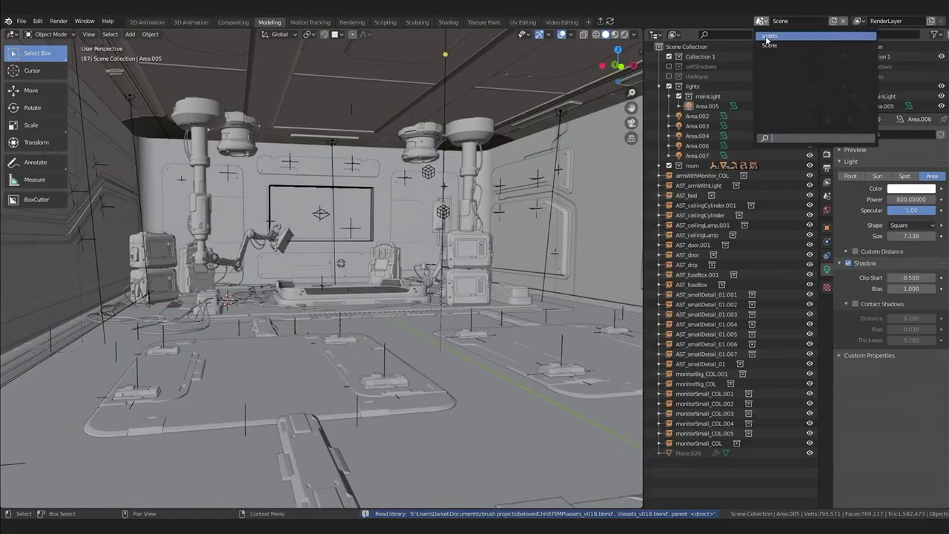
# Step: In the room file, switch to the assets scene and examine the three linked snowmen
pyautogui.click(767, 37)
pyautogui.moveTo(474, 297); pyautogui.dragTo(405, 305, button='middle')
pyautogui.scroll(3, 481, 323)
pyautogui.click(481, 325)
pyautogui.moveTo(481, 324); pyautogui.dragTo(424, 319, button='middle')
pyautogui.scroll(2, 423, 319)
pyautogui.hotkey('alt', 'a')
# Step: Set the outliner to show Blender File data and expand the linked assets_v018.blend library
pyautogui.click(656, 34)
pyautogui.moveTo(674, 37)
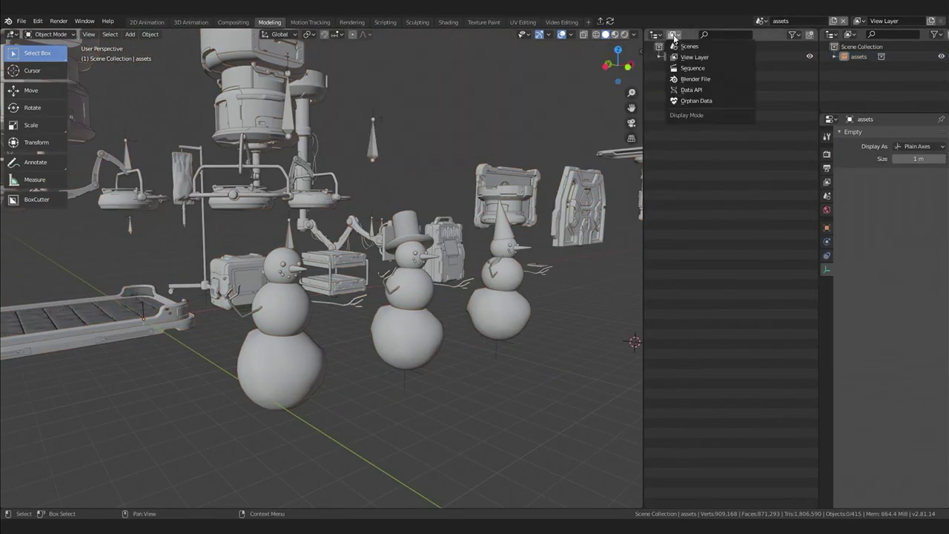
pyautogui.click(690, 78)
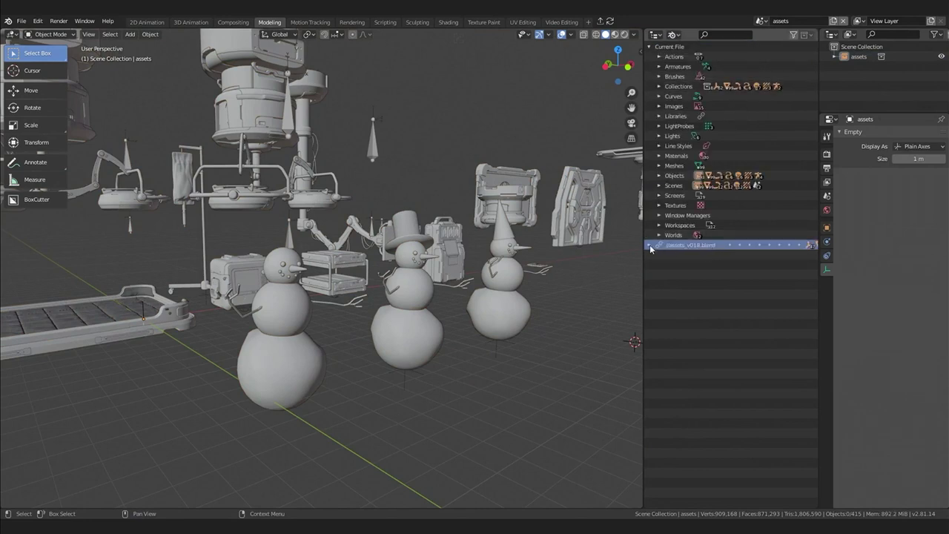
pyautogui.press('a')
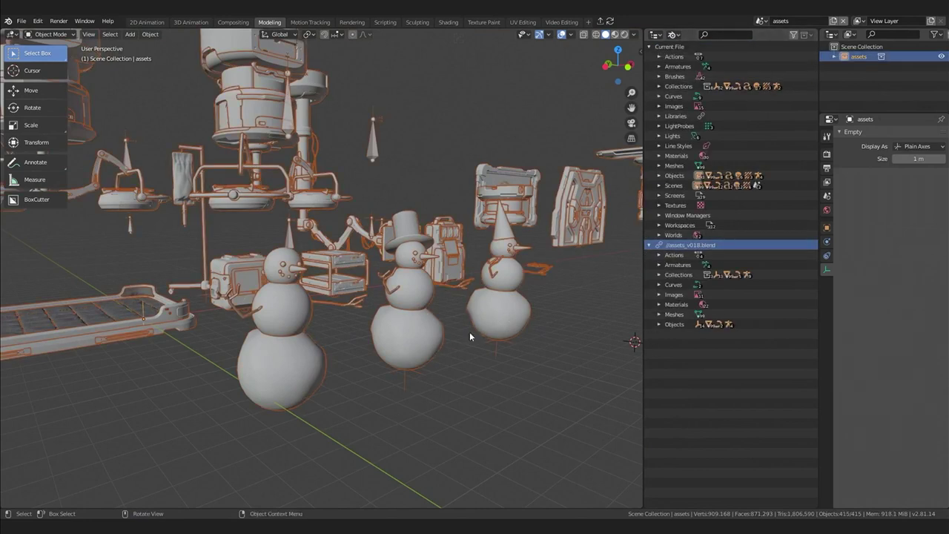
pyautogui.rightClick(679, 247)
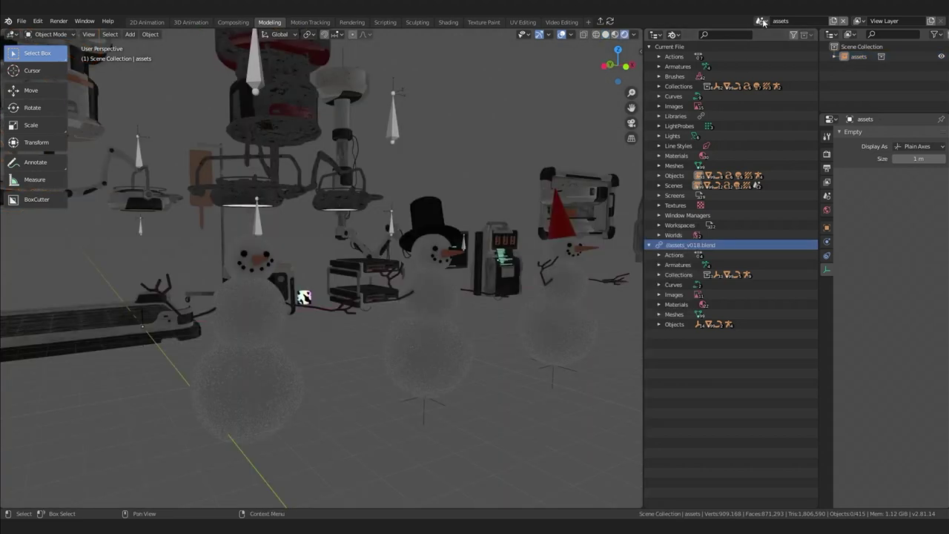
# Step: Switch to the room's Scene and add a collection instance of AST_snowManTopHat on the floor
pyautogui.click(759, 21)
pyautogui.click(769, 44)
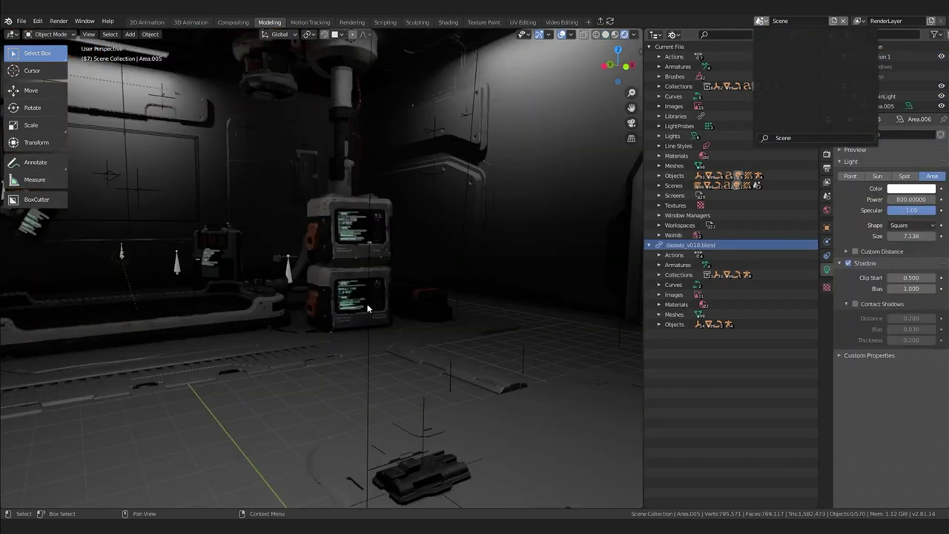
pyautogui.keyDown('shift'); pyautogui.moveTo(368, 304); pyautogui.dragTo(400, 334, button='middle'); pyautogui.keyUp('shift')
pyautogui.press('a')
pyautogui.hotkey('alt', 'a')
pyautogui.keyDown('shift'); pyautogui.rightClick(217, 325); pyautogui.keyUp('shift')
pyautogui.hotkey('shift', 'a')
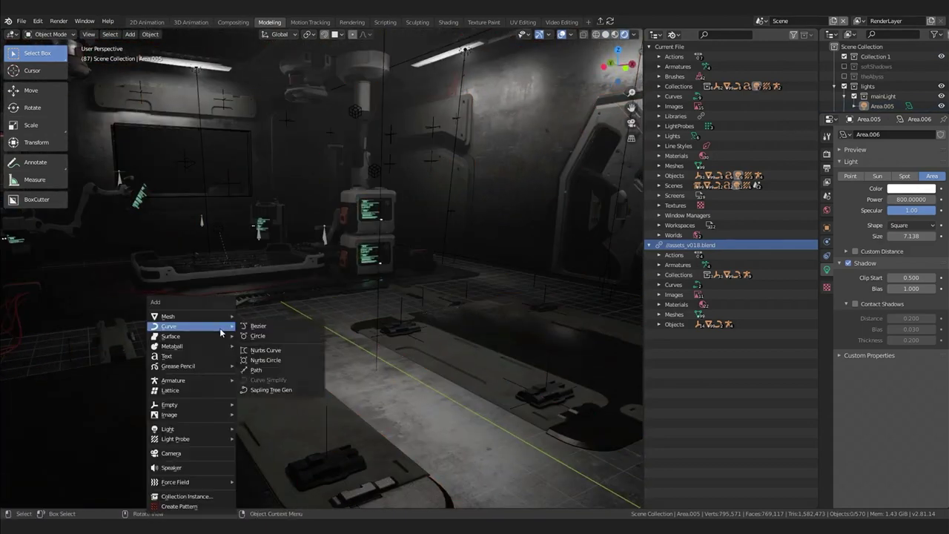
pyautogui.click(217, 497)
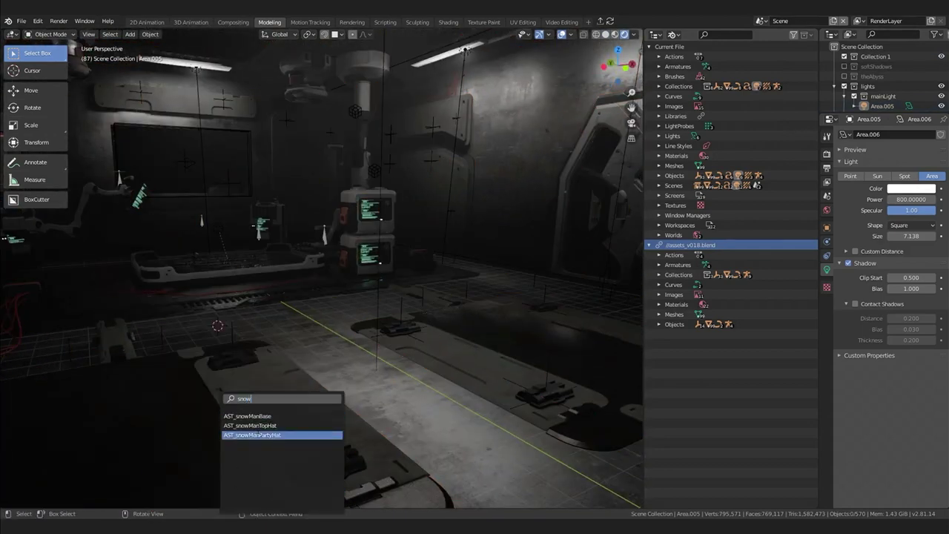
pyautogui.click(258, 425)
# Step: Move the top-hat snowman instance about 1.02 along X and rotate it around Z to about 25.9°
pyautogui.press('g')
pyautogui.press('x')
pyautogui.click(300, 326)
pyautogui.press('r')
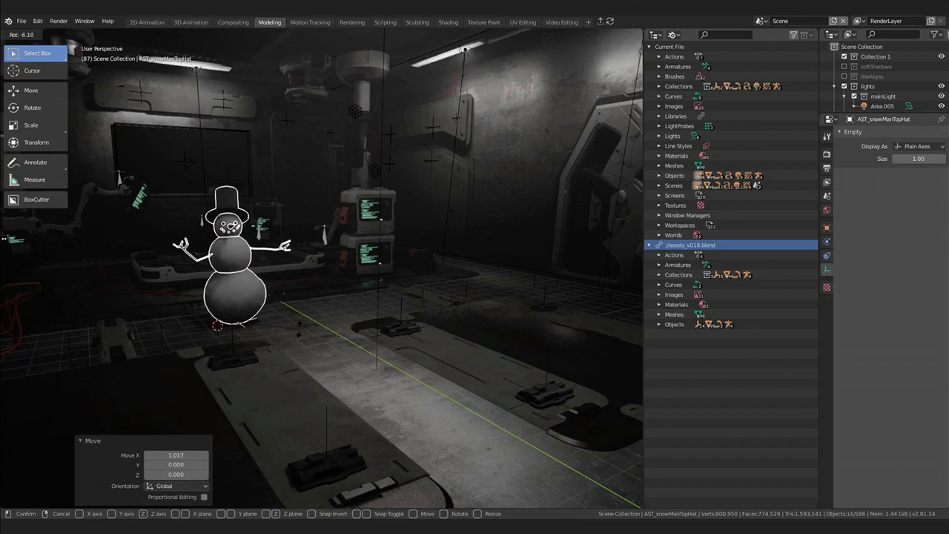
pyautogui.press('z')
pyautogui.click(312, 309)
# Step: Duplicate the top-hat snowman about 15.1 along X and rotate the copy about -71.6° around Z
pyautogui.moveTo(312, 309); pyautogui.dragTo(209, 299, button='middle')
pyautogui.hotkey('shift', 'd')
pyautogui.press('x')
pyautogui.click(486, 302)
pyautogui.press('r')
pyautogui.press('z')
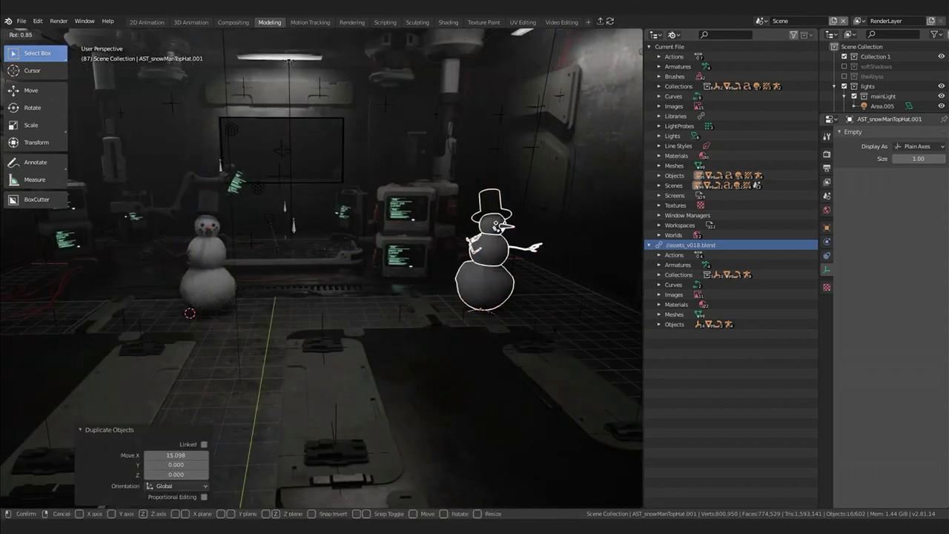
pyautogui.click(474, 340)
# Step: Change the duplicated snowman's instanced collection to AST_snowManPartyHat
pyautogui.click(827, 230)
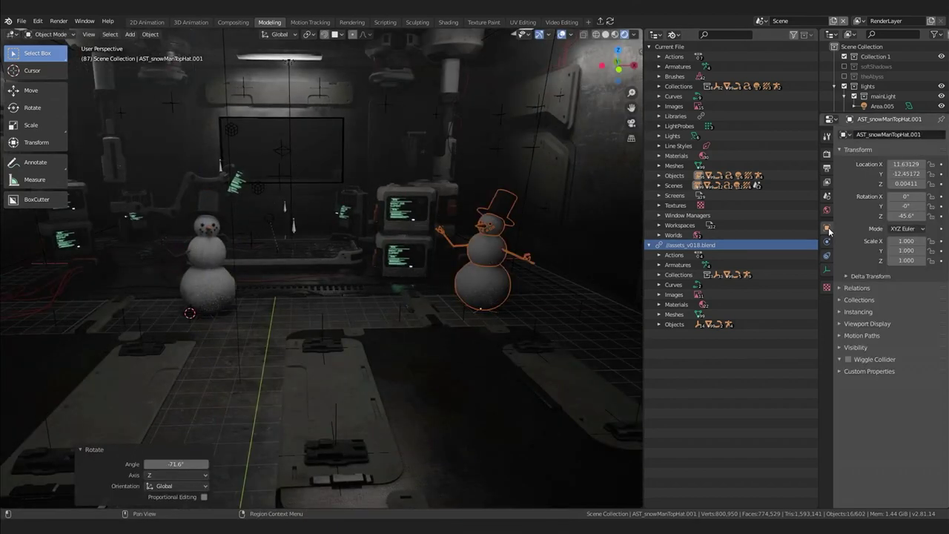
pyautogui.click(858, 311)
pyautogui.click(910, 361)
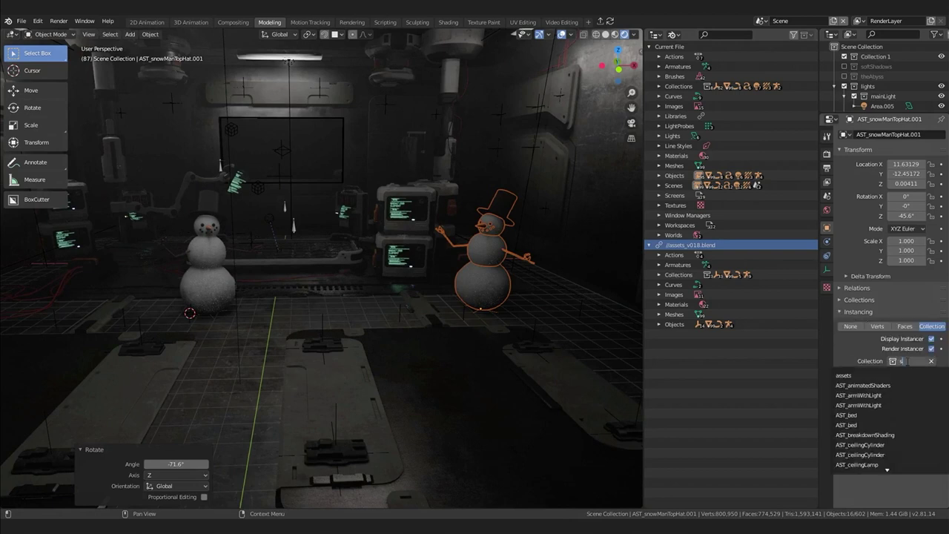
pyautogui.click(864, 386)
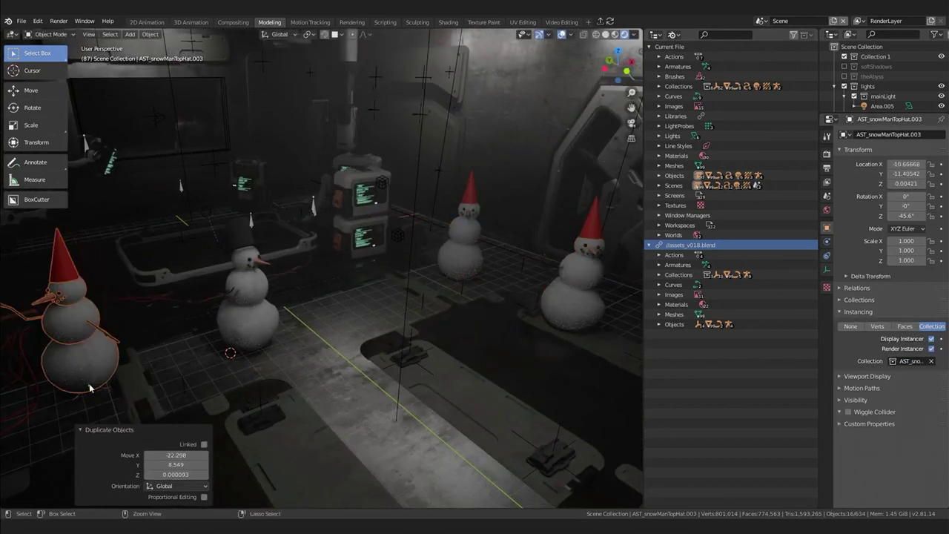
# Step: Rotate the party-hat snowman beside the original top-hat one to 29.5° around Z and duplicate snowmen of both hat types around the room
pyautogui.press('r')
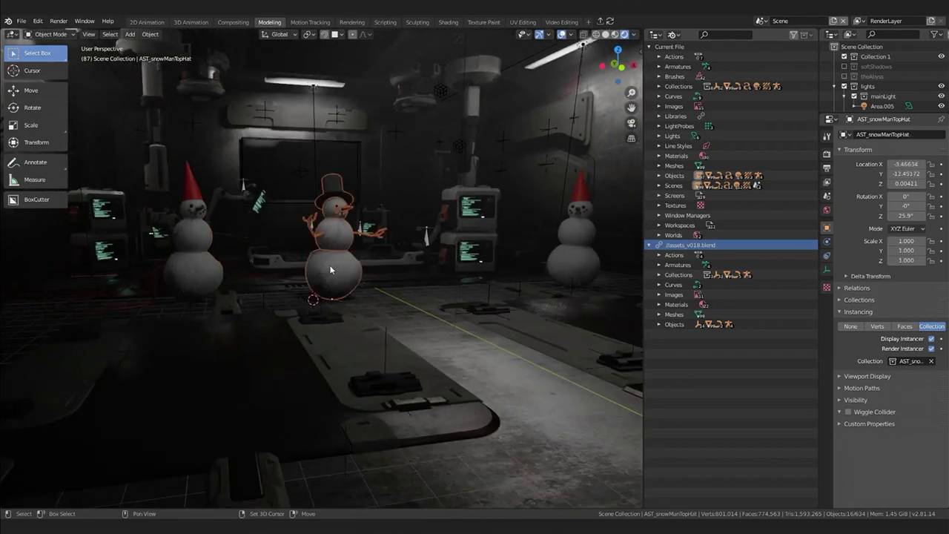
pyautogui.hotkey('shift', 'd')
pyautogui.press('Return')
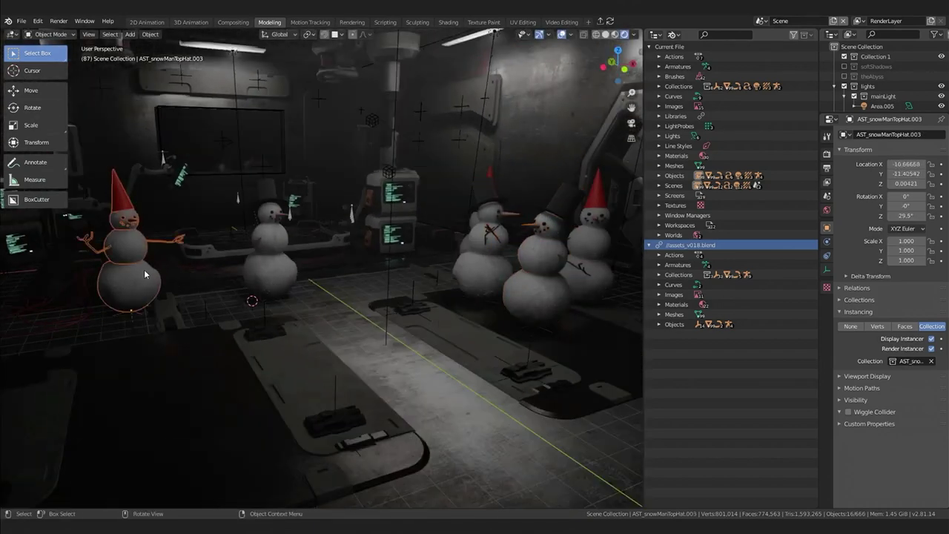
pyautogui.hotkey('shift', 'd')
pyautogui.click(227, 434)
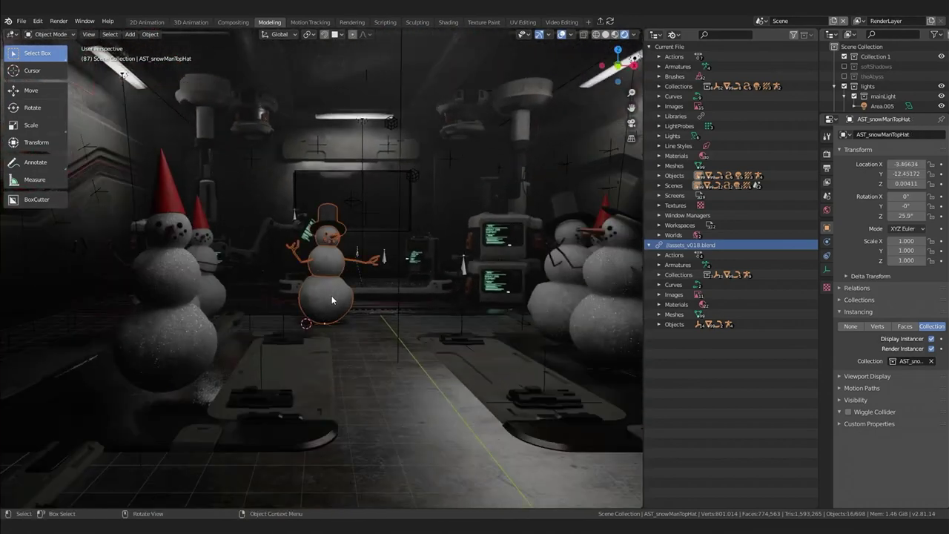
# Step: Choose another instanced collection for the central top-hat snowman
pyautogui.click(911, 361)
pyautogui.click(871, 386)
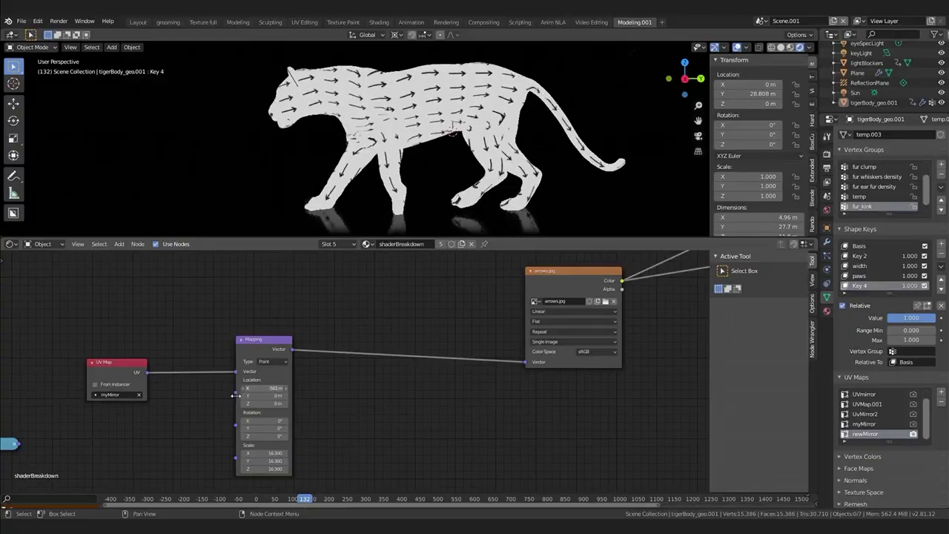
# Step: Shift the Mapping node's X location to -565 m, then add a Noise Texture fed by the mapping and preview it on the tiger
pyautogui.moveTo(236, 395); pyautogui.dragTo(227, 398)
pyautogui.moveTo(385, 431); pyautogui.dragTo(334, 407, button='middle')
pyautogui.hotkey('shift', 'a')
pyautogui.click(332, 404)
pyautogui.write('noi')
pyautogui.click(354, 416)
pyautogui.click(464, 392)
pyautogui.moveTo(240, 326); pyautogui.dragTo(444, 433)
pyautogui.keyDown('ctrl'); pyautogui.keyDown('shift'); pyautogui.click(459, 400); pyautogui.keyUp('shift'); pyautogui.keyUp('ctrl')
pyautogui.moveTo(456, 401); pyautogui.dragTo(467, 397)
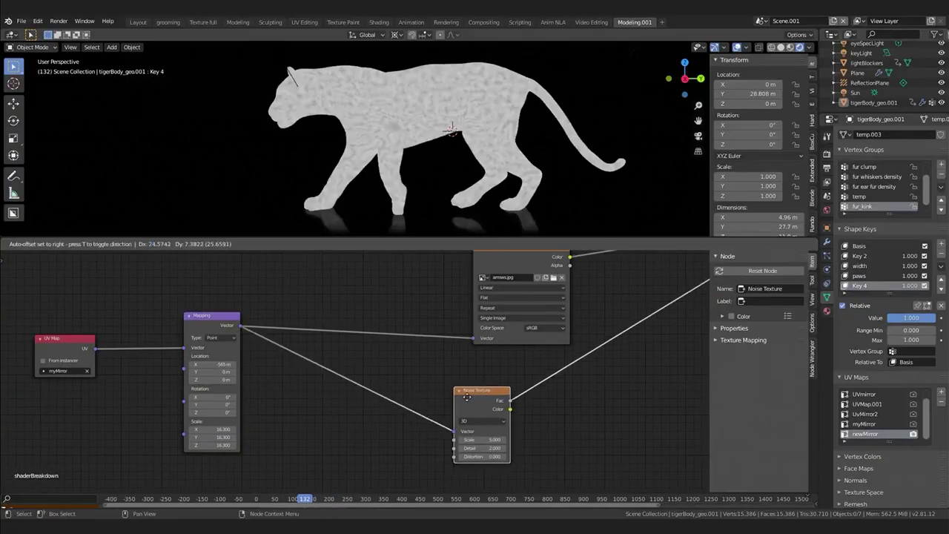
# Step: Set the noise scale to 1.3 and feed it through a ColorRamp with the black stop at 0.350
pyautogui.moveTo(467, 399); pyautogui.dragTo(394, 387, button='middle')
pyautogui.moveTo(414, 426); pyautogui.dragTo(386, 426)
pyautogui.hotkey('shift', 'a')
pyautogui.moveTo(404, 479)
pyautogui.click(493, 339)
pyautogui.click(497, 415)
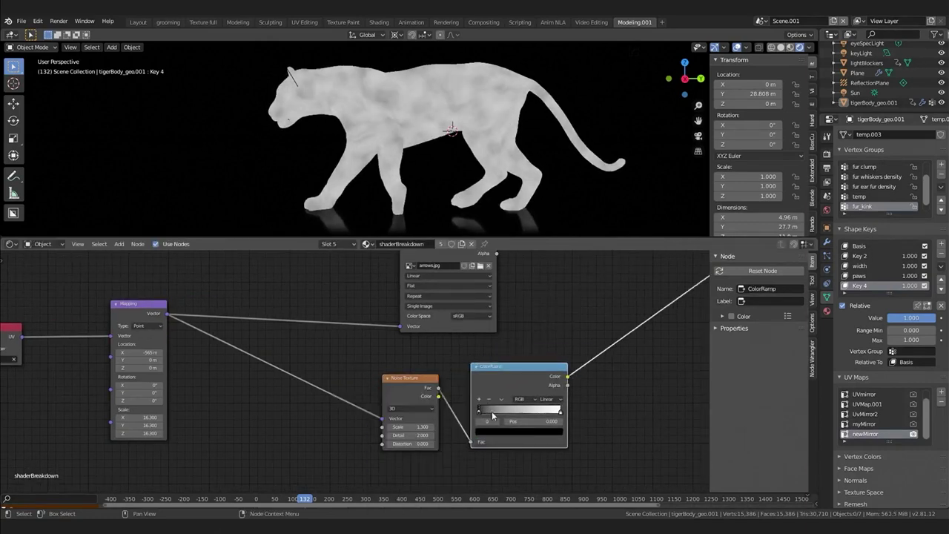
pyautogui.moveTo(497, 415); pyautogui.dragTo(512, 410)
# Step: Shift the Mapping node's X location to -580 m and insert a MixRGB node between the mapping and both textures
pyautogui.moveTo(131, 351); pyautogui.dragTo(83, 369)
pyautogui.hotkey('shift', 'a')
pyautogui.moveTo(296, 401)
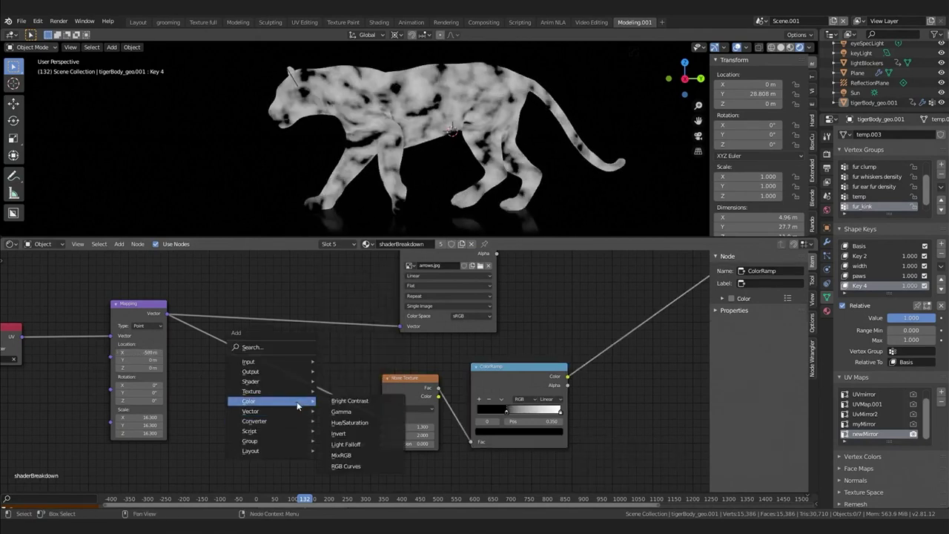
pyautogui.click(347, 454)
pyautogui.click(329, 325)
pyautogui.moveTo(255, 399); pyautogui.dragTo(266, 299)
# Step: Give the mix node a green second color, the Add blend mode and a factor of 0
pyautogui.click(273, 362)
pyautogui.moveTo(293, 328); pyautogui.dragTo(241, 342)
pyautogui.moveTo(291, 334); pyautogui.dragTo(344, 334)
pyautogui.moveTo(254, 346); pyautogui.dragTo(223, 347)
pyautogui.click(261, 326)
pyautogui.click(266, 287)
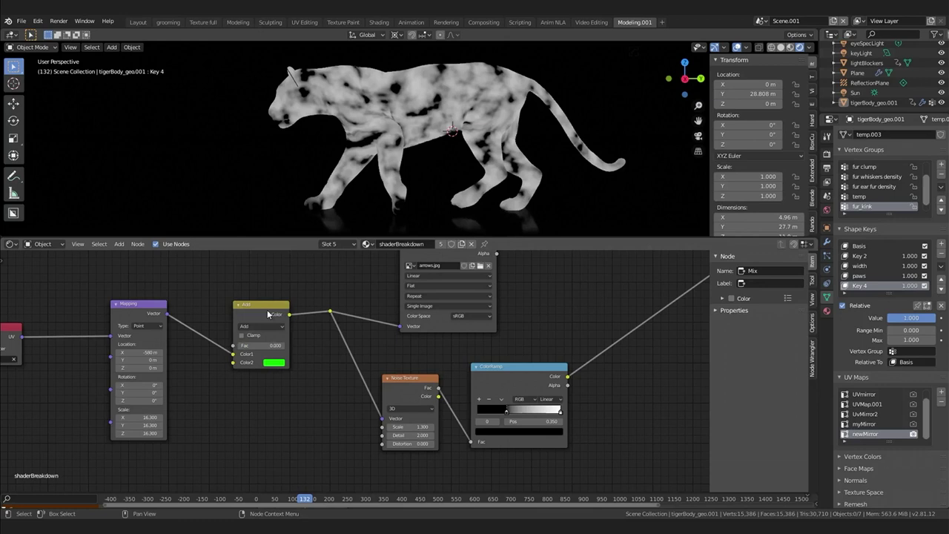
pyautogui.moveTo(259, 345)
pyautogui.mouseDown()
pyautogui.moveTo(316, 339)
pyautogui.moveTo(256, 344)
pyautogui.mouseUp()
# Step: Add a second Noise Texture below the Mapping node
pyautogui.moveTo(198, 458); pyautogui.dragTo(283, 381, button='middle')
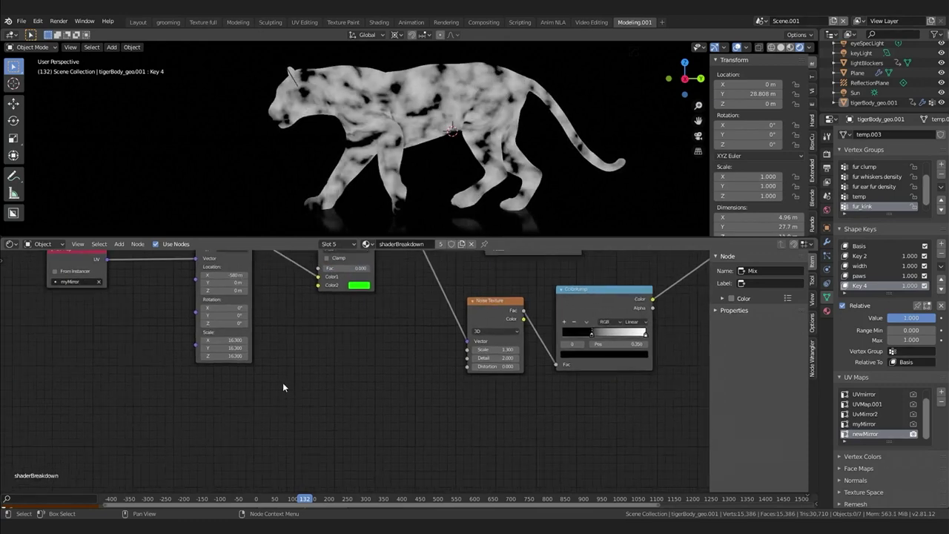
pyautogui.hotkey('shift', 'a')
pyautogui.click(276, 330)
pyautogui.write('noi')
pyautogui.press('Return')
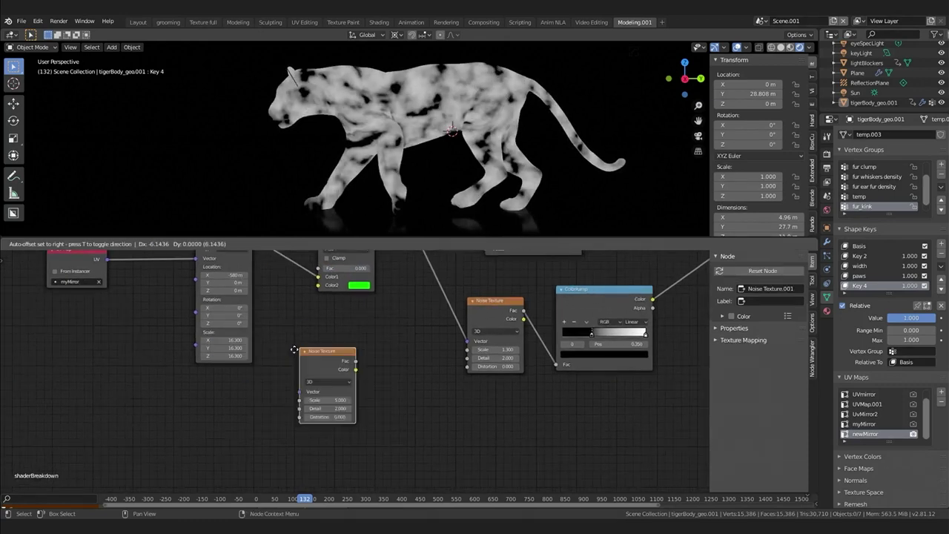
pyautogui.click(237, 387)
# Step: Add a MixRGB node after the second Noise Texture and preview the noise and mix outputs
pyautogui.hotkey('shift', 'a')
pyautogui.click(235, 387)
pyautogui.write('mi')
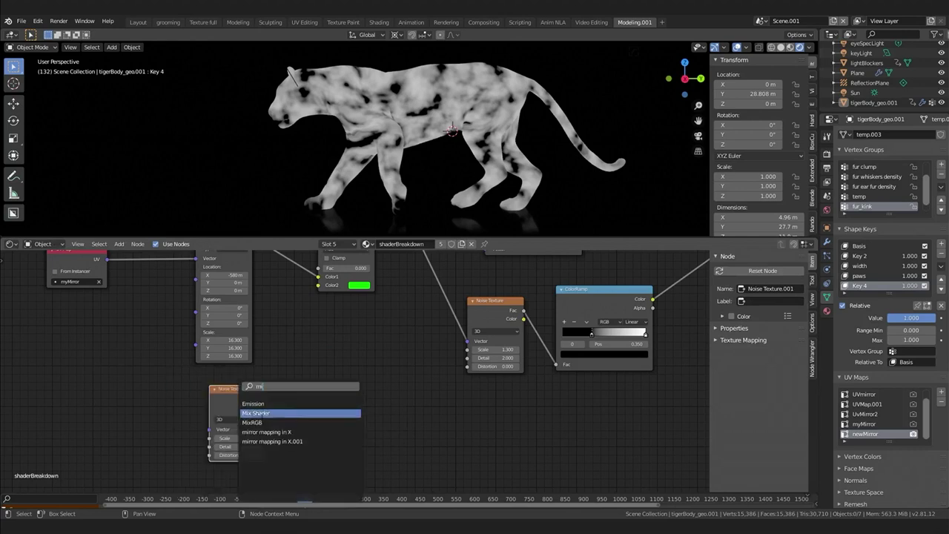
pyautogui.click(262, 421)
pyautogui.click(295, 395)
pyautogui.moveTo(266, 398); pyautogui.dragTo(202, 401)
pyautogui.keyDown('ctrl'); pyautogui.keyDown('shift'); pyautogui.click(203, 401); pyautogui.keyUp('shift'); pyautogui.keyUp('ctrl')
pyautogui.keyDown('ctrl'); pyautogui.keyDown('shift'); pyautogui.click(215, 401); pyautogui.keyUp('shift'); pyautogui.keyUp('ctrl')
pyautogui.keyDown('ctrl'); pyautogui.keyDown('shift'); pyautogui.click(331, 412); pyautogui.keyUp('shift'); pyautogui.keyUp('ctrl')
# Step: Make the new mix node multiply the noise by green and link its output to the Add node's second color
pyautogui.click(335, 456)
pyautogui.moveTo(350, 420); pyautogui.dragTo(406, 427)
pyautogui.moveTo(357, 435); pyautogui.dragTo(318, 286)
pyautogui.click(312, 420)
pyautogui.click(318, 395)
# Step: Preview the Add node and the arrows.jpg texture, and raise the Add factor to 1.0
pyautogui.moveTo(338, 273); pyautogui.dragTo(326, 362, button='middle')
pyautogui.keyDown('ctrl'); pyautogui.keyDown('shift'); pyautogui.click(342, 327); pyautogui.keyUp('shift'); pyautogui.keyUp('ctrl')
pyautogui.moveTo(381, 320)
pyautogui.mouseDown(button='middle')
pyautogui.moveTo(359, 351)
pyautogui.moveTo(362, 318)
pyautogui.mouseUp(button='middle')
pyautogui.keyDown('ctrl'); pyautogui.keyDown('shift'); pyautogui.click(464, 280); pyautogui.keyUp('shift'); pyautogui.keyUp('ctrl')
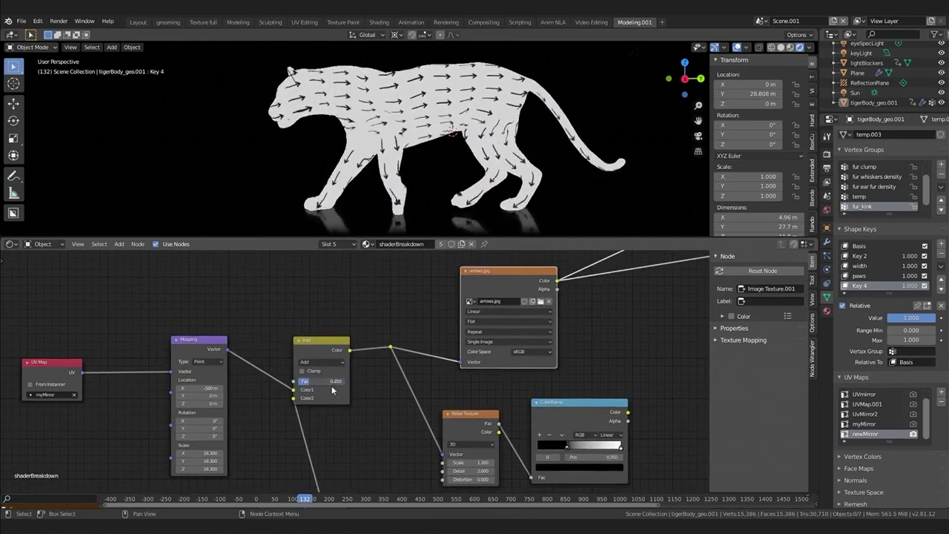
pyautogui.moveTo(321, 381); pyautogui.dragTo(348, 381)
# Step: Insert a Vector Math Add node between the second Noise Texture and the Multiply node, with -0.5 on all three axes
pyautogui.moveTo(339, 397); pyautogui.dragTo(381, 281, button='middle')
pyautogui.moveTo(225, 402); pyautogui.dragTo(152, 412)
pyautogui.hotkey('shift', 'a')
pyautogui.click(249, 403)
pyautogui.write('vecto')
pyautogui.click(265, 444)
pyautogui.click(221, 449)
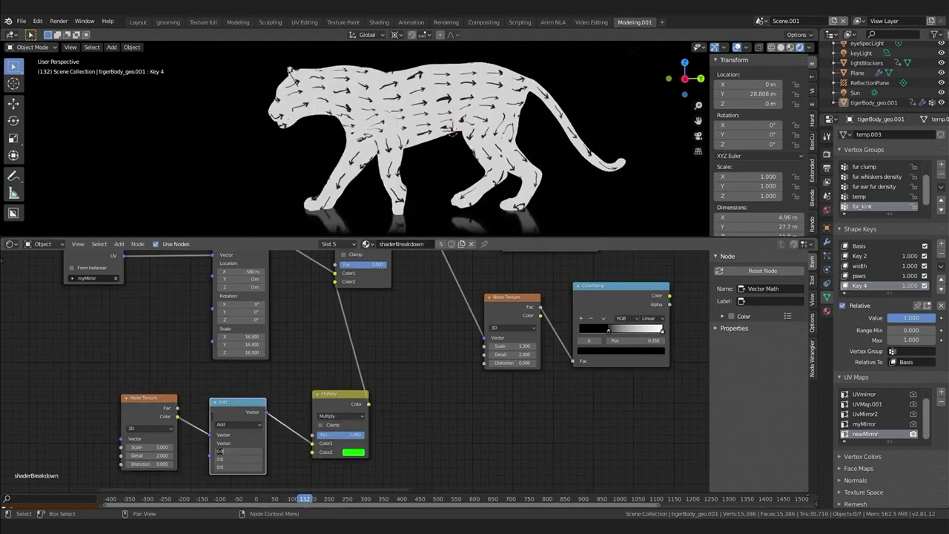
pyautogui.write('-0.5')
pyautogui.press('Return')
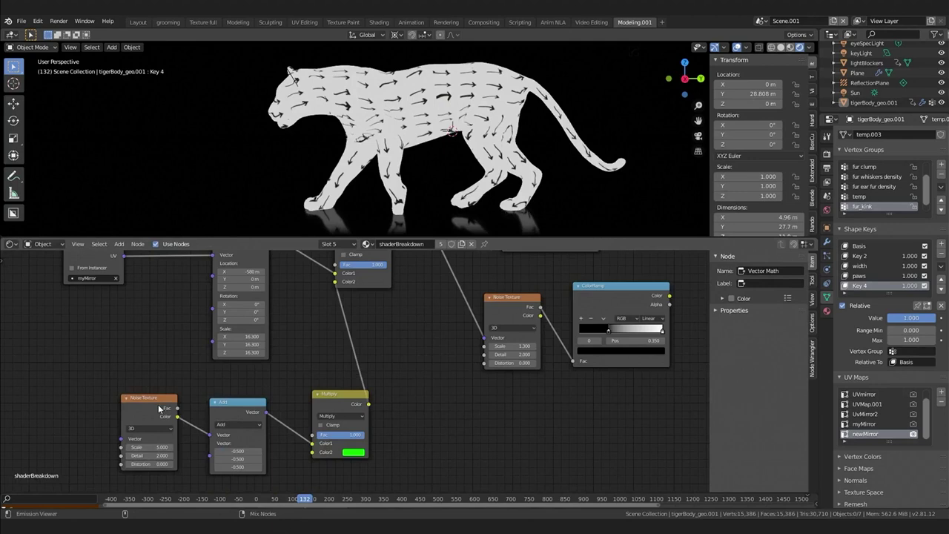
# Step: Preview the second noise, the Vector Math node, the Add mix and the arrows.jpg texture on the tiger in turn
pyautogui.keyDown('ctrl'); pyautogui.keyDown('shift'); pyautogui.click(158, 408); pyautogui.keyUp('shift'); pyautogui.keyUp('ctrl')
pyautogui.keyDown('ctrl'); pyautogui.keyDown('shift'); pyautogui.click(230, 407); pyautogui.keyUp('shift'); pyautogui.keyUp('ctrl')
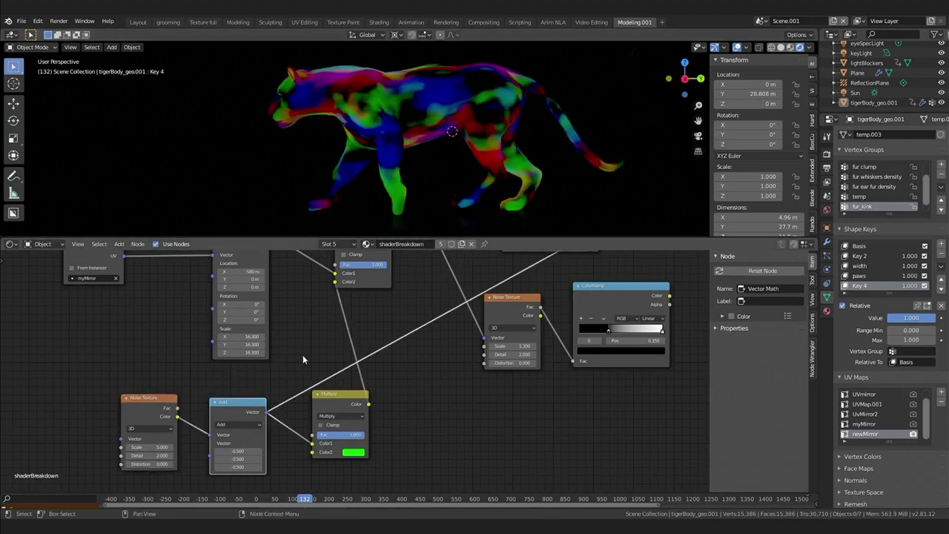
pyautogui.moveTo(316, 293); pyautogui.dragTo(300, 346, button='middle')
pyautogui.keyDown('ctrl'); pyautogui.keyDown('shift'); pyautogui.click(343, 279); pyautogui.keyUp('shift'); pyautogui.keyUp('ctrl')
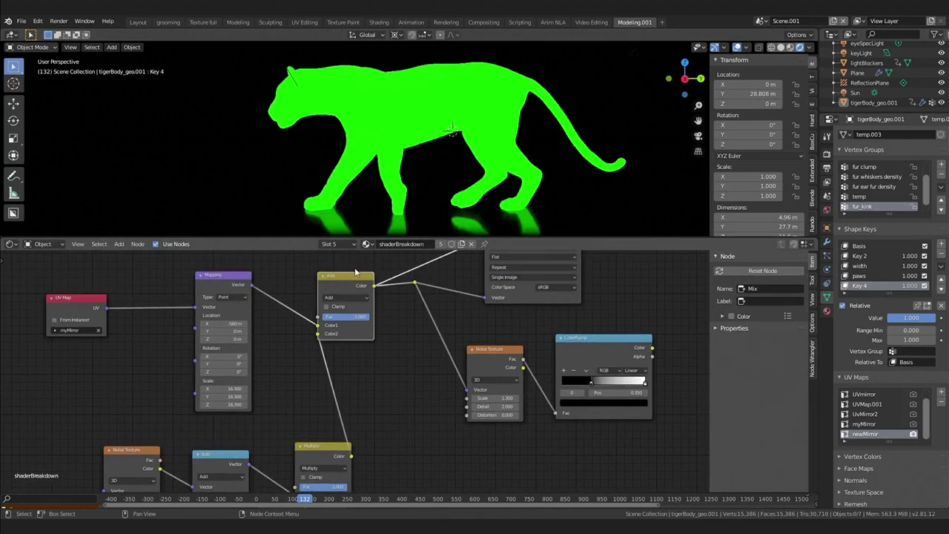
pyautogui.moveTo(356, 269); pyautogui.dragTo(278, 376, button='middle')
pyautogui.keyDown('ctrl'); pyautogui.keyDown('shift'); pyautogui.click(433, 344); pyautogui.keyUp('shift'); pyautogui.keyUp('ctrl')
# Step: Keep the Add mix node's factor at 1.0 and adjust the scale of the Noise Texture that distorts the mapping
pyautogui.moveTo(323, 353); pyautogui.dragTo(395, 305, button='middle')
pyautogui.moveTo(349, 374)
pyautogui.mouseDown()
pyautogui.moveTo(290, 375)
pyautogui.moveTo(368, 375)
pyautogui.mouseUp()
pyautogui.moveTo(340, 415); pyautogui.dragTo(339, 333, button='middle')
pyautogui.moveTo(211, 445); pyautogui.dragTo(224, 411, button='middle')
pyautogui.moveTo(145, 441); pyautogui.dragTo(143, 441)
pyautogui.moveTo(150, 449); pyautogui.dragTo(101, 505, button='middle')
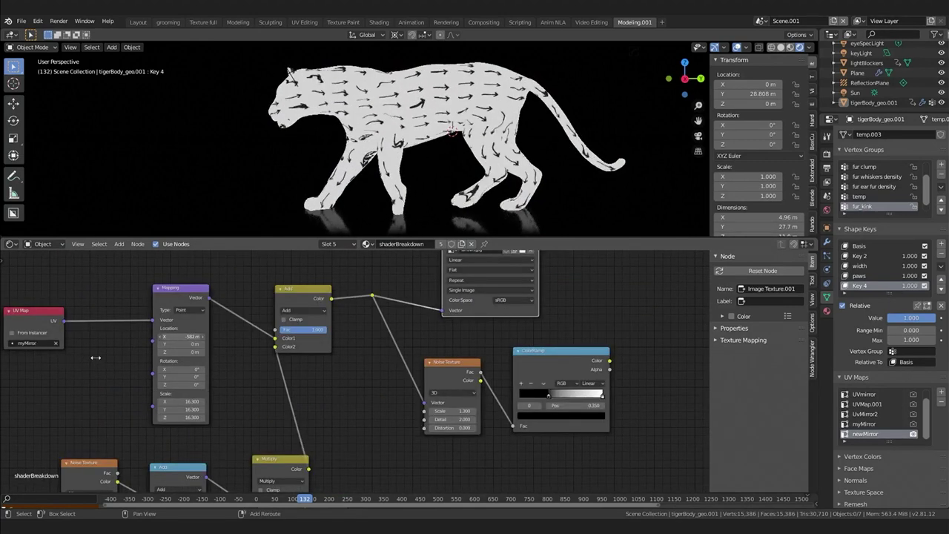
# Step: Preview the ColorRamp noise on the tiger and slide the Mapping node's X location, checking its motion in playback
pyautogui.moveTo(211, 359); pyautogui.dragTo(162, 370, button='middle')
pyautogui.keyDown('ctrl'); pyautogui.keyDown('shift'); pyautogui.click(526, 371); pyautogui.keyUp('shift'); pyautogui.keyUp('ctrl')
pyautogui.moveTo(313, 375); pyautogui.dragTo(381, 356, button='middle')
pyautogui.moveTo(202, 328); pyautogui.dragTo(139, 360)
pyautogui.press('space')
pyautogui.moveTo(194, 329); pyautogui.dragTo(148, 348)
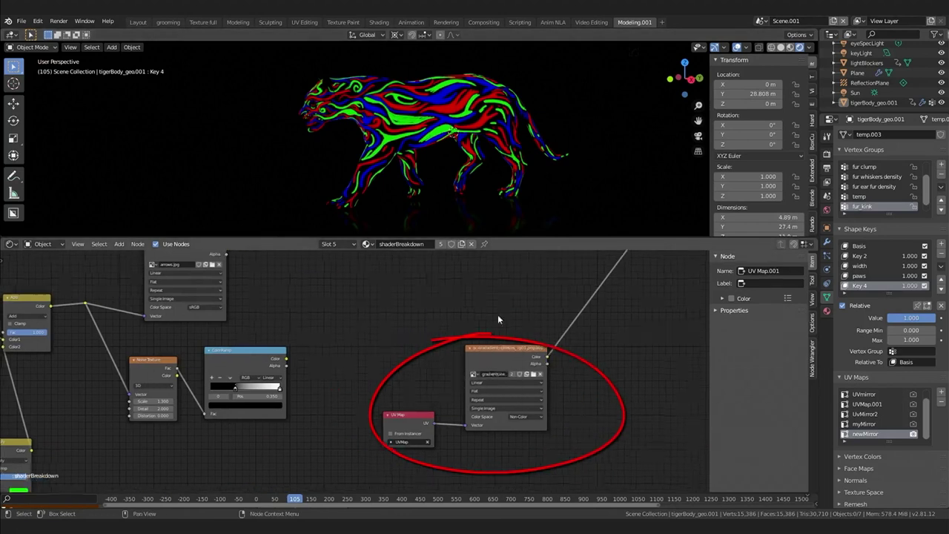
# Step: Insert a Separate RGB node after the gradient-lines mask texture, and lower the texture together with its UV Map node
pyautogui.hotkey('shift', 'a')
pyautogui.moveTo(484, 372)
pyautogui.click(560, 330)
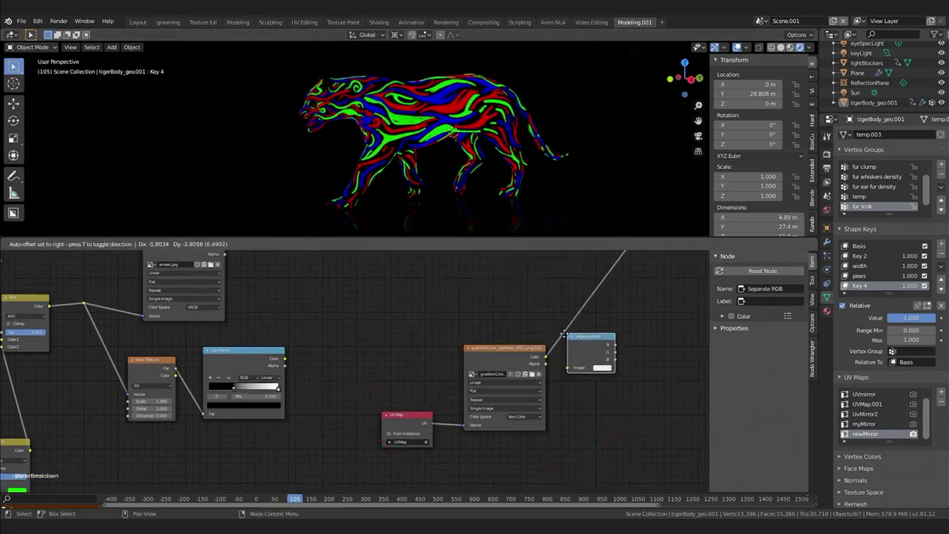
pyautogui.click(573, 335)
pyautogui.moveTo(614, 314); pyautogui.dragTo(590, 318, button='middle')
pyautogui.moveTo(389, 417); pyautogui.dragTo(374, 448)
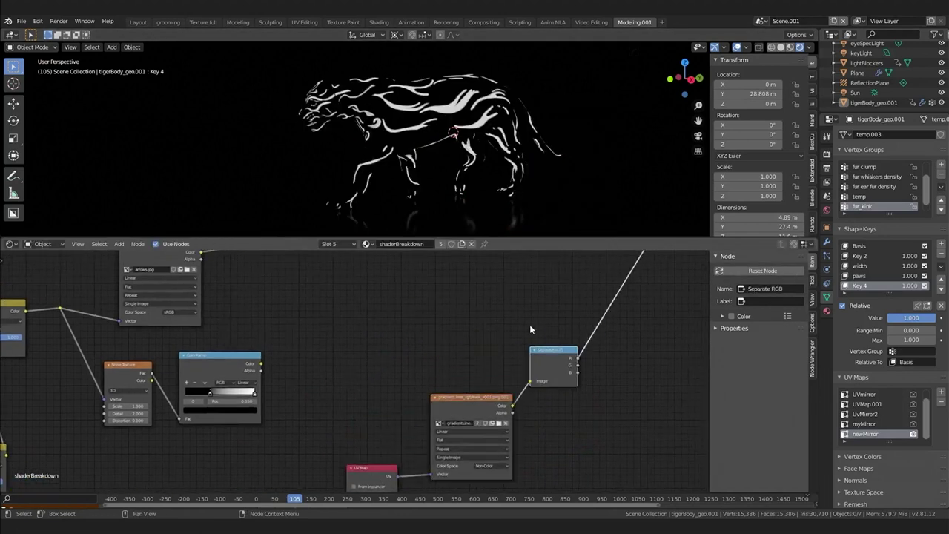
# Step: Insert a Mix node on the Separate RGB red output and set its blend mode to Multiply
pyautogui.hotkey('shift', 'a')
pyautogui.moveTo(526, 320)
pyautogui.click(577, 329)
pyautogui.click(599, 266)
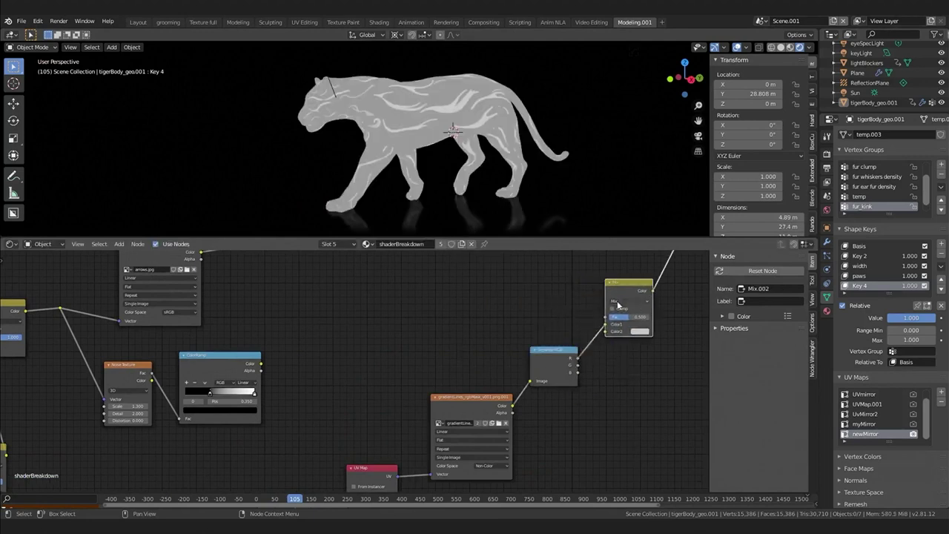
pyautogui.click(629, 301)
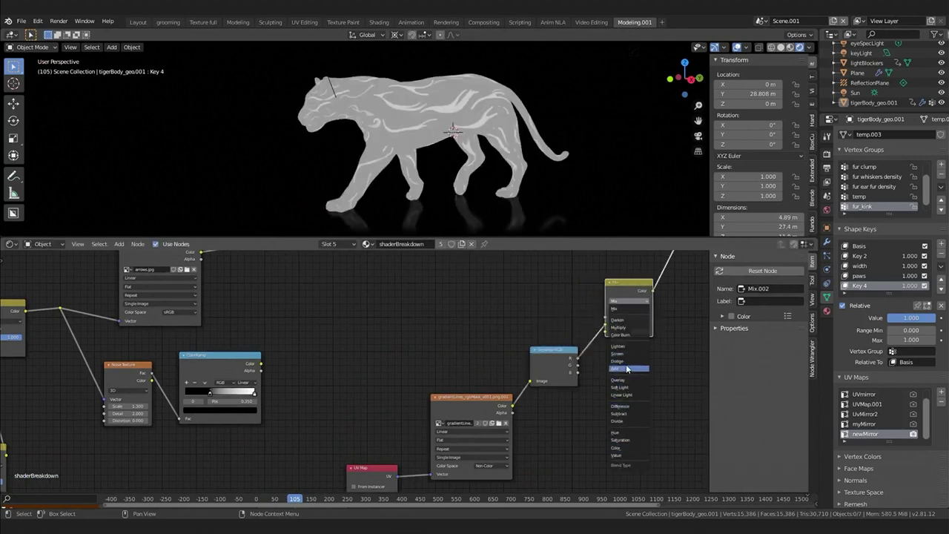
pyautogui.click(619, 327)
# Step: Connect the ColorRamp to the Multiply node's Color2 with a factor of 1.0, and move the ramp's black stop to 0.468
pyautogui.moveTo(259, 364); pyautogui.dragTo(567, 397)
pyautogui.moveTo(609, 289); pyautogui.dragTo(620, 294)
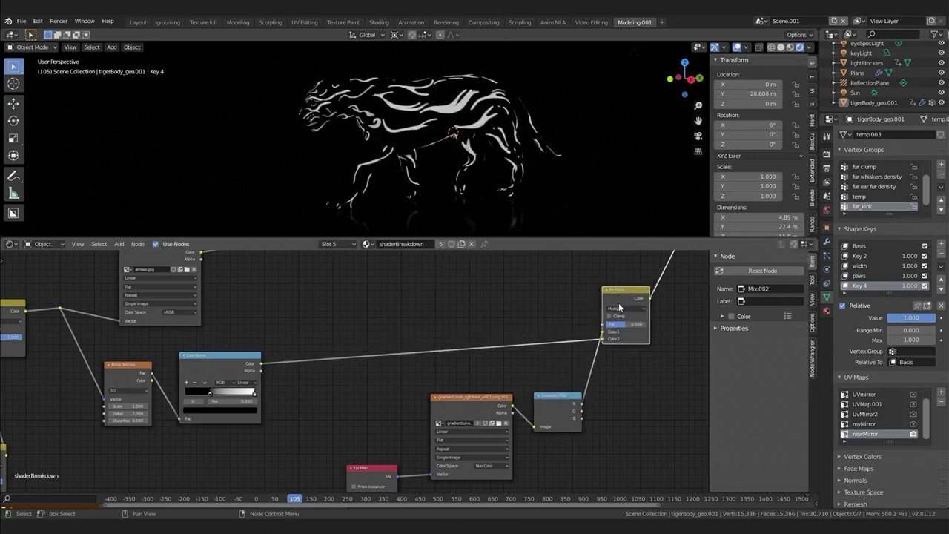
pyautogui.moveTo(621, 299); pyautogui.dragTo(623, 299, button='middle')
pyautogui.moveTo(625, 323); pyautogui.dragTo(653, 329)
pyautogui.moveTo(533, 326); pyautogui.dragTo(598, 312, button='middle')
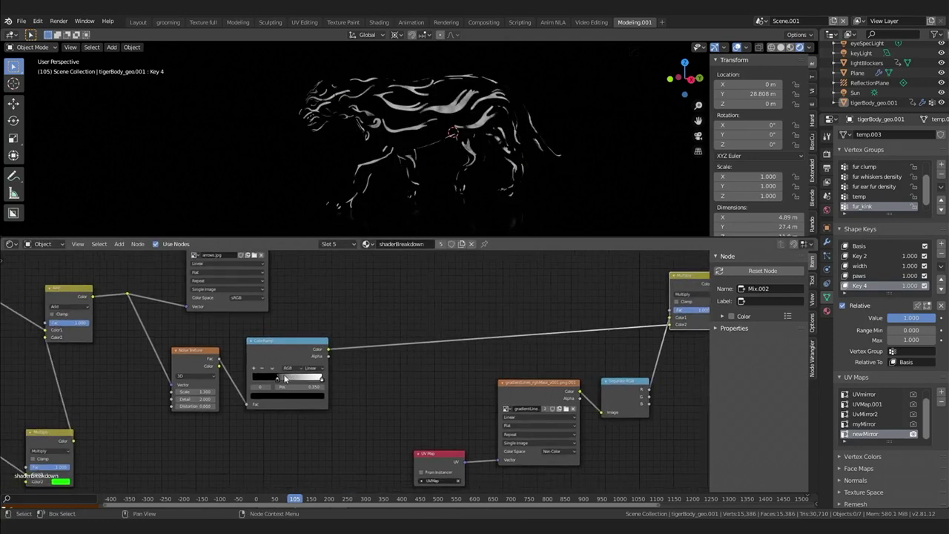
pyautogui.moveTo(280, 376); pyautogui.dragTo(286, 376)
pyautogui.moveTo(267, 337); pyautogui.dragTo(384, 315, button='middle')
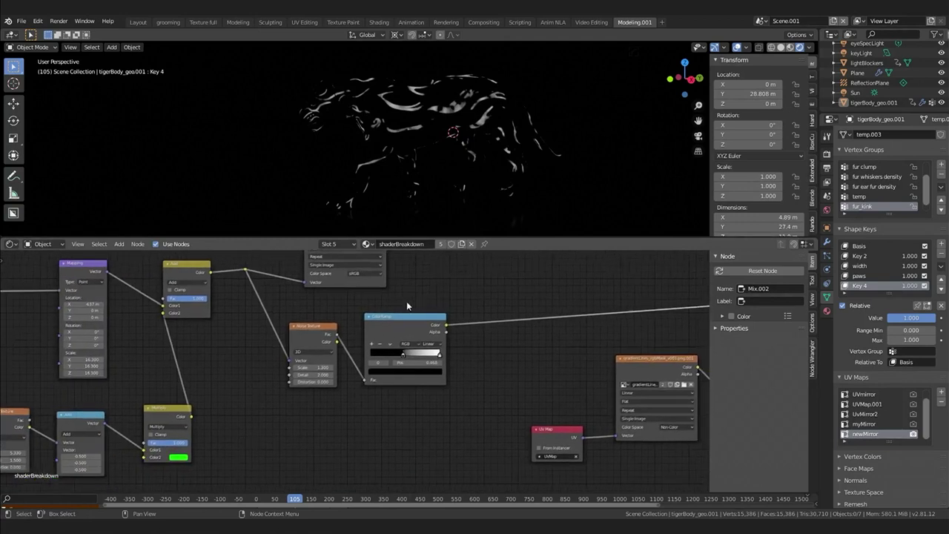
# Step: Fine-tune the Mapping node's X location and add a Value node labelled offset
pyautogui.moveTo(166, 307); pyautogui.dragTo(350, 332, button='middle')
pyautogui.keyDown('shift'); pyautogui.moveTo(265, 332); pyautogui.dragTo(214, 341); pyautogui.keyUp('shift')
pyautogui.moveTo(140, 400); pyautogui.dragTo(343, 364, button='middle')
pyautogui.scroll(-1, 343, 364)
pyautogui.hotkey('shift', 'a')
pyautogui.moveTo(338, 318)
pyautogui.click(375, 287)
pyautogui.click(269, 401)
pyautogui.scroll(2, 356, 367)
pyautogui.write('offset')
pyautogui.press('Return')
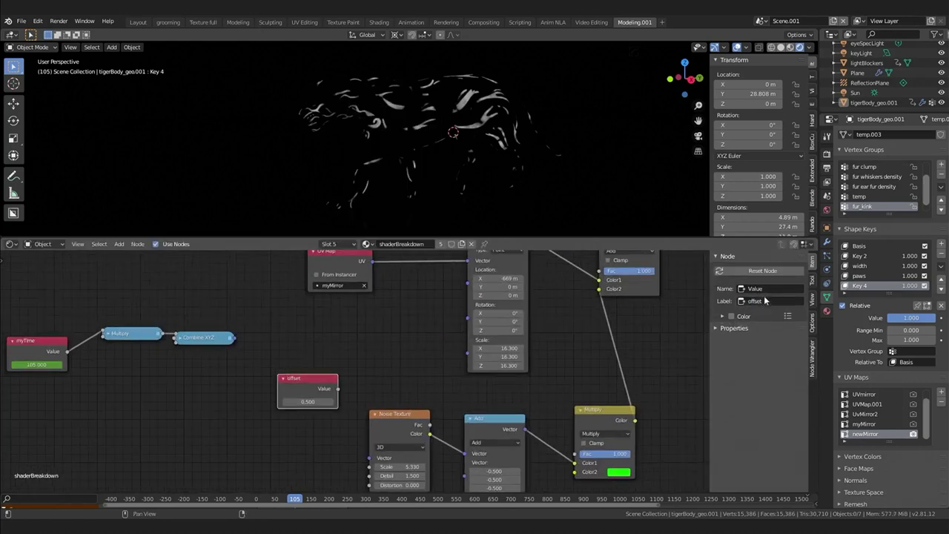
# Step: Name the Value node offset as well and connect it to the W input of the 4D Noise Texture
pyautogui.hotkey('ctrl', 'c')
pyautogui.hotkey('ctrl', 'v')
pyautogui.scroll(-1, 333, 375)
pyautogui.moveTo(481, 381); pyautogui.dragTo(284, 374, button='middle')
pyautogui.moveTo(152, 382); pyautogui.dragTo(539, 359)
pyautogui.moveTo(132, 361); pyautogui.dragTo(289, 361, button='middle')
pyautogui.moveTo(276, 379); pyautogui.dragTo(229, 368)
# Step: Connect the Combine XYZ output of the myTime chain to the Mapping node's Location
pyautogui.moveTo(235, 342); pyautogui.dragTo(385, 338, button='middle')
pyautogui.scroll(1, 386, 338)
pyautogui.moveTo(181, 333); pyautogui.dragTo(169, 328)
pyautogui.moveTo(389, 315); pyautogui.dragTo(247, 364, button='middle')
pyautogui.moveTo(234, 383); pyautogui.dragTo(465, 331)
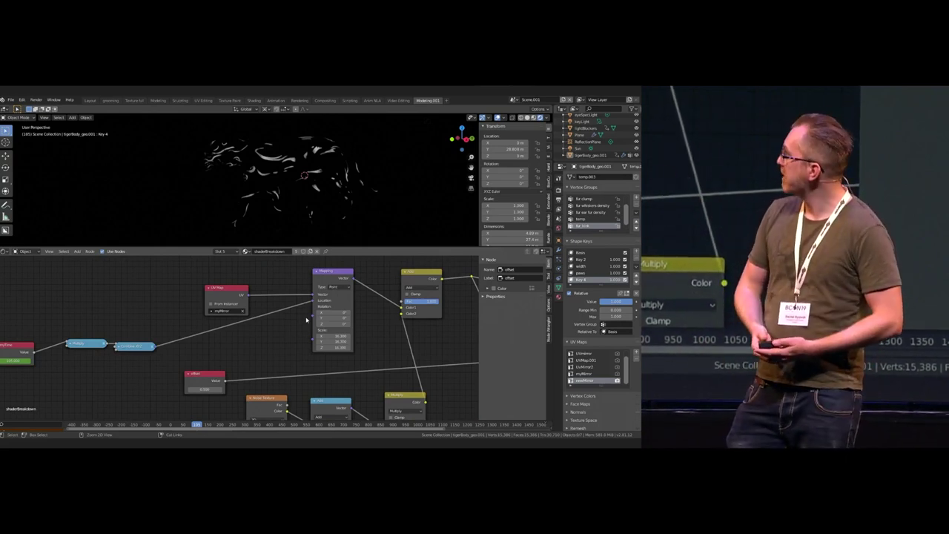
# Step: Tidy the network by placing the collapsed Multiply math node beside Combine XYZ and moving the offset node clear of the other nodes
pyautogui.scroll(-2, 264, 351)
pyautogui.moveTo(100, 329); pyautogui.dragTo(192, 342)
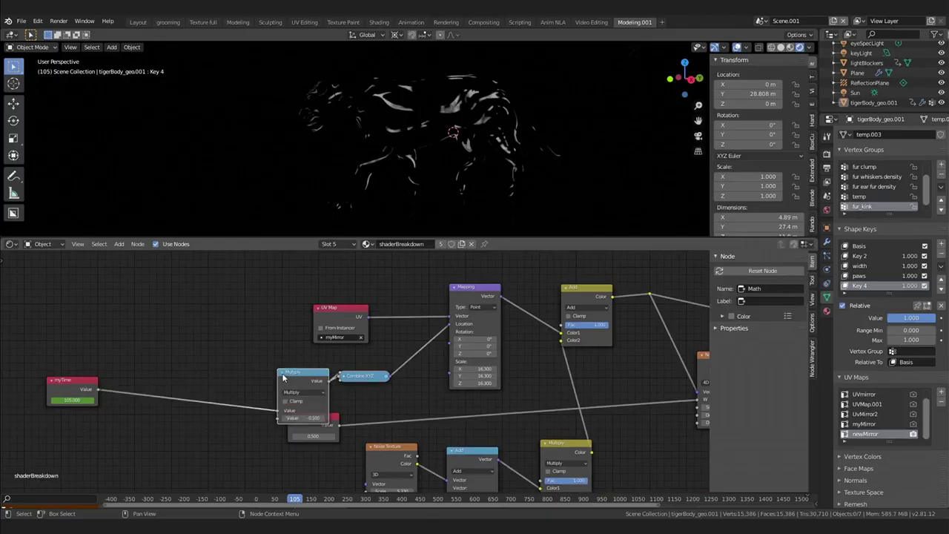
pyautogui.click(282, 373)
pyautogui.moveTo(414, 377); pyautogui.dragTo(341, 378, button='middle')
pyautogui.scroll(-1, 341, 378)
pyautogui.moveTo(248, 417); pyautogui.dragTo(89, 429)
pyautogui.moveTo(274, 370); pyautogui.dragTo(148, 378, button='middle')
pyautogui.moveTo(255, 345); pyautogui.dragTo(239, 345, button='middle')
pyautogui.moveTo(239, 344)
pyautogui.mouseDown()
pyautogui.moveTo(229, 338)
pyautogui.moveTo(239, 343)
pyautogui.mouseUp()
pyautogui.moveTo(302, 320); pyautogui.dragTo(213, 317, button='middle')
# Step: Select the whole noise network except the myTime and offset nodes, and combine it into a node group
pyautogui.click(246, 277)
pyautogui.scroll(-2, 246, 276)
pyautogui.moveTo(201, 300); pyautogui.dragTo(427, 469)
pyautogui.scroll(1, 420, 375)
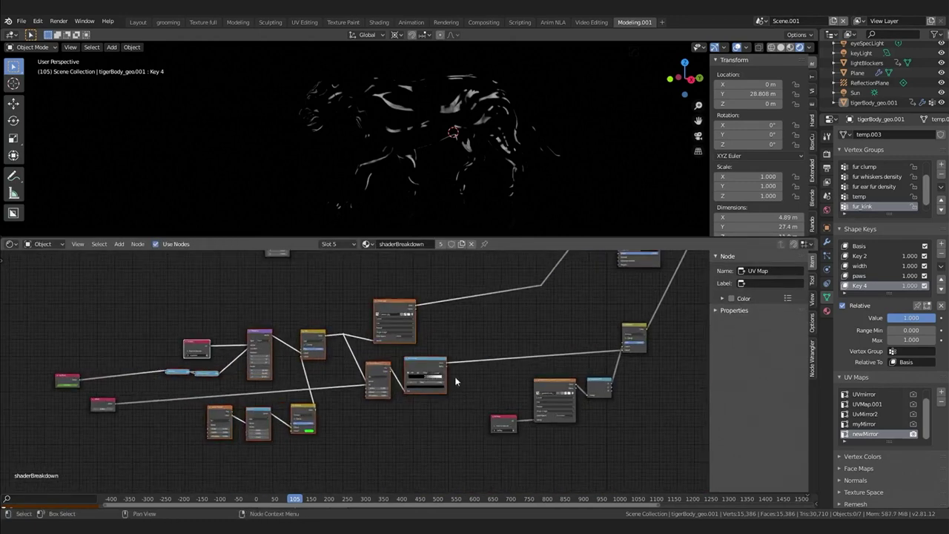
pyautogui.moveTo(421, 387)
pyautogui.mouseDown(button='middle')
pyautogui.moveTo(407, 384)
pyautogui.moveTo(426, 382)
pyautogui.mouseUp(button='middle')
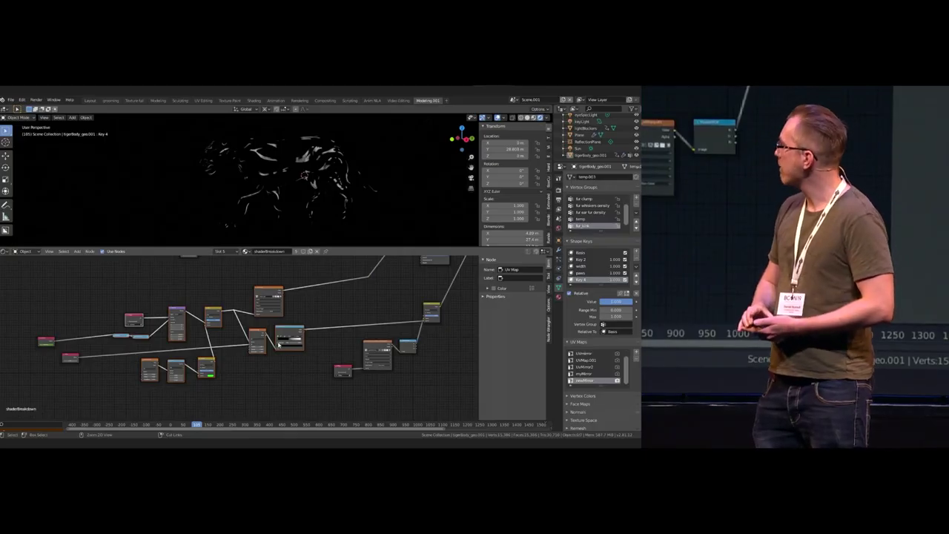
pyautogui.hotkey('ctrl', 'g')
pyautogui.press('Tab')
pyautogui.press('Tab')
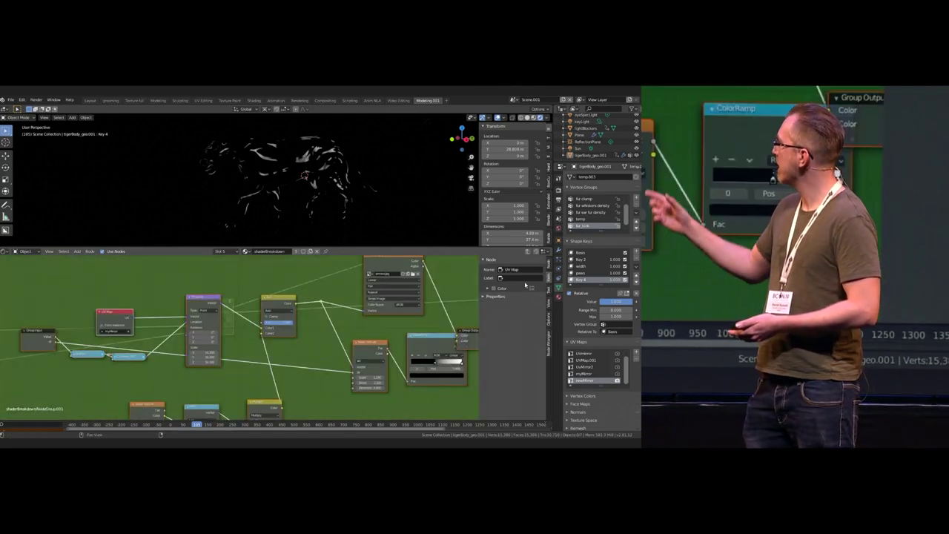
# Step: Rename the group's two inputs to frame and offset, and leave the group
pyautogui.click(497, 278)
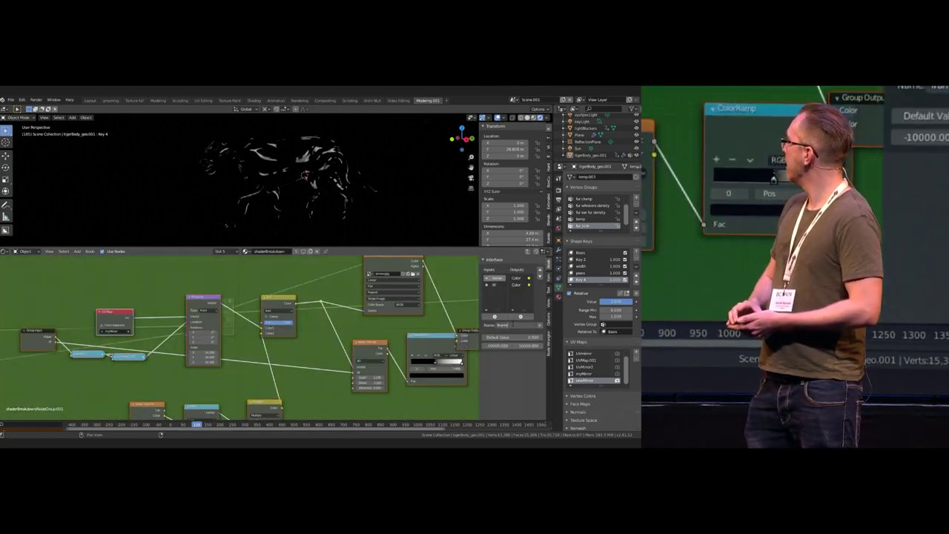
pyautogui.click(494, 284)
pyautogui.click(514, 325)
pyautogui.write('offset')
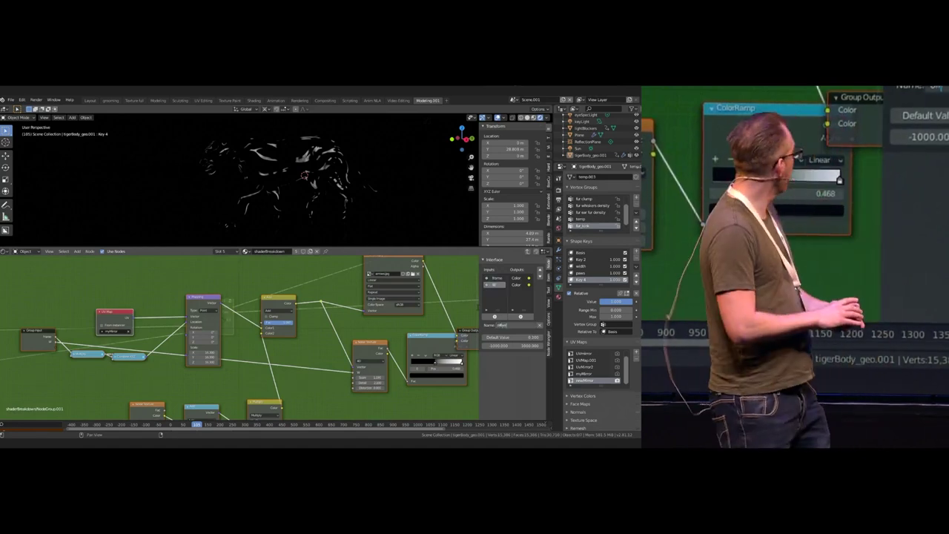
pyautogui.press('Return')
pyautogui.press('Tab')
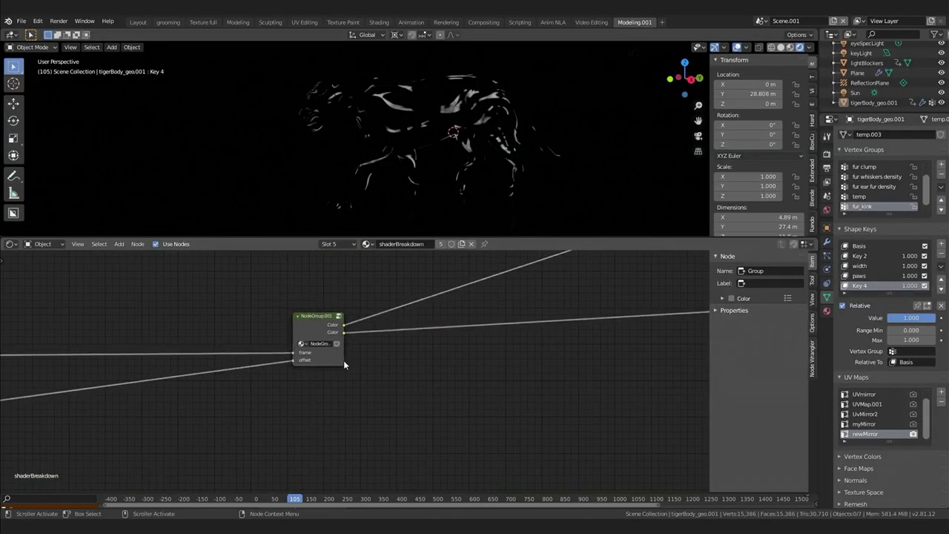
# Step: Widen the group node and rename the group to animated nose
pyautogui.moveTo(343, 361); pyautogui.dragTo(393, 359)
pyautogui.click(341, 344)
pyautogui.write('animated nose')
pyautogui.press('Return')
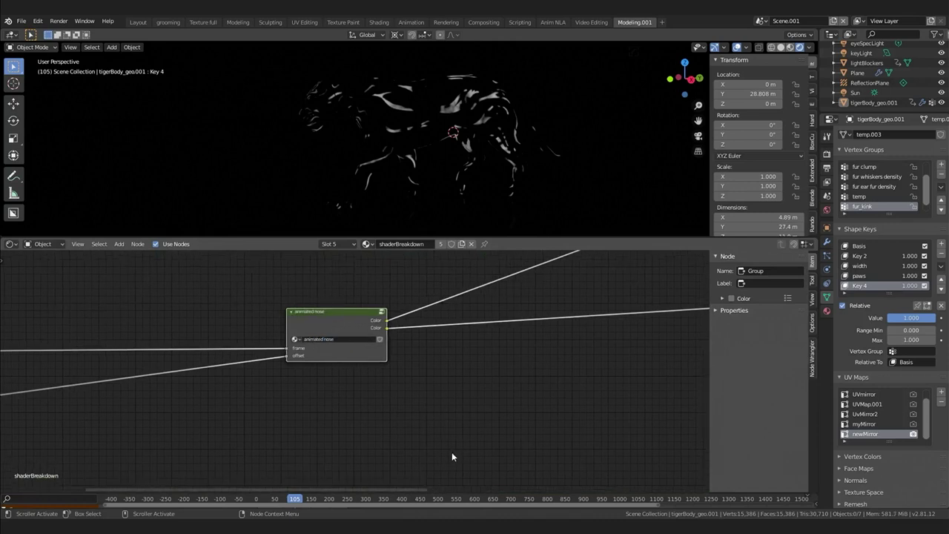
# Step: Disconnect the offset Value node from the animated nose group and adjust the offset directly on the group node
pyautogui.moveTo(286, 356); pyautogui.dragTo(253, 391)
pyautogui.scroll(-5, 253, 393)
pyautogui.moveTo(243, 408); pyautogui.dragTo(371, 400, button='middle')
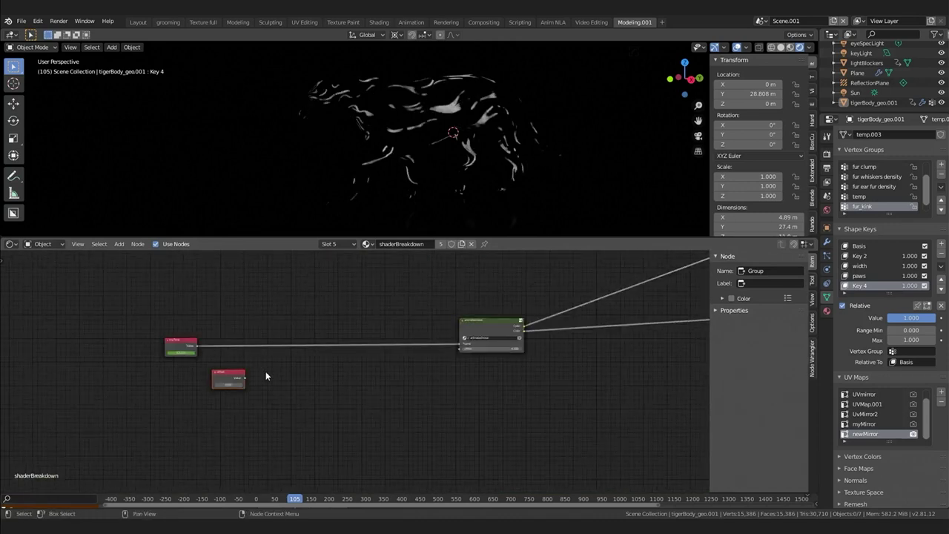
pyautogui.moveTo(509, 375); pyautogui.dragTo(331, 410, button='middle')
pyautogui.scroll(3, 331, 411)
pyautogui.moveTo(299, 388); pyautogui.dragTo(313, 390)
pyautogui.moveTo(517, 391); pyautogui.dragTo(401, 367, button='middle')
# Step: Move the mask texture, UV Map, Separate RGB and Multiply nodes closer to the animated nose group
pyautogui.scroll(-5, 504, 388)
pyautogui.moveTo(407, 344); pyautogui.dragTo(522, 422)
pyautogui.moveTo(494, 394); pyautogui.dragTo(317, 457)
pyautogui.moveTo(563, 295); pyautogui.dragTo(387, 345)
# Step: Duplicate the Multiply node below the original and connect the Separate RGB green output to the copy's Color1
pyautogui.scroll(4, 382, 373)
pyautogui.moveTo(383, 375); pyautogui.dragTo(368, 378, button='middle')
pyautogui.hotkey('shift', 'd')
pyautogui.click(431, 397)
pyautogui.moveTo(358, 424); pyautogui.dragTo(416, 424)
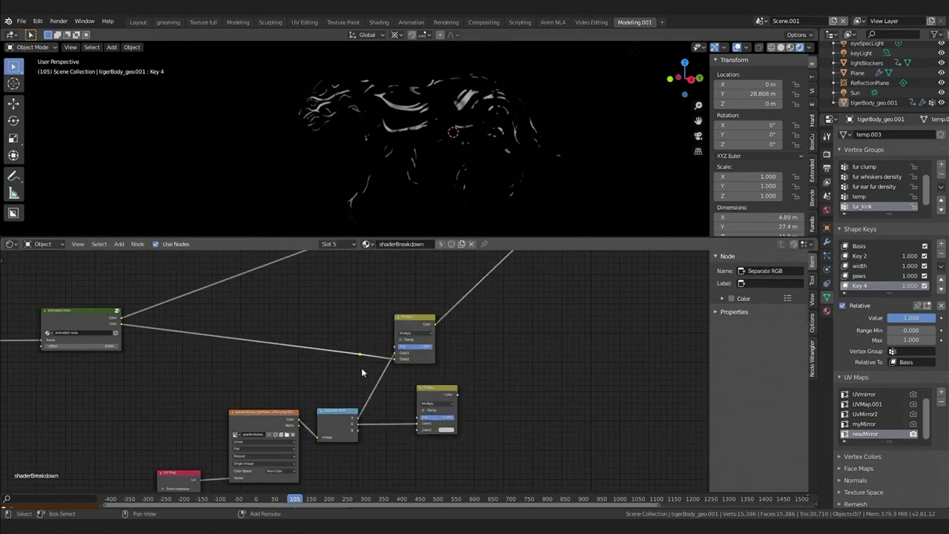
# Step: Duplicate the animated nose group, feed its frame input from the myTime link, and place it below the second Multiply node
pyautogui.moveTo(222, 383); pyautogui.dragTo(287, 373, button='middle')
pyautogui.click(142, 309)
pyautogui.moveTo(143, 308); pyautogui.dragTo(377, 289, button='middle')
pyautogui.hotkey('shift', 'd')
pyautogui.click(361, 370)
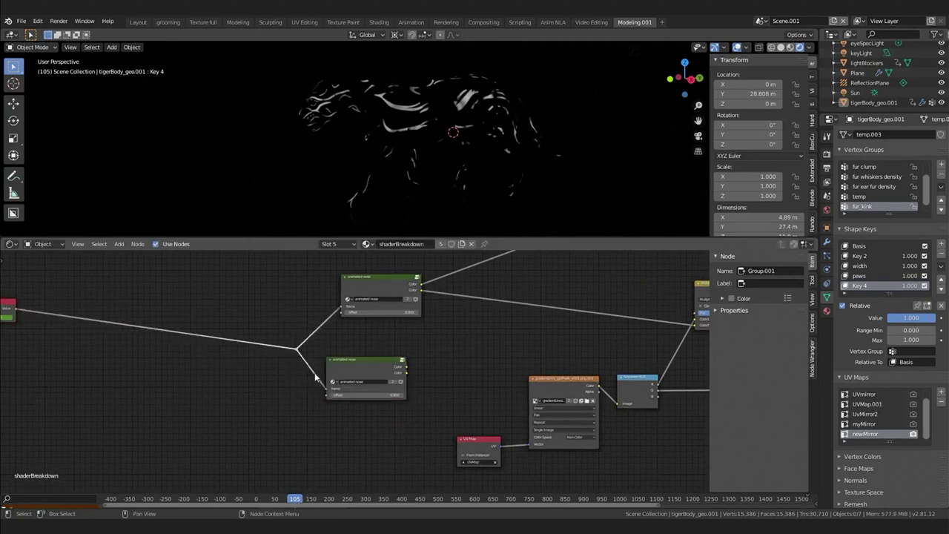
pyautogui.scroll(-2, 384, 366)
pyautogui.moveTo(481, 369); pyautogui.dragTo(291, 344, button='middle')
pyautogui.moveTo(186, 343); pyautogui.dragTo(501, 401)
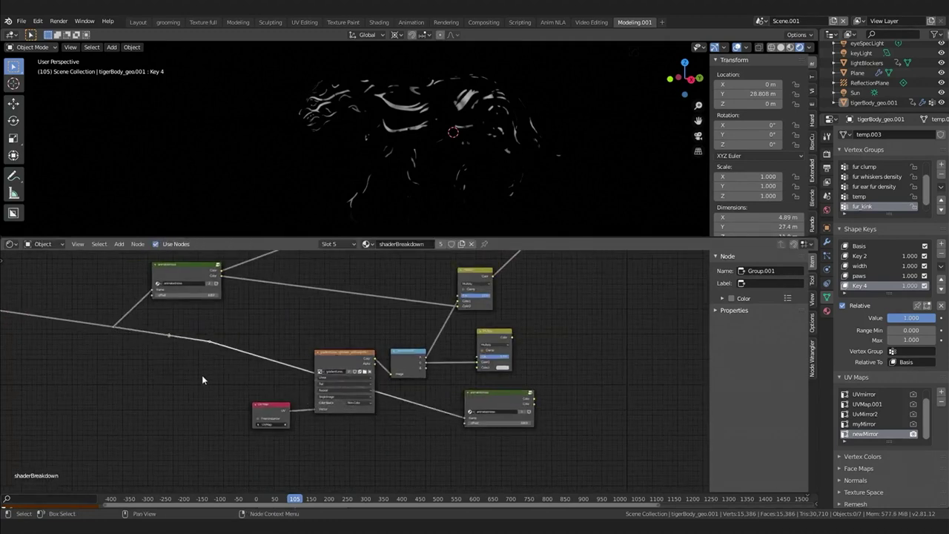
# Step: Reposition the second Multiply node and connect the duplicated animated nose group to its Color2
pyautogui.scroll(3, 534, 321)
pyautogui.moveTo(534, 320); pyautogui.dragTo(613, 311)
pyautogui.moveTo(607, 404); pyautogui.dragTo(473, 400, button='middle')
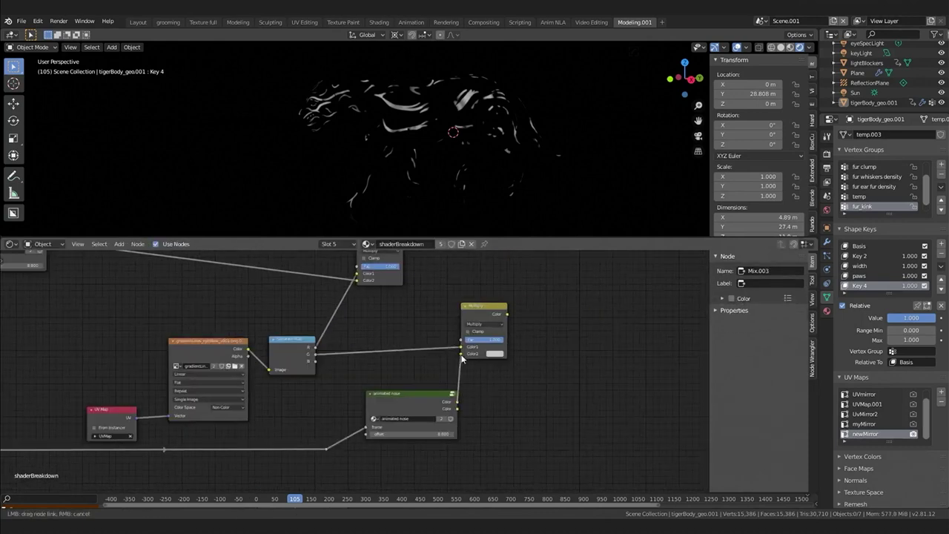
pyautogui.scroll(1, 543, 308)
# Step: Remove the animated nose group's extra arrows.jpg Color output, and adjust the offset on the duplicated group node
pyautogui.press('Tab')
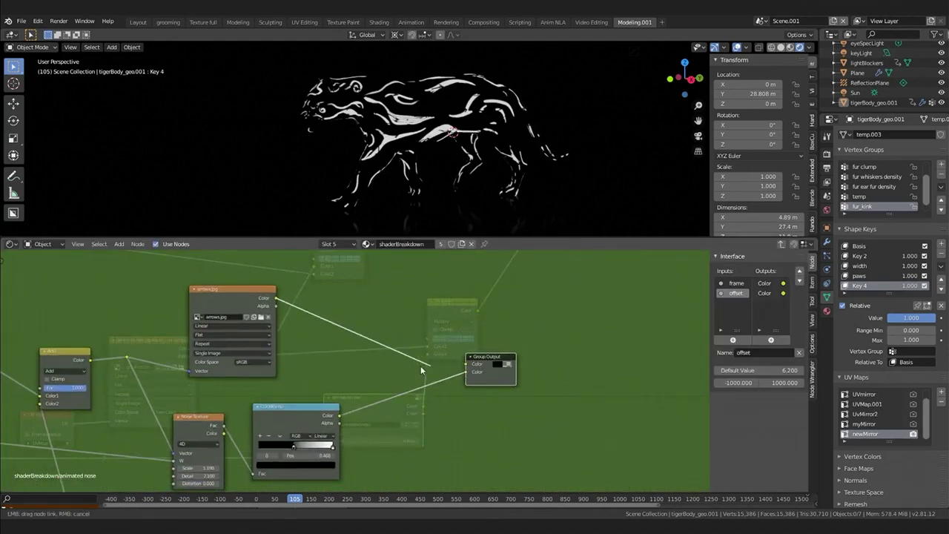
pyautogui.moveTo(465, 367); pyautogui.dragTo(467, 367)
pyautogui.click(771, 294)
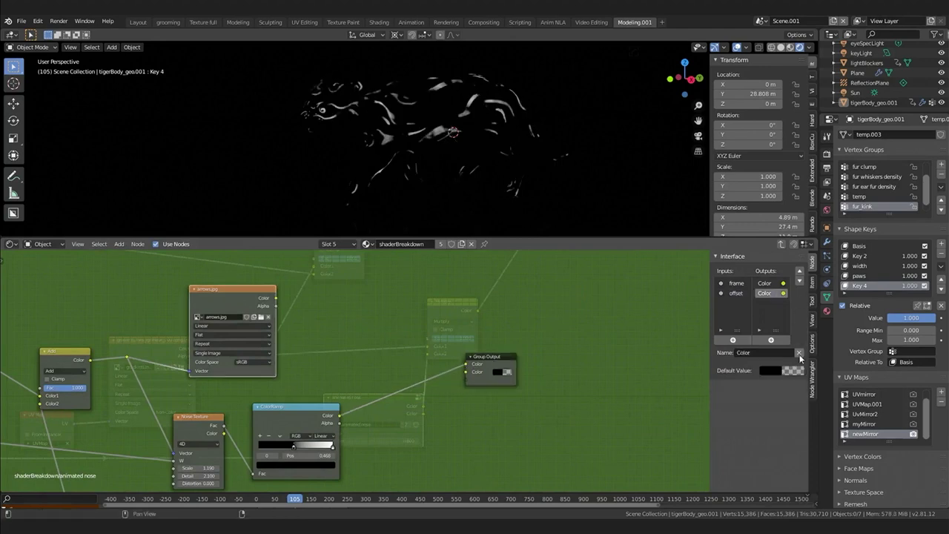
pyautogui.press('Tab')
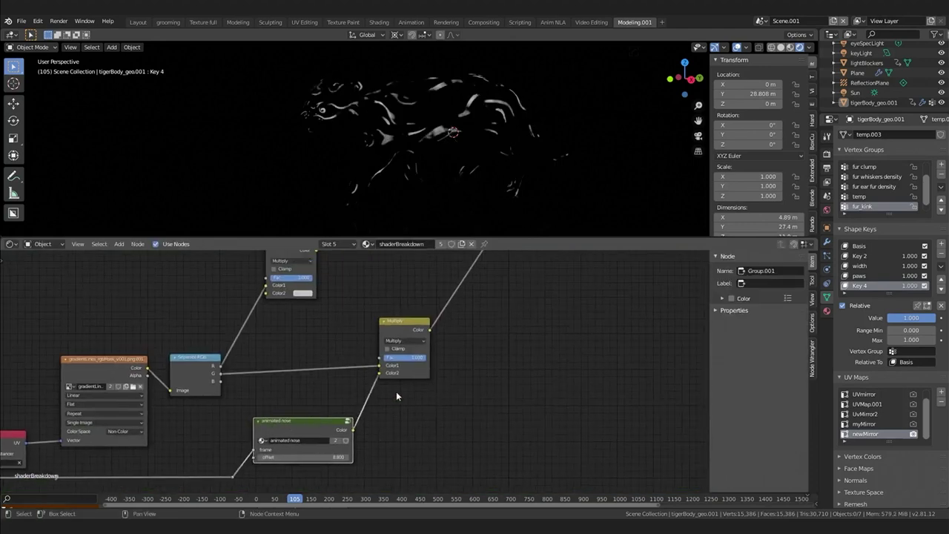
pyautogui.moveTo(406, 352); pyautogui.dragTo(368, 358)
pyautogui.moveTo(387, 409); pyautogui.dragTo(406, 386, button='middle')
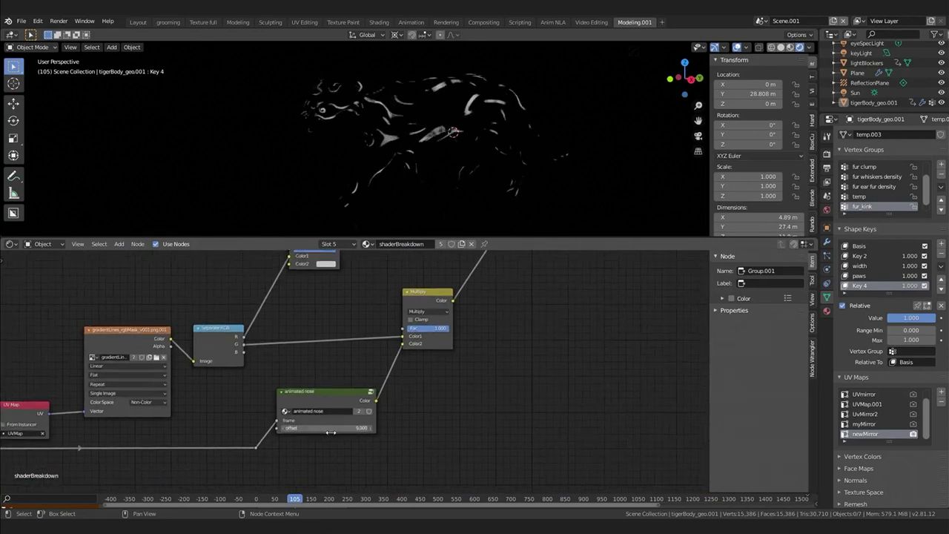
# Step: Line up the two Multiply nodes and combine their outputs in a new Mix node set to Add with factor 1.0
pyautogui.moveTo(519, 346); pyautogui.dragTo(498, 438, button='middle')
pyautogui.scroll(-4, 408, 370)
pyautogui.moveTo(333, 331); pyautogui.dragTo(393, 321)
pyautogui.click(466, 353)
pyautogui.moveTo(413, 391); pyautogui.dragTo(405, 389)
pyautogui.scroll(2, 442, 370)
pyautogui.keyDown('ctrl'); pyautogui.keyDown('shift'); pyautogui.moveTo(414, 347); pyautogui.dragTo(422, 393, button='right'); pyautogui.keyUp('shift'); pyautogui.keyUp('ctrl')
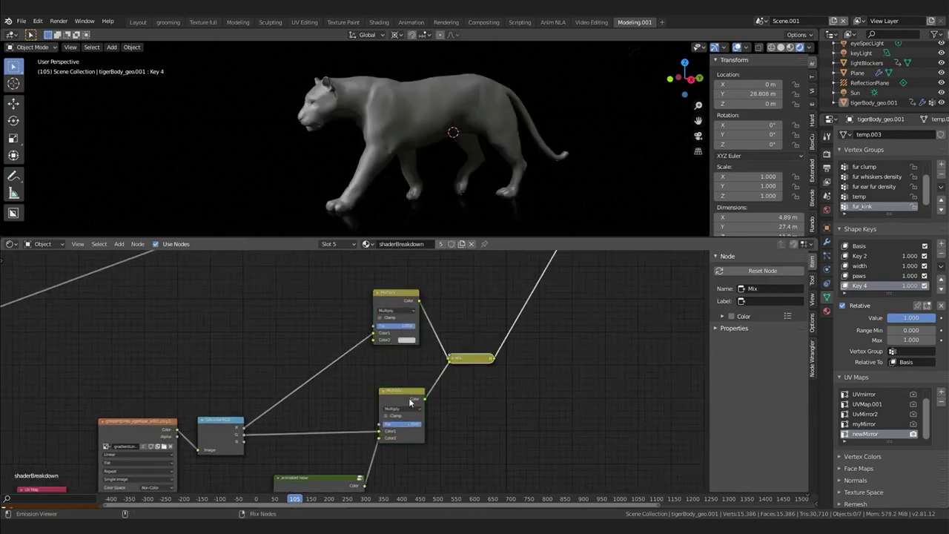
pyautogui.click(472, 310)
pyautogui.moveTo(451, 384); pyautogui.dragTo(499, 347)
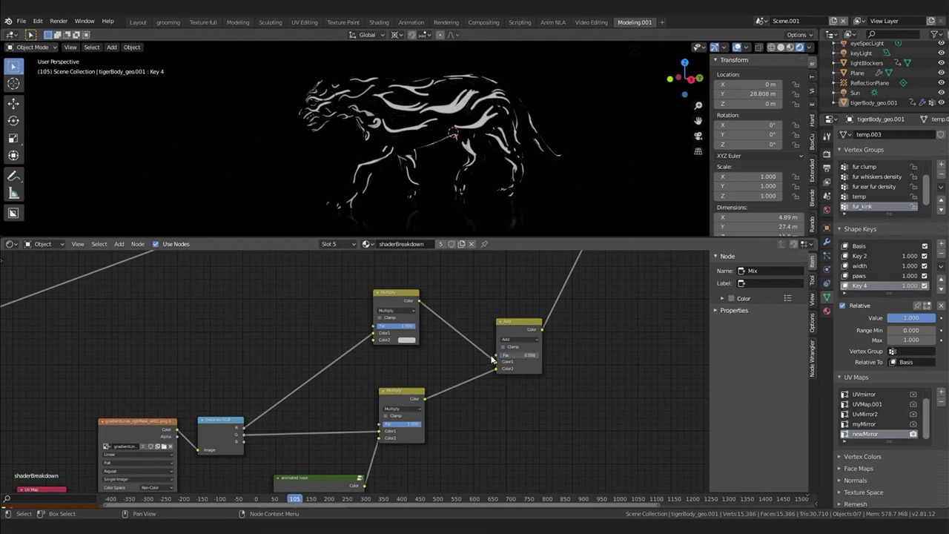
# Step: Play the animation briefly and reconnect the first animated nose group to the upper Multiply node's Color2
pyautogui.press('space')
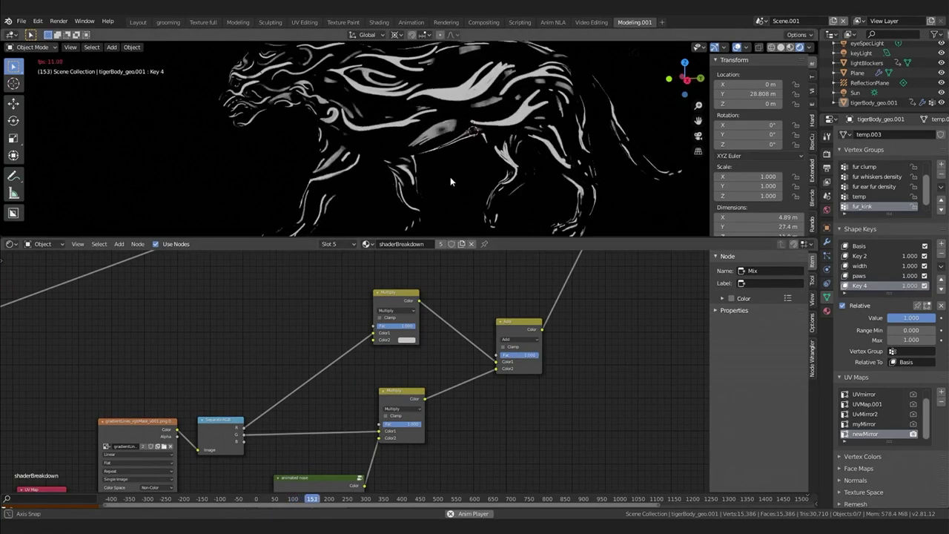
pyautogui.scroll(-3, 400, 338)
pyautogui.moveTo(160, 298); pyautogui.dragTo(390, 285)
pyautogui.moveTo(478, 316); pyautogui.dragTo(478, 316)
pyautogui.moveTo(602, 255); pyautogui.dragTo(504, 271, button='middle')
pyautogui.scroll(7, 504, 272)
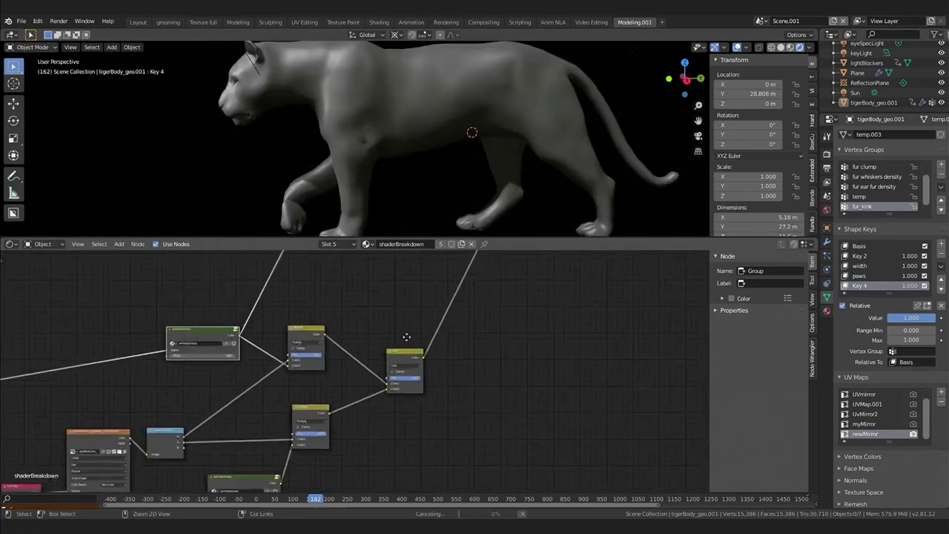
pyautogui.moveTo(423, 347); pyautogui.dragTo(440, 330, button='middle')
# Step: Play the animation to check the combined moving stripes on the tiger
pyautogui.press('space')
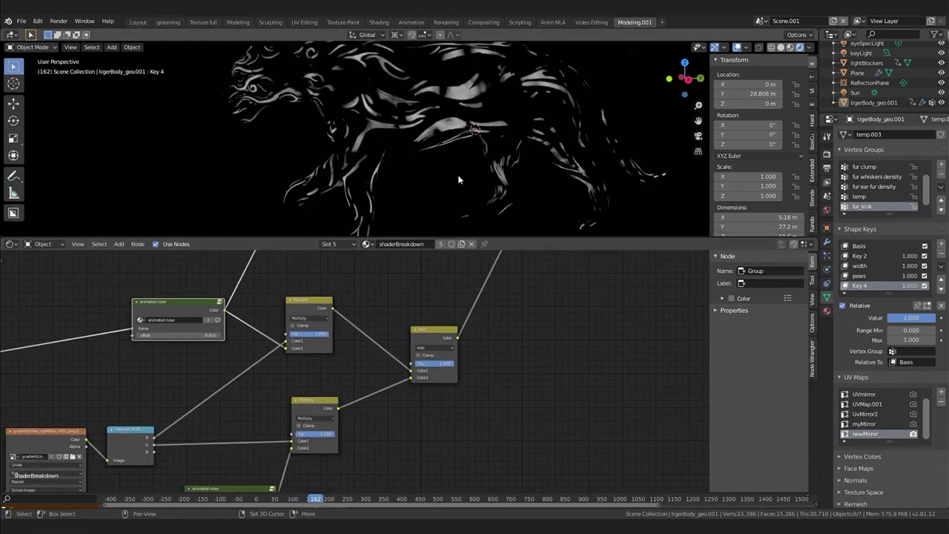
pyautogui.moveTo(46, 354); pyautogui.dragTo(500, 333, button='middle')
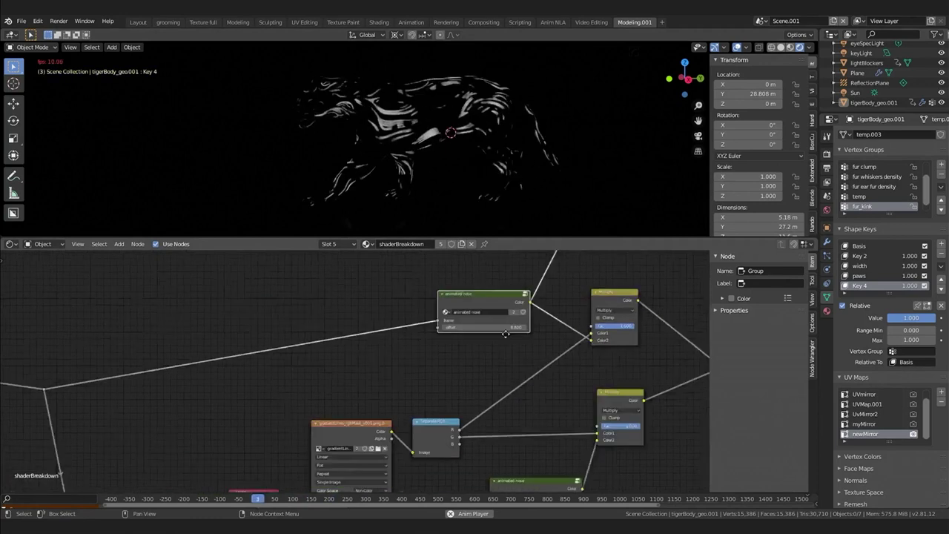
pyautogui.moveTo(156, 358); pyautogui.dragTo(516, 341, button='middle')
pyautogui.moveTo(283, 288); pyautogui.dragTo(364, 312, button='middle')
pyautogui.press('space')
# Step: Insert a Math node between the myTime value and the animated nose groups
pyautogui.scroll(1, 355, 315)
pyautogui.hotkey('shift', 'a')
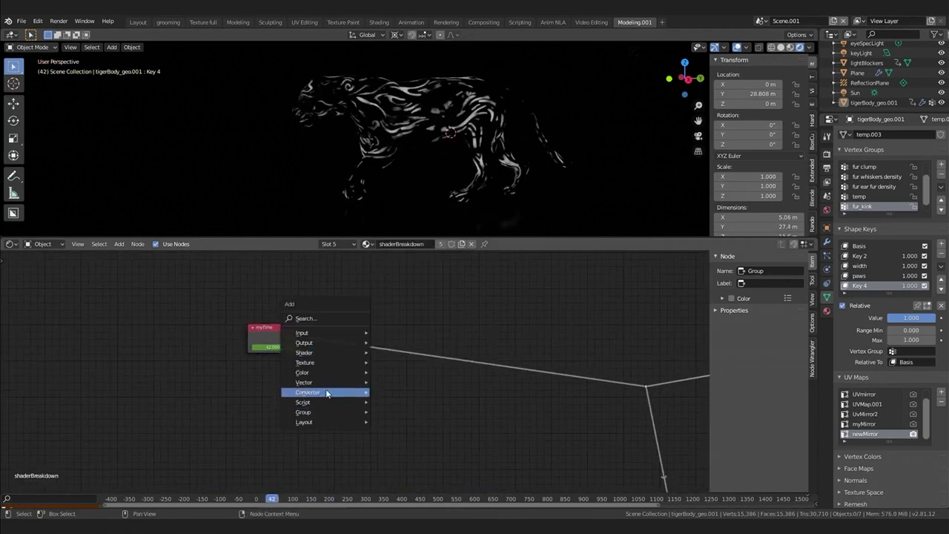
pyautogui.click(391, 315)
pyautogui.click(376, 340)
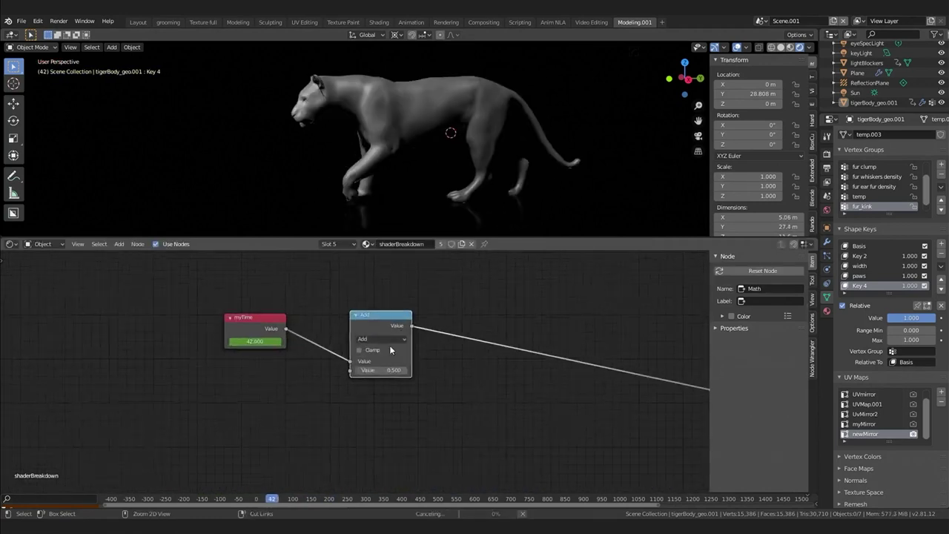
# Step: Set the Math node after the myTime value to Multiply with a factor of 0.5
pyautogui.click(380, 339)
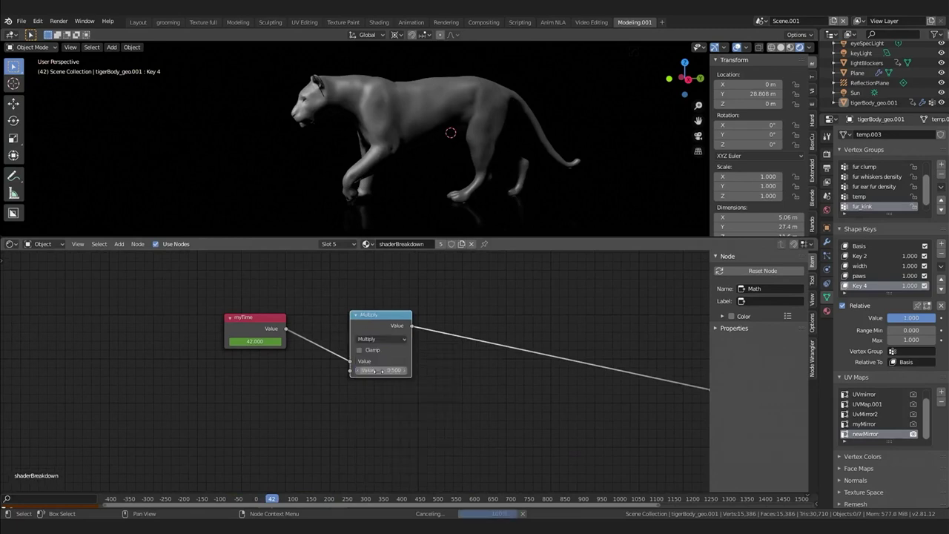
pyautogui.press('Return')
pyautogui.click(467, 296)
pyautogui.moveTo(469, 297); pyautogui.dragTo(458, 301, button='middle')
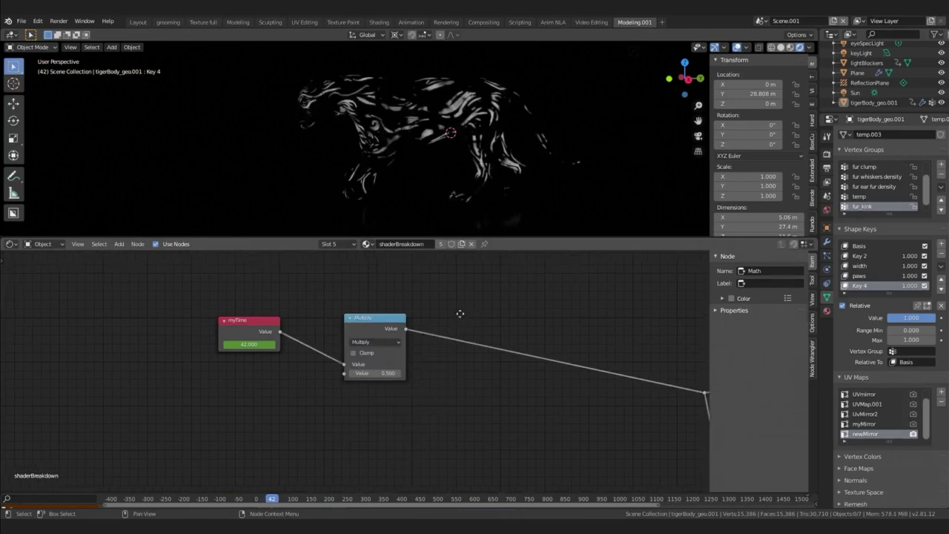
# Step: Play the animation and slow the stripe motion by setting the time Multiply node's second value to 0.21
pyautogui.press('space')
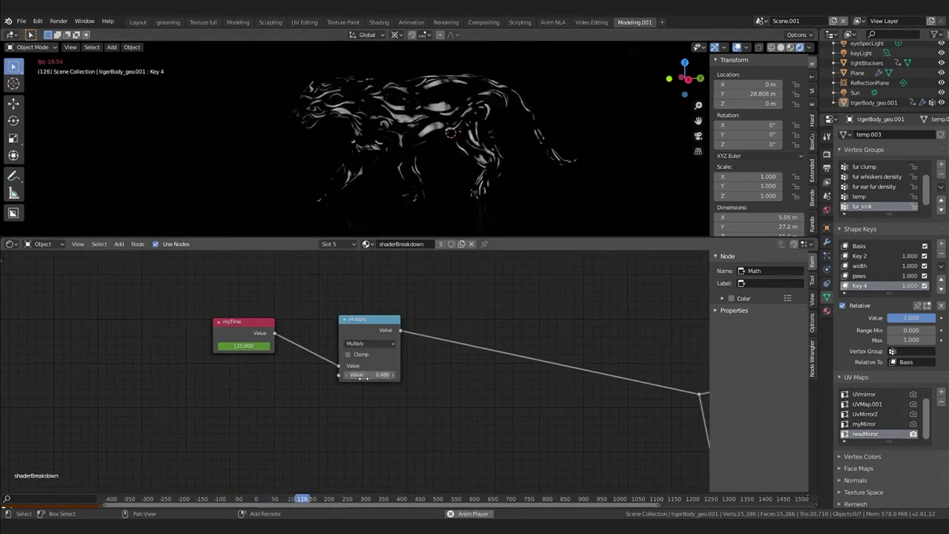
pyautogui.moveTo(360, 374); pyautogui.dragTo(338, 374)
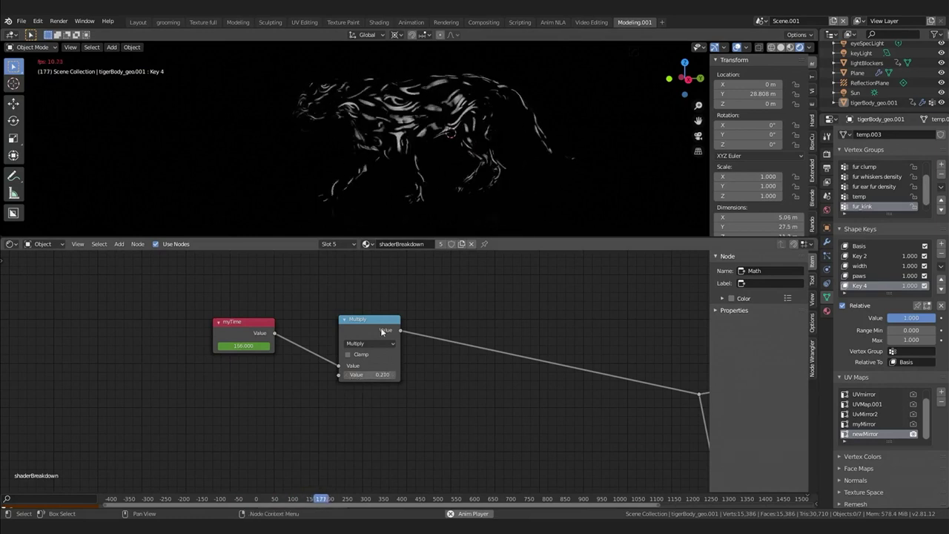
pyautogui.click(372, 371)
pyautogui.write('0.21')
pyautogui.press('Return')
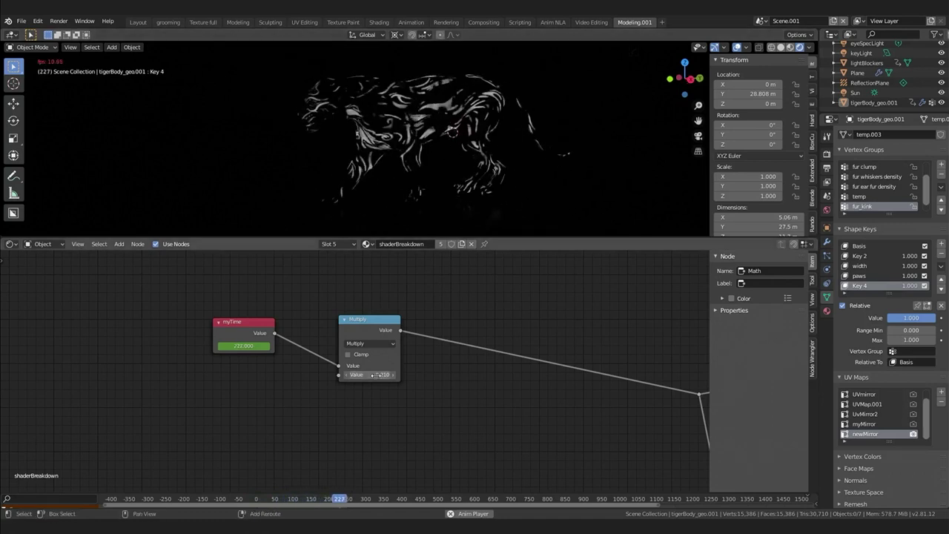
pyautogui.press('Escape')
# Step: Add a third animated noise group and Multiply node, wired to the shared time value and the texture's blue channel
pyautogui.scroll(-7, 445, 370)
pyautogui.moveTo(667, 371); pyautogui.dragTo(474, 343, button='middle')
pyautogui.moveTo(667, 338); pyautogui.dragTo(333, 344, button='middle')
pyautogui.scroll(2, 483, 344)
pyautogui.scroll(1, 484, 348)
pyautogui.moveTo(536, 407); pyautogui.dragTo(517, 352, button='middle')
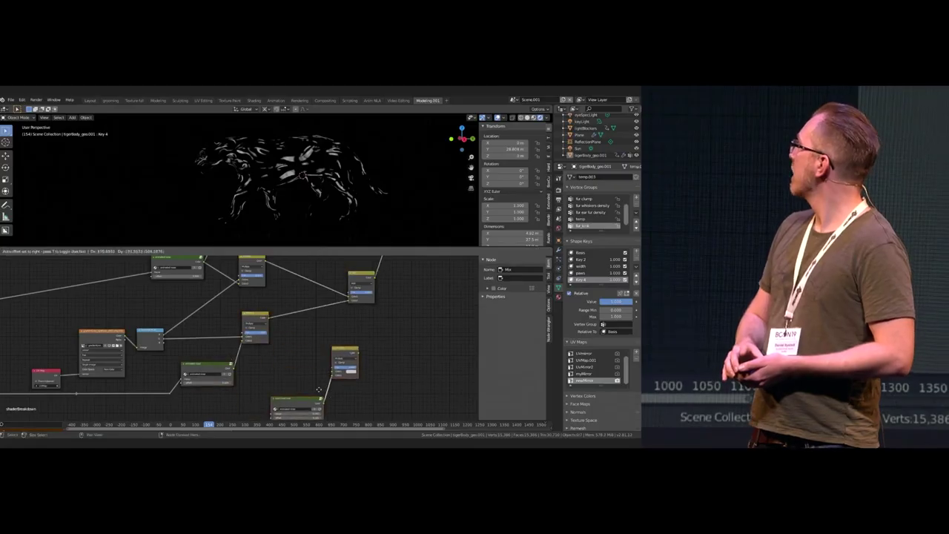
pyautogui.click(321, 389)
pyautogui.moveTo(321, 389); pyautogui.dragTo(292, 357, button='middle')
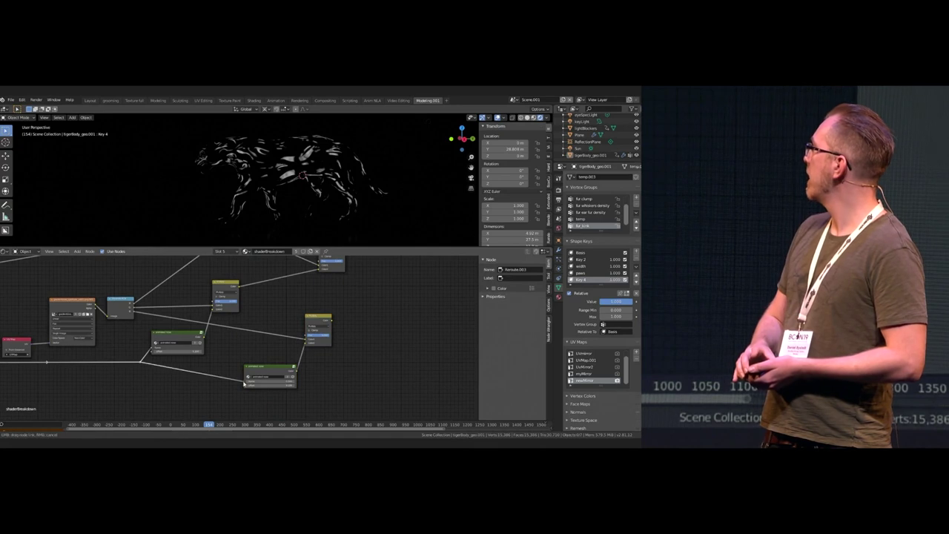
pyautogui.moveTo(346, 282); pyautogui.dragTo(298, 329, button='middle')
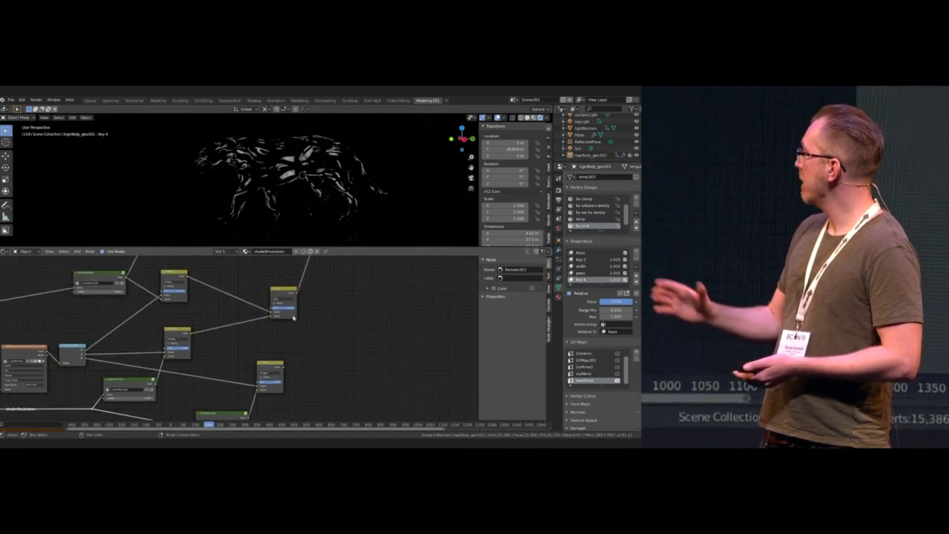
# Step: Duplicate the Add Mix node and use it to combine the existing sum with the third Multiply node's output
pyautogui.hotkey('shift', 'd')
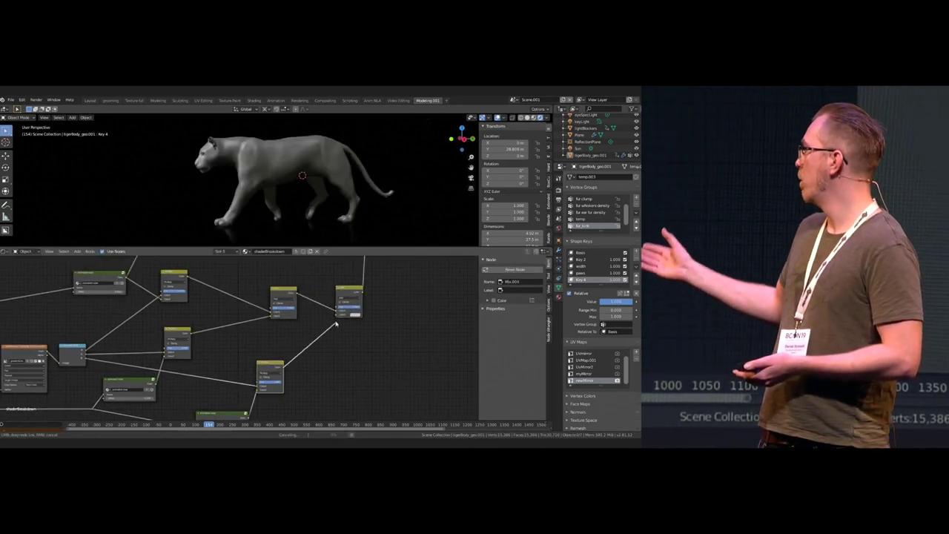
pyautogui.moveTo(337, 319); pyautogui.dragTo(336, 316)
pyautogui.moveTo(189, 326); pyautogui.dragTo(255, 315, button='middle')
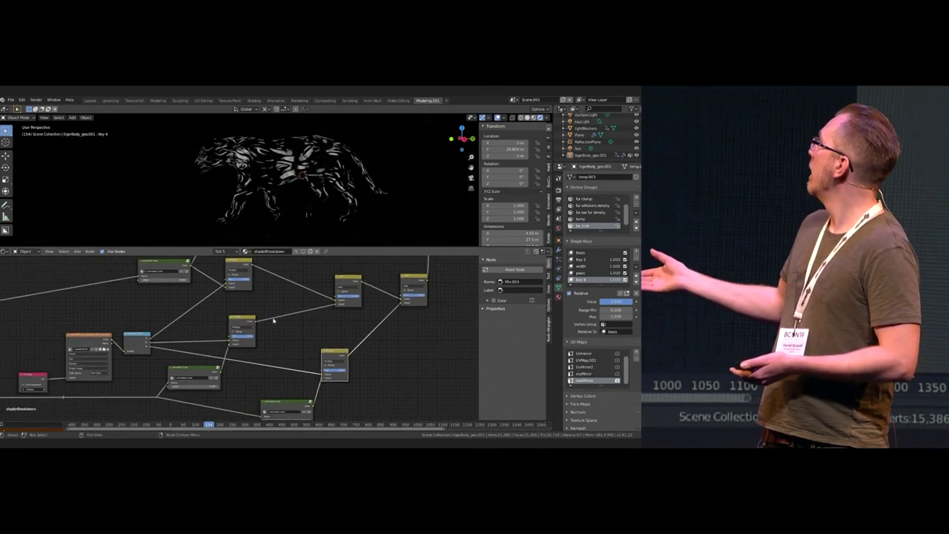
# Step: Frame the first noise group with its Multiply node, label the frame R and colour it red
pyautogui.moveTo(174, 299); pyautogui.dragTo(178, 320, button='middle')
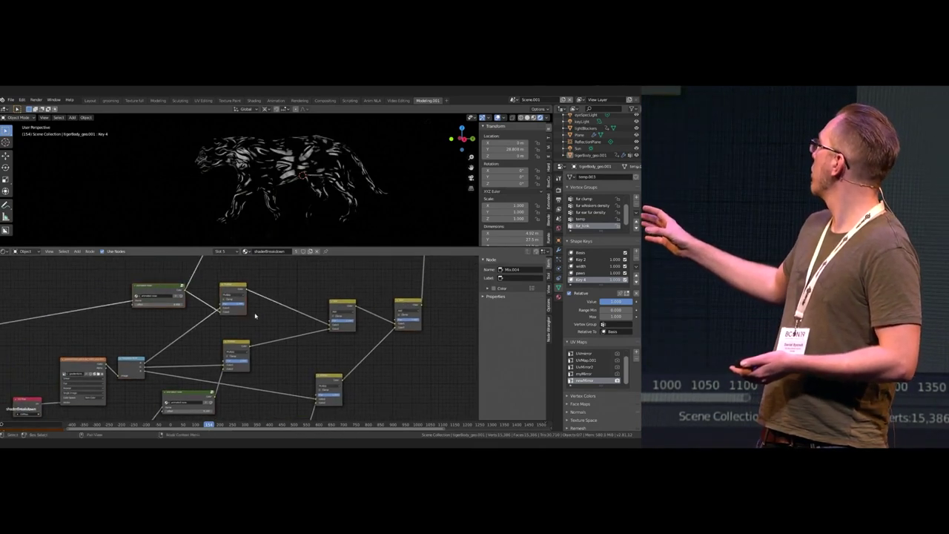
pyautogui.hotkey('ctrl', 'j')
pyautogui.press('Return')
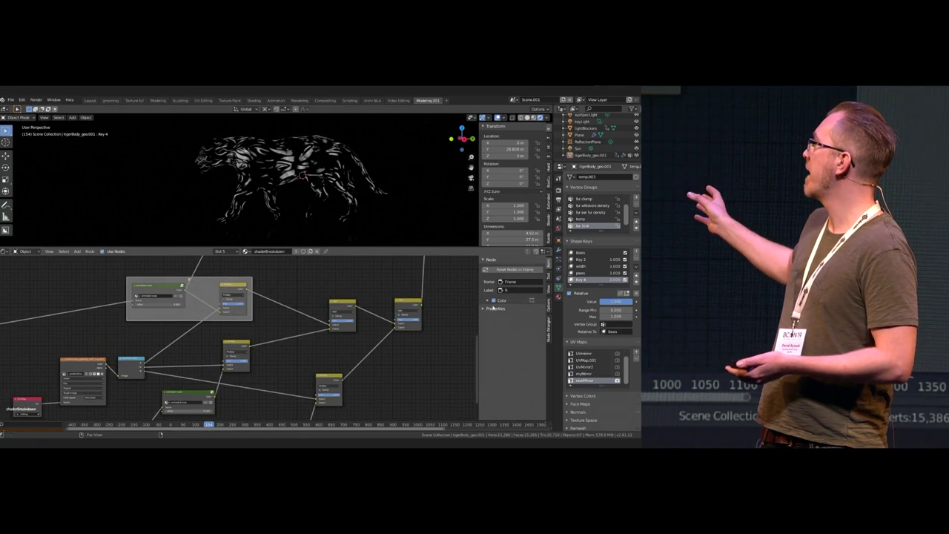
pyautogui.click(509, 300)
pyautogui.click(508, 310)
pyautogui.click(506, 270)
# Step: Frame the second noise group with its Multiply node, label the frame G and colour it green
pyautogui.moveTo(259, 346); pyautogui.dragTo(256, 294, button='middle')
pyautogui.moveTo(286, 286); pyautogui.dragTo(201, 354)
pyautogui.hotkey('ctrl', 'j')
pyautogui.press('F2')
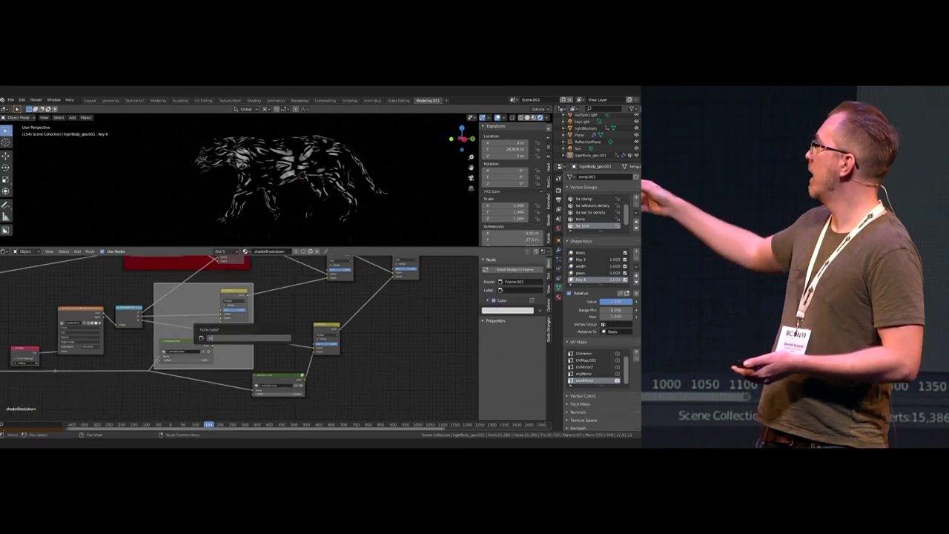
pyautogui.click(507, 310)
pyautogui.click(528, 235)
# Step: Frame the third noise group with its Multiply node, label it b, colour it blue and tidy its placement
pyautogui.moveTo(330, 331); pyautogui.dragTo(331, 307, button='middle')
pyautogui.moveTo(349, 293); pyautogui.dragTo(282, 367)
pyautogui.press('g')
pyautogui.click(319, 367)
pyautogui.moveTo(319, 367); pyautogui.dragTo(319, 336, button='middle')
pyautogui.hotkey('ctrl', 'j')
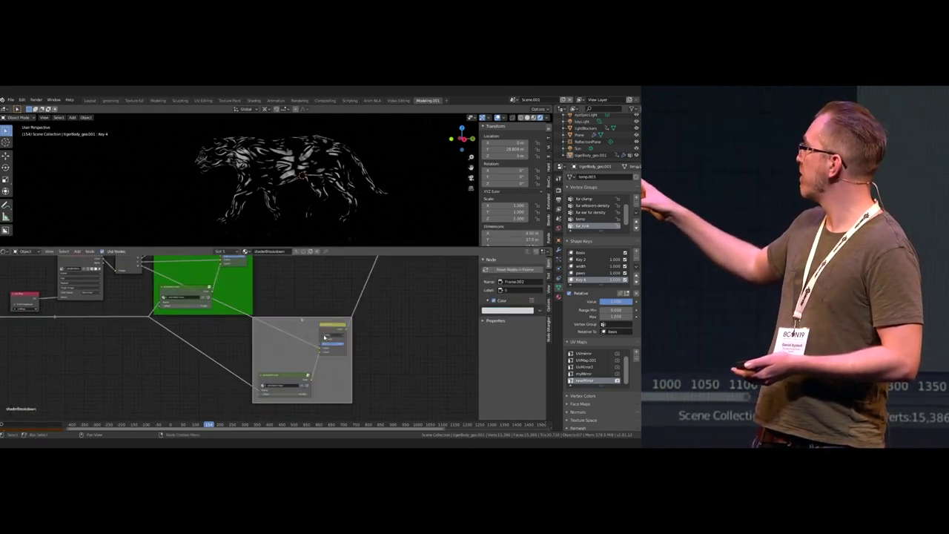
pyautogui.click(509, 312)
pyautogui.click(492, 236)
pyautogui.moveTo(290, 259); pyautogui.dragTo(298, 334, button='middle')
pyautogui.scroll(-3, 299, 334)
pyautogui.press('g')
pyautogui.click(339, 345)
pyautogui.click(339, 345)
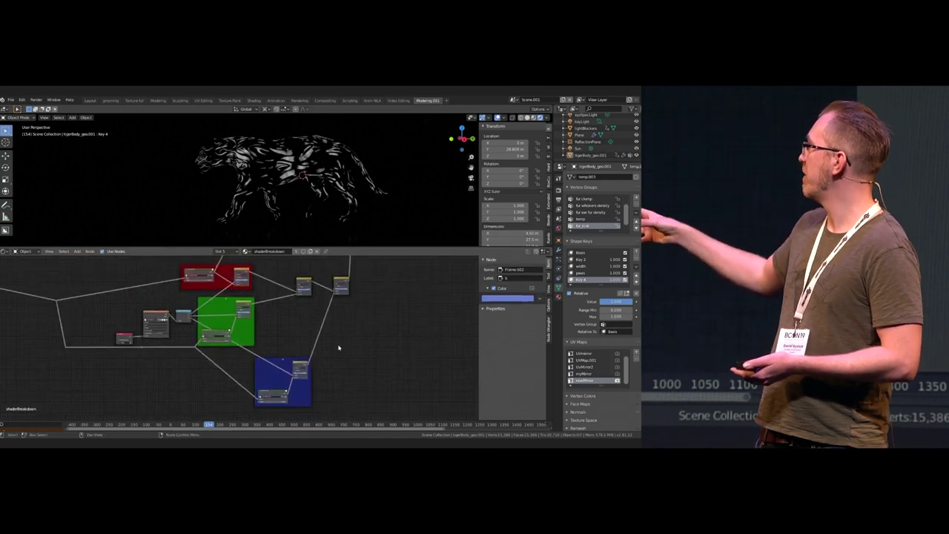
# Step: Play the animation to check the stripe motion from all three channels combined
pyautogui.moveTo(355, 301); pyautogui.dragTo(354, 305, button='middle')
pyautogui.press('space')
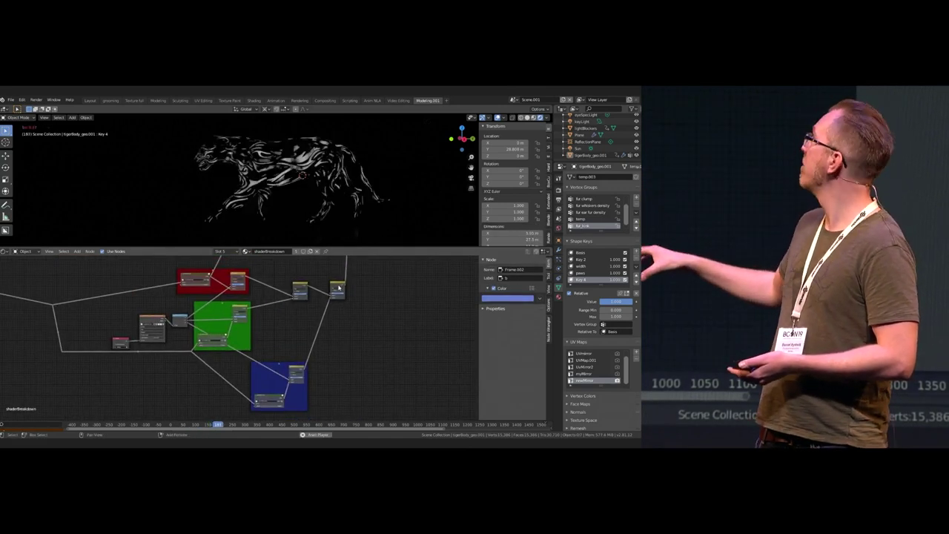
pyautogui.press('space')
pyautogui.moveTo(296, 382); pyautogui.dragTo(319, 304, button='middle')
pyautogui.scroll(8, 318, 304)
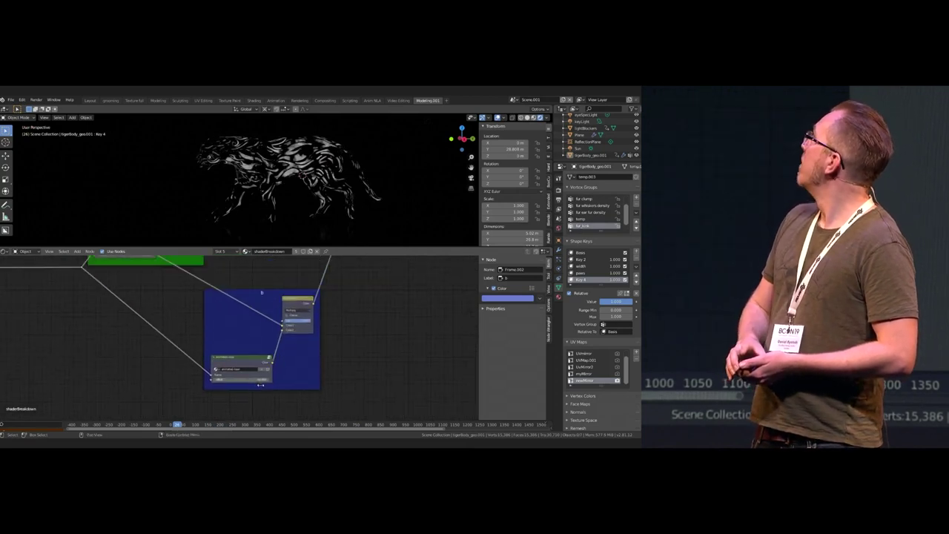
pyautogui.press('space')
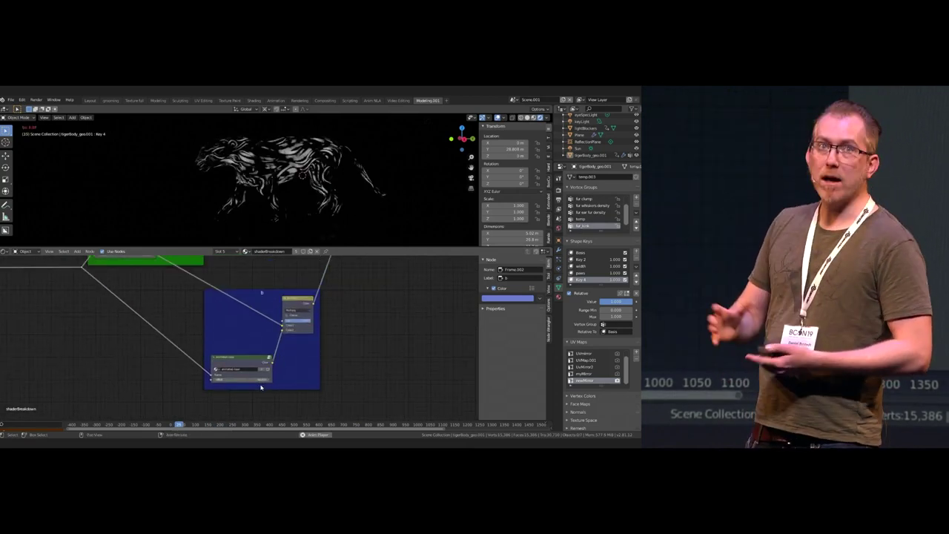
pyautogui.press('space')
# Step: Duplicate the Multiply node inside the blue frame onto its output and set its Color2 to turquoise green
pyautogui.click(302, 307)
pyautogui.moveTo(301, 307); pyautogui.dragTo(344, 337, button='middle')
pyautogui.click(342, 317)
pyautogui.scroll(1, 344, 336)
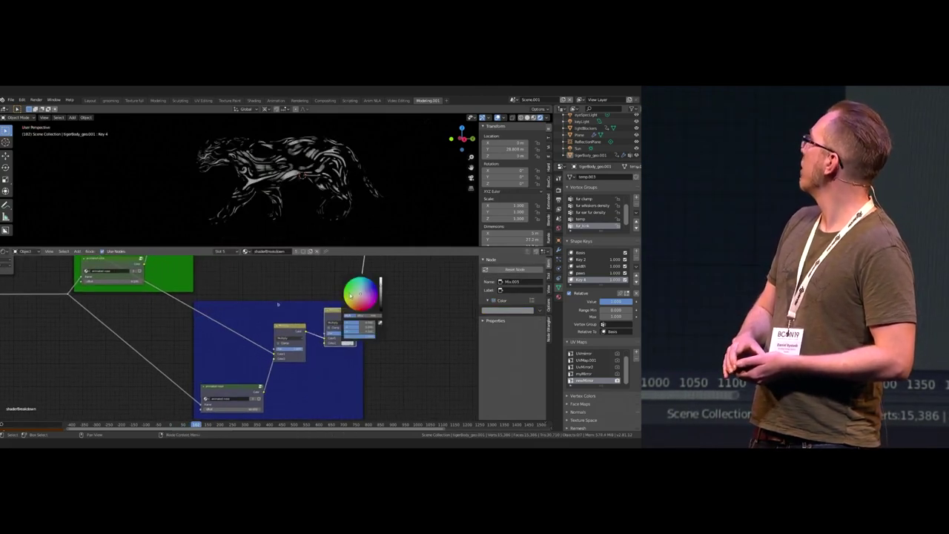
pyautogui.click(397, 294)
pyautogui.moveTo(397, 294); pyautogui.dragTo(387, 310, button='middle')
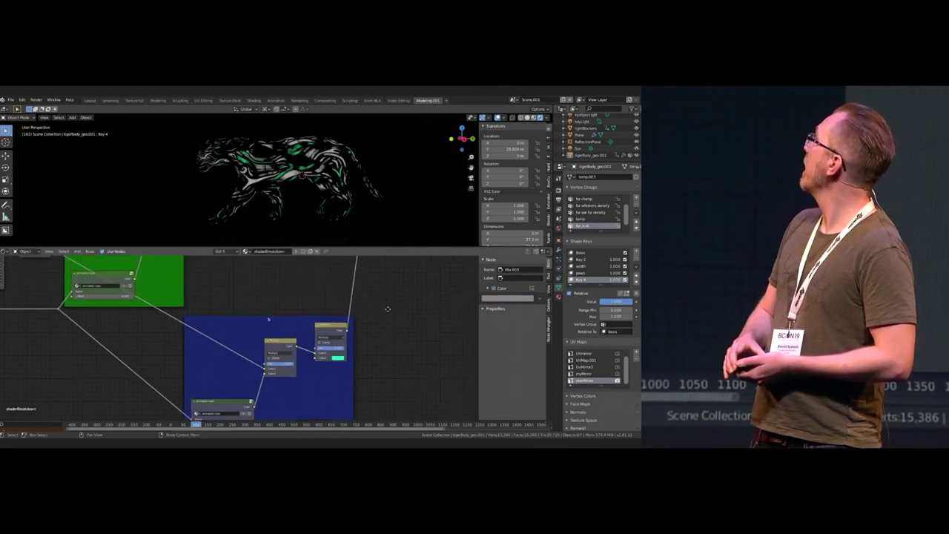
# Step: Place a copy of the tint Multiply node at the green frame's output with Color2 set to coral red
pyautogui.moveTo(265, 276); pyautogui.dragTo(300, 398, button='middle')
pyautogui.hotkey('shift', 'd')
pyautogui.click(245, 336)
pyautogui.click(252, 365)
# Step: Place a copy of the tint Multiply node at the red frame's output with Color2 set to cyan
pyautogui.moveTo(285, 292); pyautogui.dragTo(343, 307, button='middle')
pyautogui.click(248, 290)
pyautogui.hotkey('shift', 'd')
pyautogui.click(285, 292)
pyautogui.click(305, 314)
pyautogui.click(311, 260)
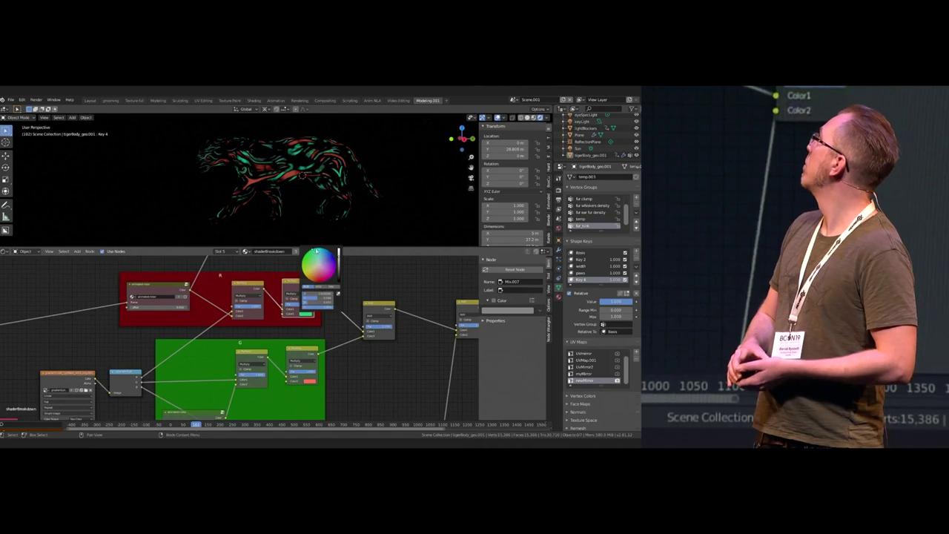
# Step: Combine a new Emission shader with the Principled BSDF through a Mix Shader, and move the Material Output to make room
pyautogui.scroll(-1, 334, 195)
pyautogui.moveTo(405, 287); pyautogui.dragTo(185, 401, button='middle')
pyautogui.scroll(-7, 263, 338)
pyautogui.scroll(3, 262, 339)
pyautogui.moveTo(254, 312); pyautogui.dragTo(304, 282, button='middle')
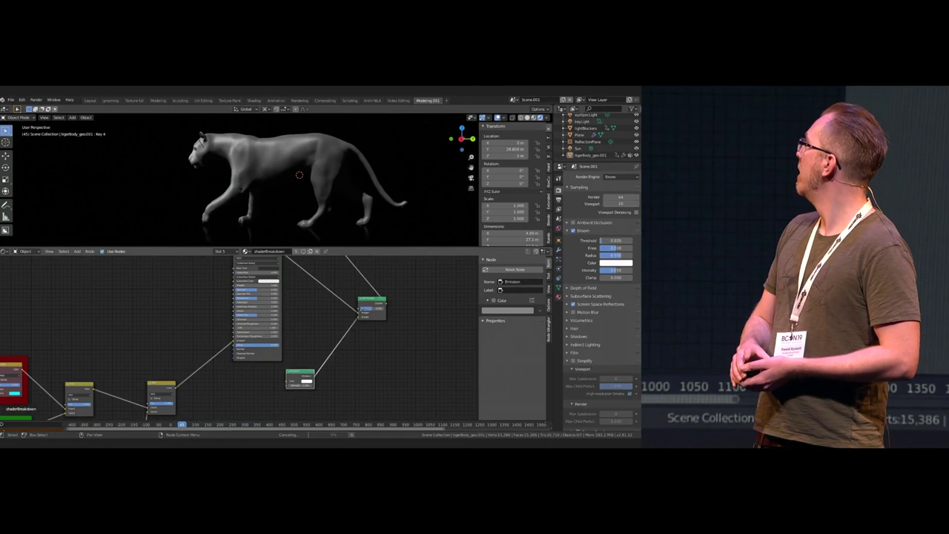
pyautogui.moveTo(363, 310); pyautogui.dragTo(347, 325)
pyautogui.moveTo(364, 296); pyautogui.dragTo(336, 381, button='middle')
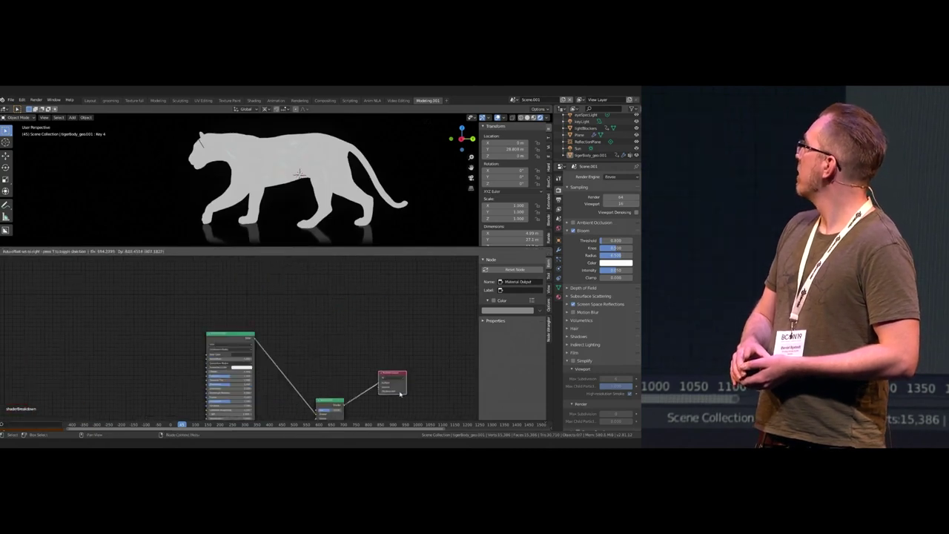
pyautogui.moveTo(397, 393); pyautogui.dragTo(440, 267, button='middle')
# Step: Connect the combined stripe colour to the Emission shader's colour and detach it from the Principled BSDF
pyautogui.click(241, 341)
pyautogui.moveTo(285, 348); pyautogui.dragTo(302, 342)
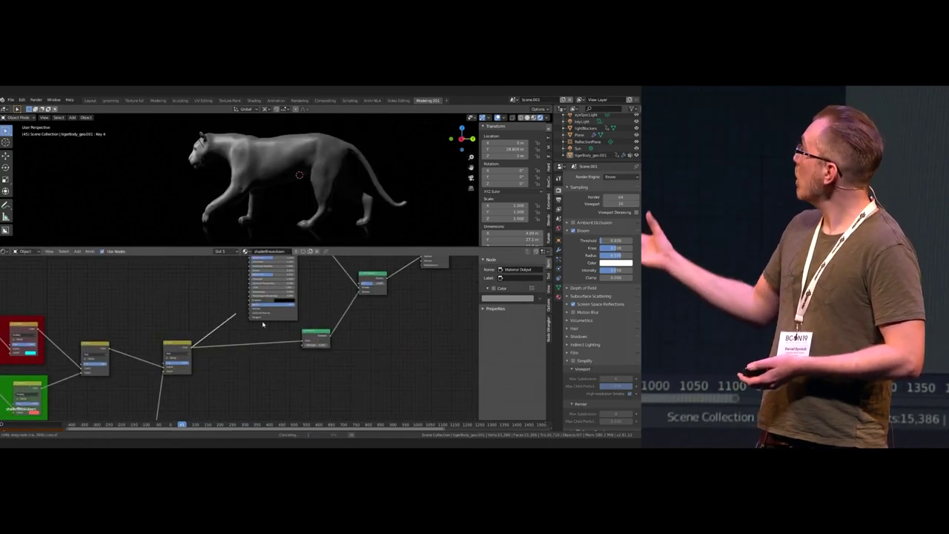
pyautogui.moveTo(299, 313); pyautogui.dragTo(281, 332, button='middle')
# Step: Replace the Mix Shader with an Add Shader joining the Principled BSDF and Emission into the Material Output
pyautogui.click(347, 309)
pyautogui.hotkey('shift', 'a')
pyautogui.moveTo(346, 314)
pyautogui.click(378, 318)
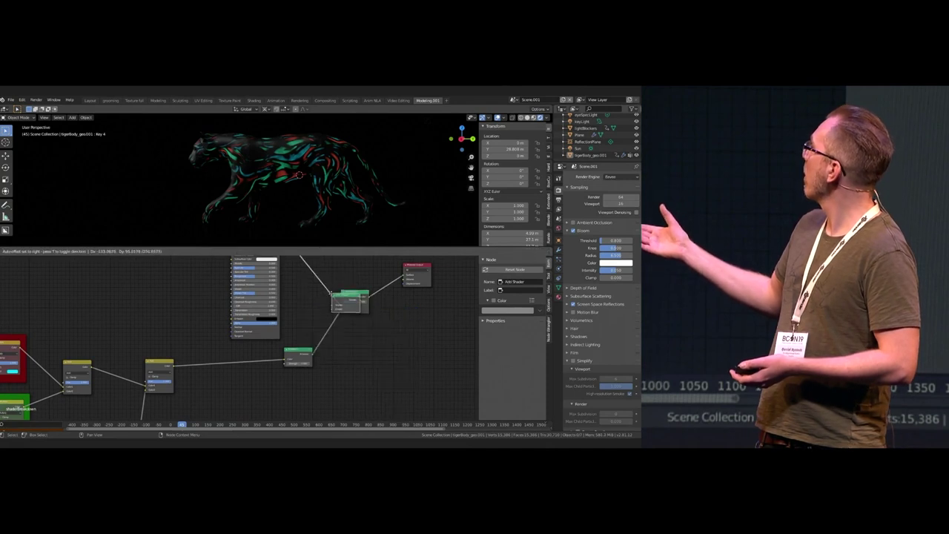
pyautogui.click(361, 294)
pyautogui.hotkey('ctrl', 'x')
pyautogui.moveTo(395, 291); pyautogui.dragTo(344, 322)
# Step: Raise the Emission strength and play the animation to check the glowing stripes
pyautogui.moveTo(338, 342); pyautogui.dragTo(343, 330, button='middle')
pyautogui.scroll(2, 332, 339)
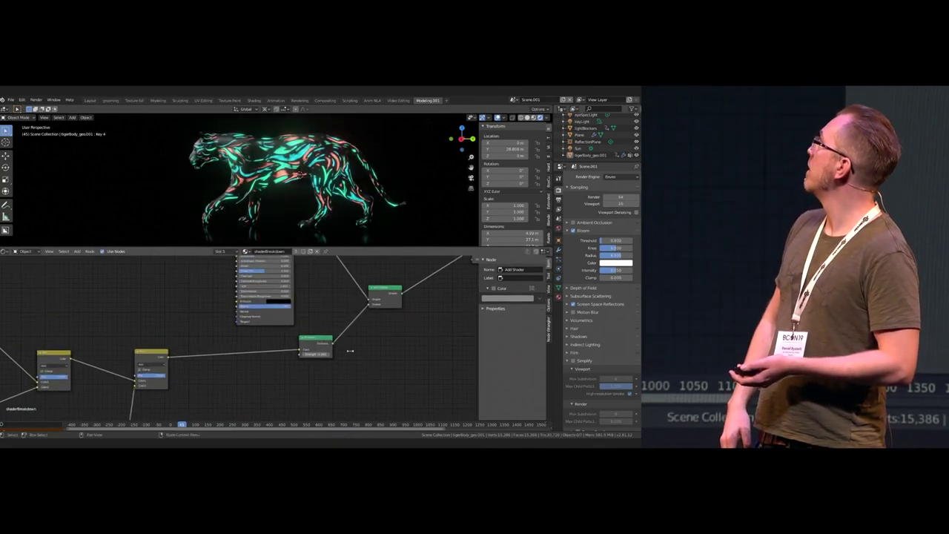
pyautogui.press('space')
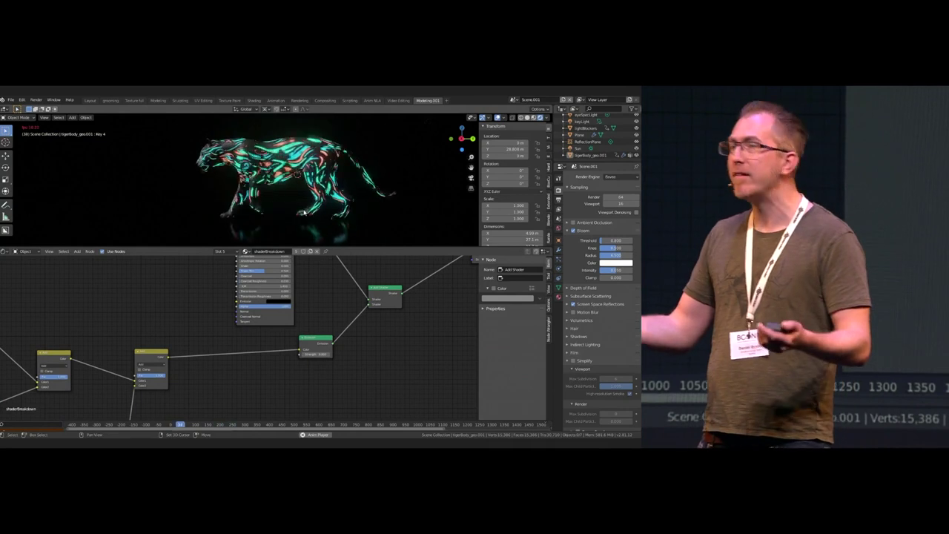
pyautogui.moveTo(303, 333); pyautogui.dragTo(415, 256, button='middle')
pyautogui.press('space')
# Step: Inspect the nodes inside the animated noise group, return to the main shader and enlarge the 3D viewport
pyautogui.press('Tab')
pyautogui.scroll(1, 245, 307)
pyautogui.moveTo(255, 314); pyautogui.dragTo(250, 318)
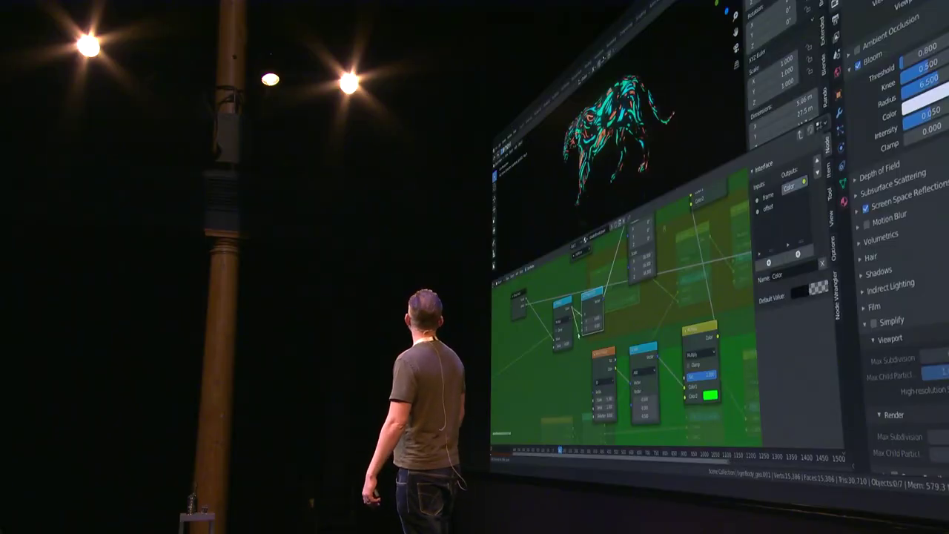
pyautogui.press('Tab')
pyautogui.moveTo(545, 342); pyautogui.dragTo(584, 312, button='middle')
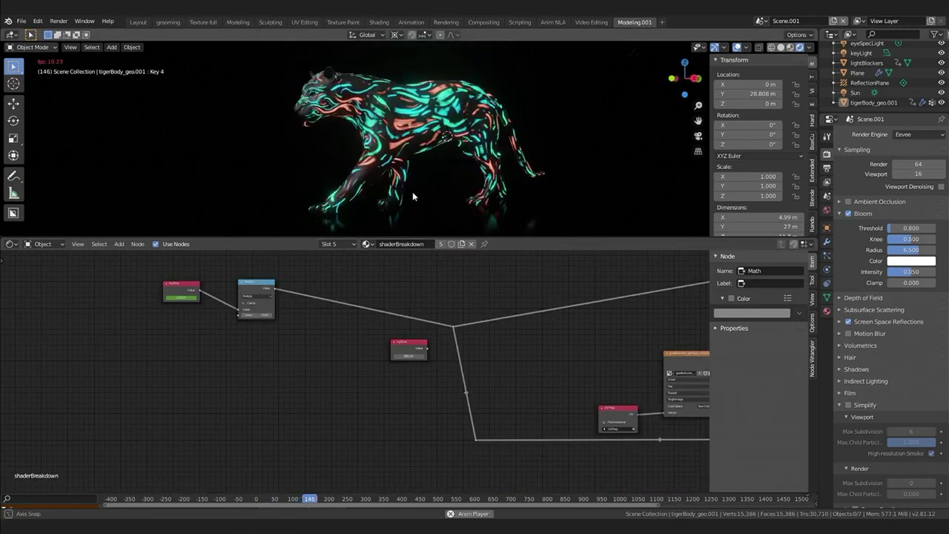
pyautogui.moveTo(430, 238); pyautogui.dragTo(433, 320)
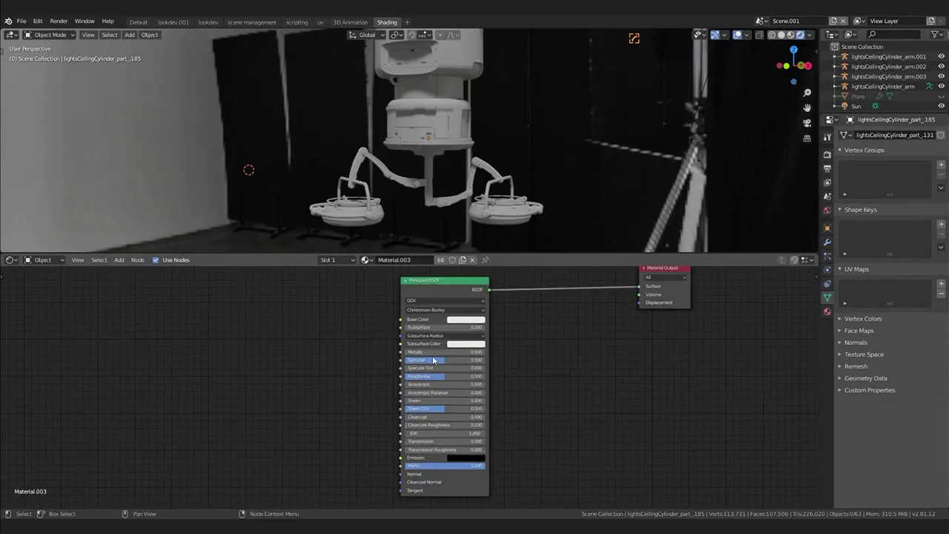
# Step: Make the ceiling-light robot's Material.003 fully metallic with Metallic 1.000 and inspect its base colour
pyautogui.moveTo(432, 355); pyautogui.dragTo(464, 352)
pyautogui.click(465, 319)
pyautogui.click(510, 226)
pyautogui.scroll(2, 445, 163)
pyautogui.moveTo(445, 163); pyautogui.dragTo(441, 184, button='middle')
# Step: Add an image texture with mapping and coordinate nodes to the Principled BSDF's base colour, using the ConcreteDirty image
pyautogui.click(434, 287)
pyautogui.hotkey('ctrl', 't')
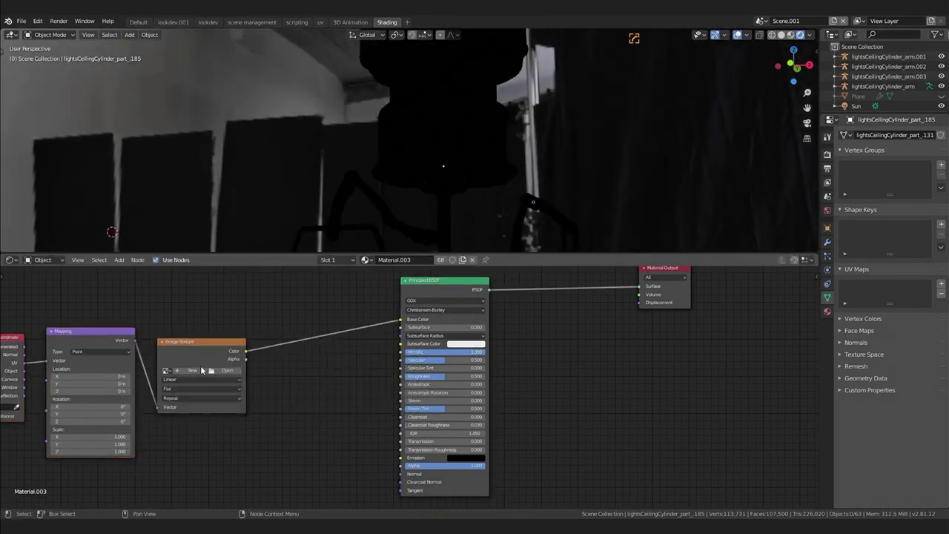
pyautogui.click(165, 369)
pyautogui.click(196, 401)
pyautogui.moveTo(402, 183); pyautogui.dragTo(419, 184, button='middle')
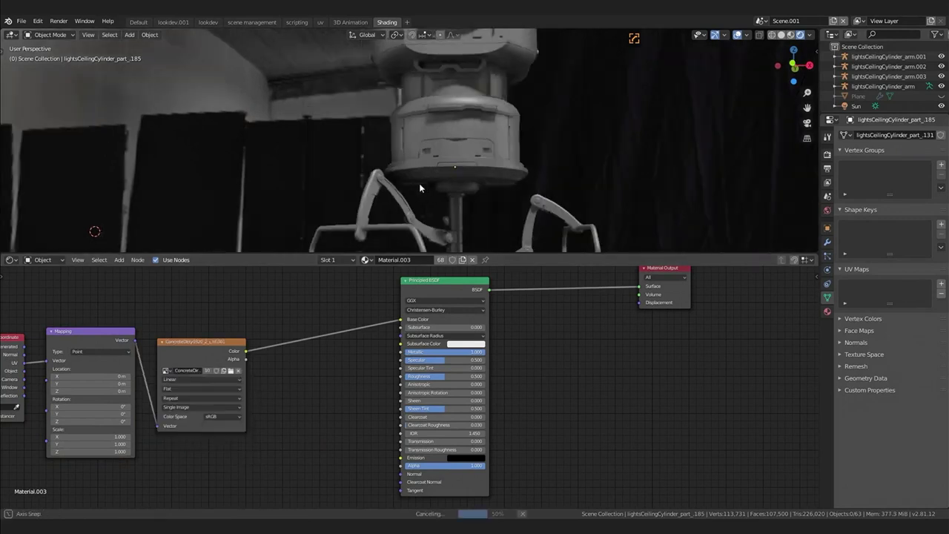
# Step: Feed Object coordinates into the Mapping node and set the concrete texture's projection to Box
pyautogui.moveTo(206, 337); pyautogui.dragTo(438, 334, button='middle')
pyautogui.moveTo(224, 340); pyautogui.dragTo(162, 339, button='middle')
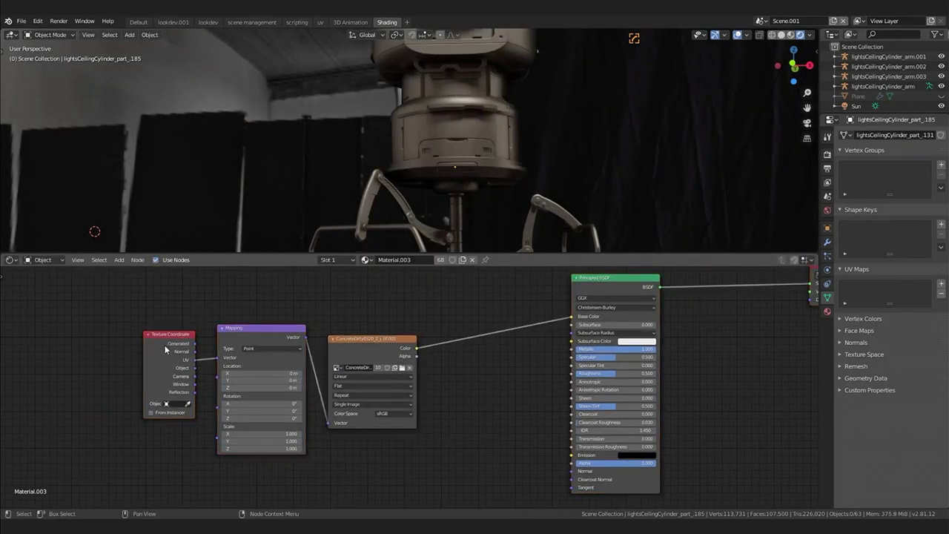
pyautogui.moveTo(162, 339); pyautogui.dragTo(142, 368)
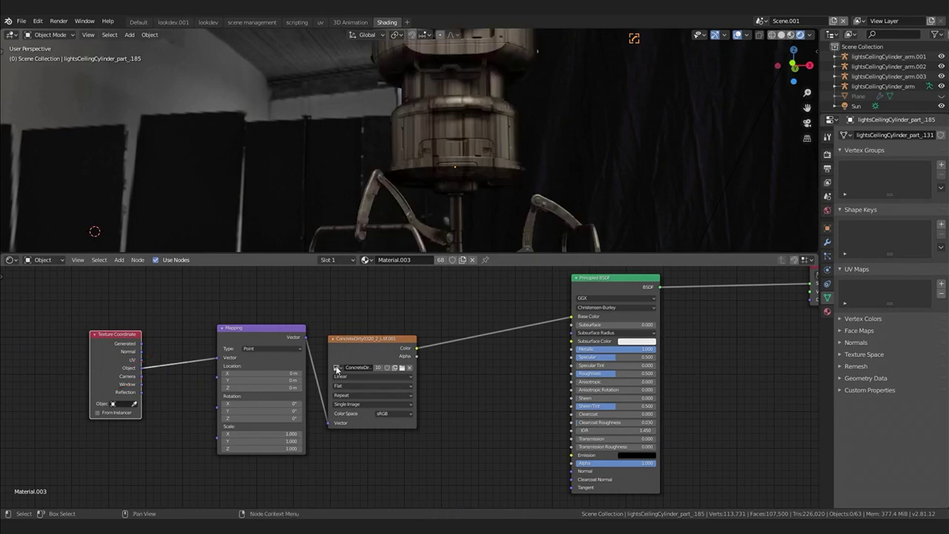
pyautogui.click(359, 386)
pyautogui.click(364, 395)
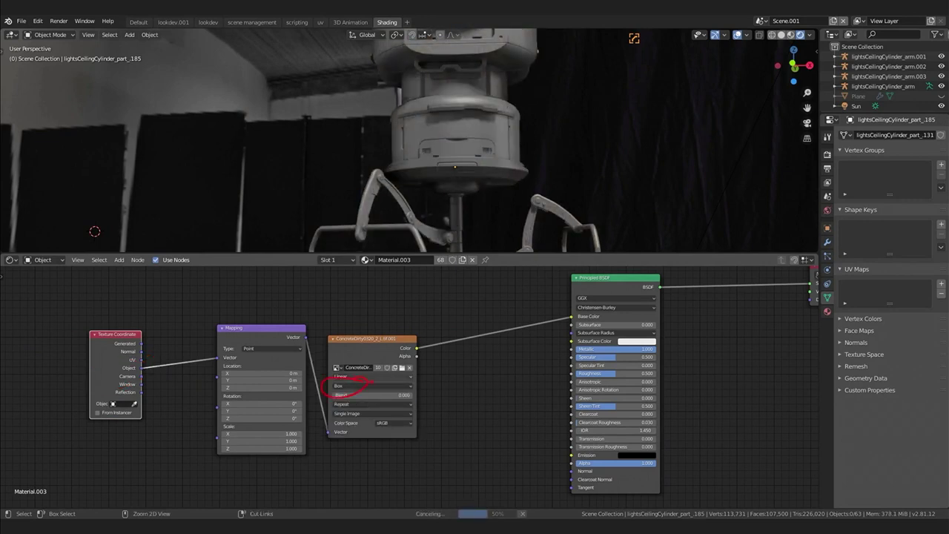
# Step: Switch the Mapping node's type to Texture and set its scale to 5.600 on all axes
pyautogui.click(273, 348)
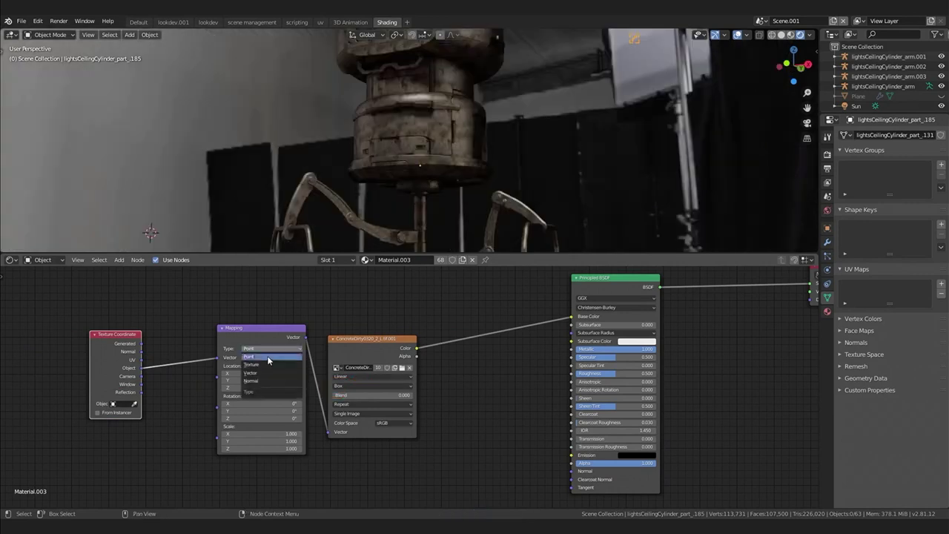
pyautogui.click(267, 366)
pyautogui.moveTo(263, 433); pyautogui.dragTo(279, 450)
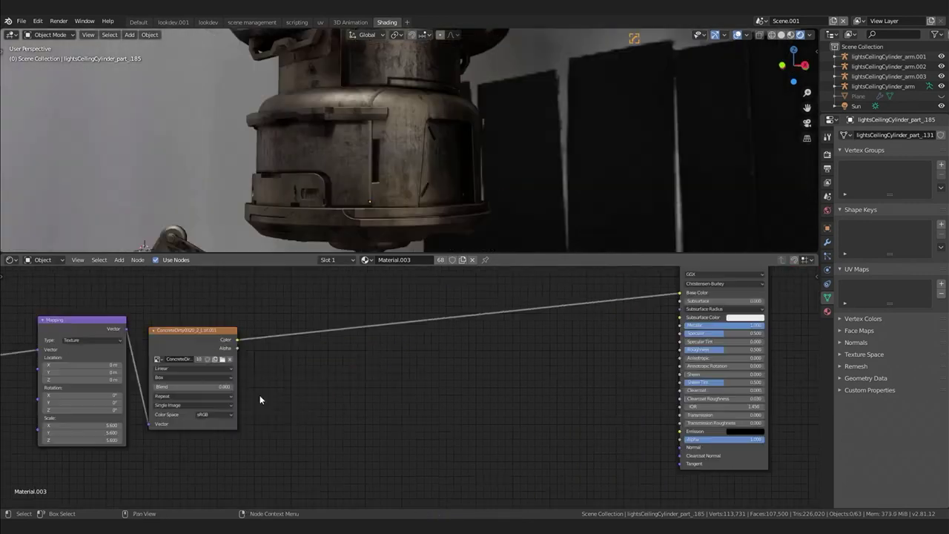
# Step: Insert a ColorRamp after the concrete texture, preview it on the model and raise its black stop to position 0.309
pyautogui.hotkey('shift', 'a')
pyautogui.moveTo(245, 438)
pyautogui.click(313, 307)
pyautogui.click(275, 328)
pyautogui.keyDown('ctrl'); pyautogui.keyDown('shift'); pyautogui.click(318, 335); pyautogui.keyUp('shift'); pyautogui.keyUp('ctrl')
pyautogui.moveTo(284, 373); pyautogui.dragTo(311, 376)
pyautogui.moveTo(318, 336); pyautogui.dragTo(322, 338)
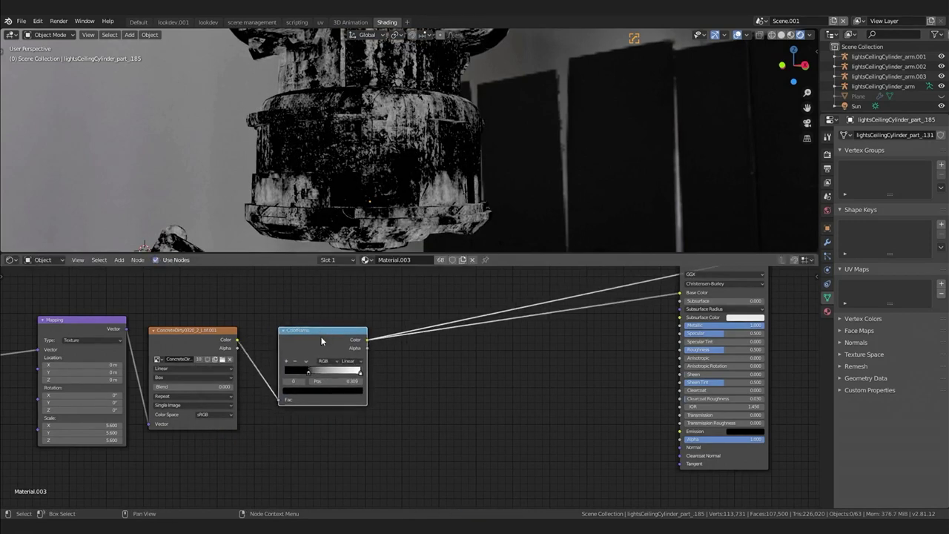
# Step: Set the concrete image texture's box projection blend to 0.177
pyautogui.moveTo(185, 387); pyautogui.dragTo(162, 387)
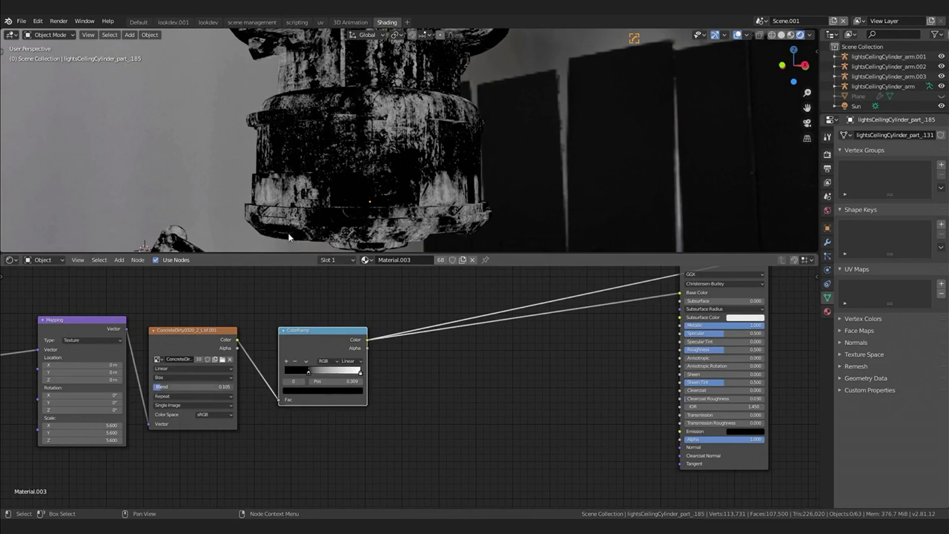
pyautogui.scroll(3, 335, 177)
pyautogui.keyDown('shift'); pyautogui.moveTo(330, 177); pyautogui.dragTo(353, 171, button='middle'); pyautogui.keyUp('shift')
pyautogui.hotkey('ctrl', 'z')
pyautogui.hotkey('ctrl', '2')
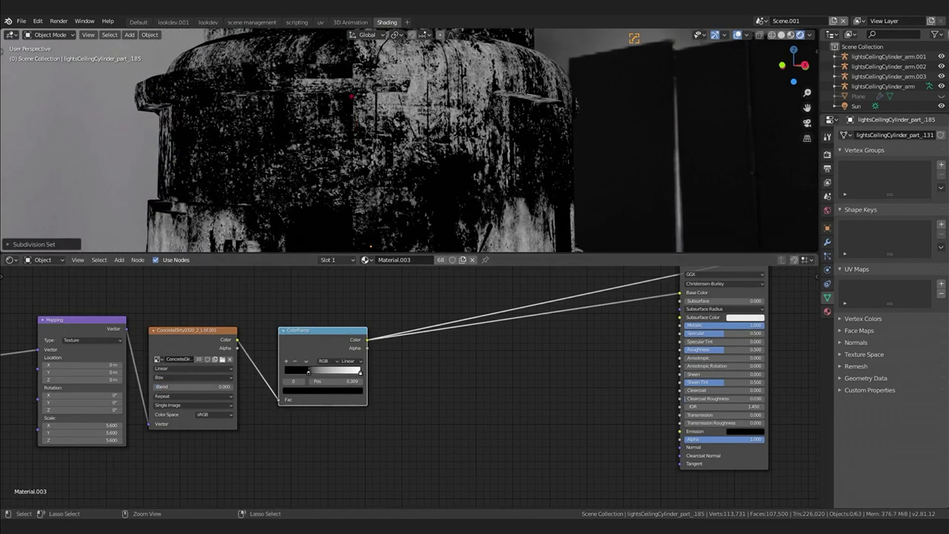
pyautogui.moveTo(157, 387); pyautogui.dragTo(171, 387)
pyautogui.press('a')
pyautogui.moveTo(391, 192); pyautogui.dragTo(396, 181, button='middle')
pyautogui.hotkey('alt', 'a')
# Step: Preview the Principled BSDF and move the ColorRamp's link from its base colour to its roughness
pyautogui.scroll(-2, 397, 180)
pyautogui.scroll(-6, 462, 349)
pyautogui.moveTo(462, 349); pyautogui.dragTo(358, 378, button='middle')
pyautogui.keyDown('ctrl'); pyautogui.keyDown('shift'); pyautogui.click(481, 359); pyautogui.keyUp('shift'); pyautogui.keyUp('ctrl')
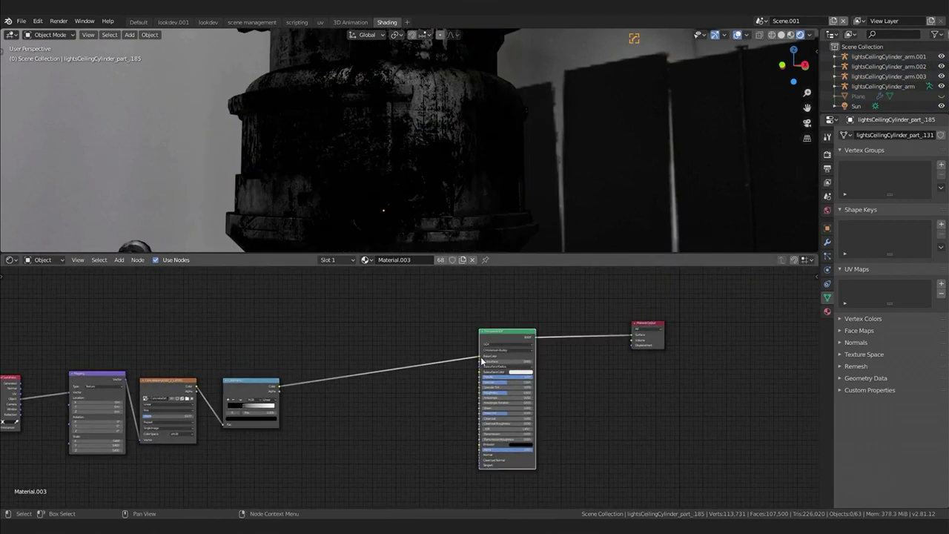
pyautogui.moveTo(480, 398); pyautogui.dragTo(481, 392)
pyautogui.scroll(2, 401, 207)
pyautogui.moveTo(400, 208); pyautogui.dragTo(415, 199, button='middle')
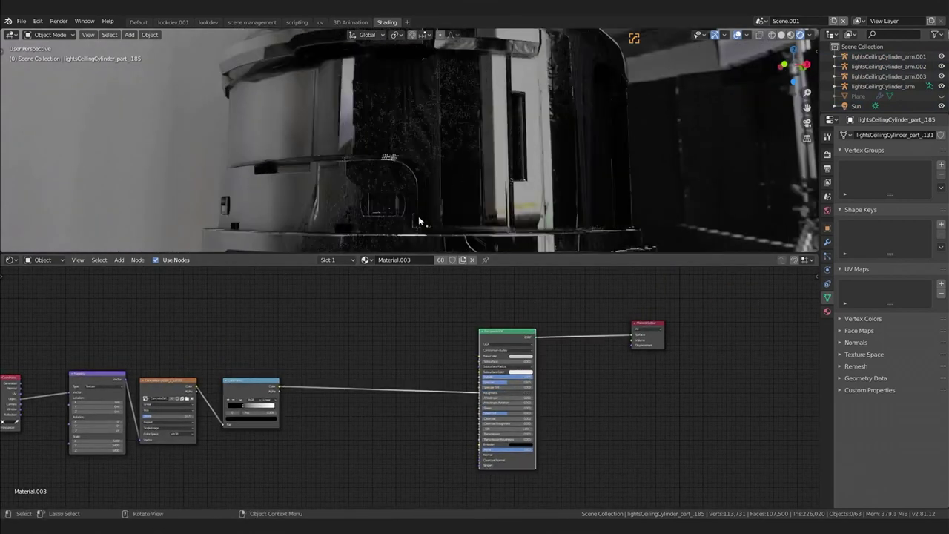
# Step: Lighten the roughness ramp's black stop to dark grey and shift it close to the start of the ramp
pyautogui.scroll(2, 367, 289)
pyautogui.moveTo(311, 364); pyautogui.dragTo(425, 311, button='middle')
pyautogui.click(275, 377)
pyautogui.moveTo(311, 315); pyautogui.dragTo(311, 296)
pyautogui.moveTo(374, 170); pyautogui.dragTo(415, 160, button='middle')
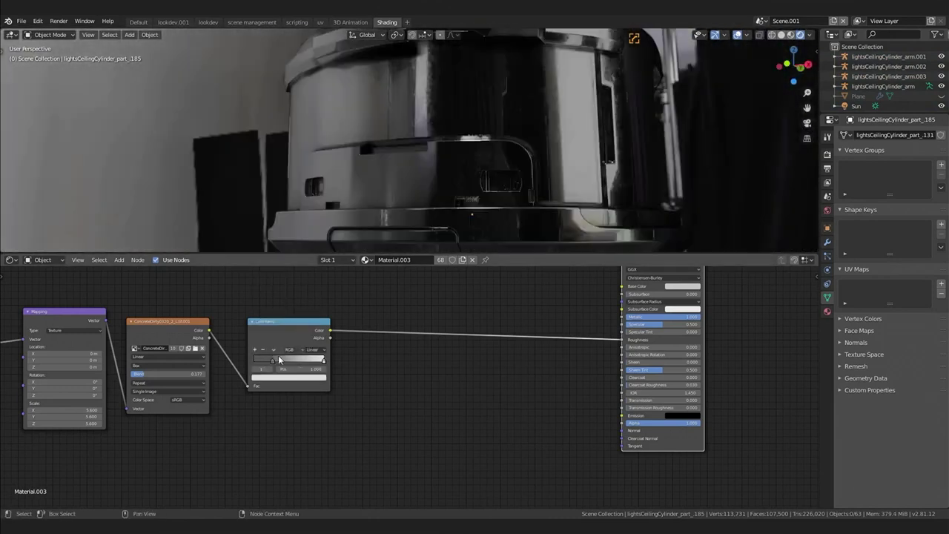
pyautogui.moveTo(279, 361); pyautogui.dragTo(252, 361)
pyautogui.moveTo(460, 185); pyautogui.dragTo(503, 176, button='middle')
# Step: Create a second Principled BSDF below the metal shader and preview it on the model
pyautogui.scroll(-2, 429, 371)
pyautogui.moveTo(467, 322); pyautogui.dragTo(348, 339, button='middle')
pyautogui.moveTo(471, 497); pyautogui.dragTo(434, 423, button='middle')
pyautogui.hotkey('shift', 'a')
pyautogui.click(464, 339)
pyautogui.hotkey('shift', 'd')
pyautogui.click(464, 506)
pyautogui.moveTo(464, 505); pyautogui.dragTo(467, 433, button='middle')
pyautogui.scroll(1, 464, 371)
pyautogui.keyDown('ctrl'); pyautogui.keyDown('shift'); pyautogui.click(464, 314); pyautogui.keyUp('shift'); pyautogui.keyUp('ctrl')
# Step: Set the second Principled BSDF's Metallic to 0.000, Roughness to 1.000 and base colour to orange-brown
pyautogui.scroll(2, 470, 348)
pyautogui.moveTo(472, 356); pyautogui.dragTo(432, 356)
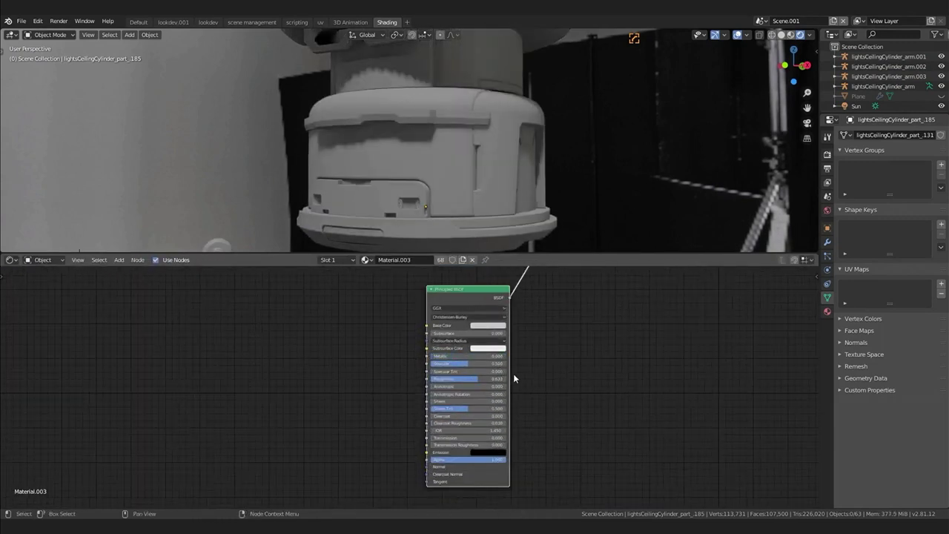
pyautogui.click(485, 325)
pyautogui.moveTo(500, 252); pyautogui.dragTo(493, 267)
# Step: Duplicate the ColorRamp beside the second shader, feed it with the concrete texture's colour and preview it
pyautogui.keyDown('ctrl'); pyautogui.moveTo(387, 370); pyautogui.dragTo(449, 478, button='middle'); pyautogui.keyUp('ctrl')
pyautogui.keyDown('shift'); pyautogui.scroll(-1, 326, 349); pyautogui.keyUp('shift')
pyautogui.hotkey('shift', 'd')
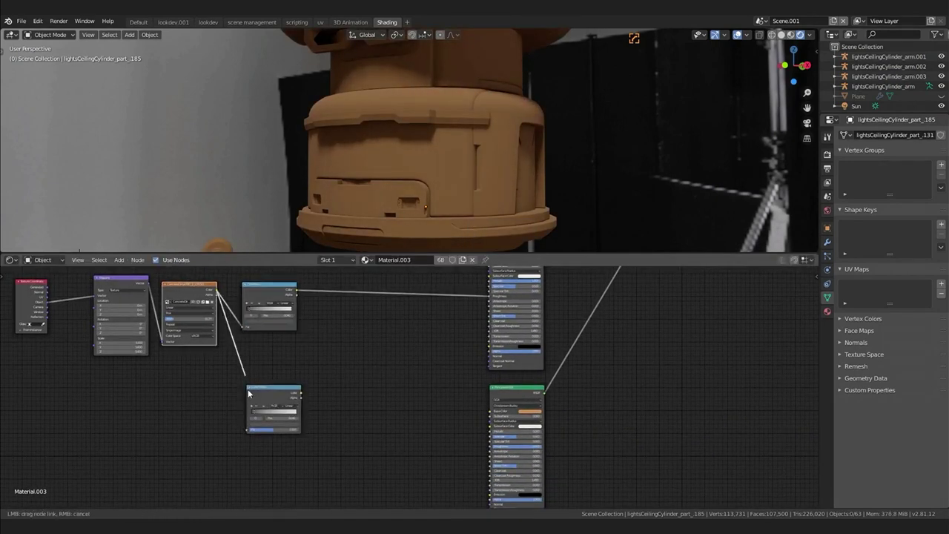
pyautogui.moveTo(286, 405); pyautogui.dragTo(294, 416)
pyautogui.keyDown('ctrl'); pyautogui.keyDown('shift'); pyautogui.click(294, 401); pyautogui.keyUp('shift'); pyautogui.keyUp('ctrl')
pyautogui.moveTo(294, 401); pyautogui.dragTo(303, 369, button='middle')
pyautogui.keyDown('ctrl'); pyautogui.moveTo(303, 369); pyautogui.dragTo(303, 349, button='middle'); pyautogui.keyUp('ctrl')
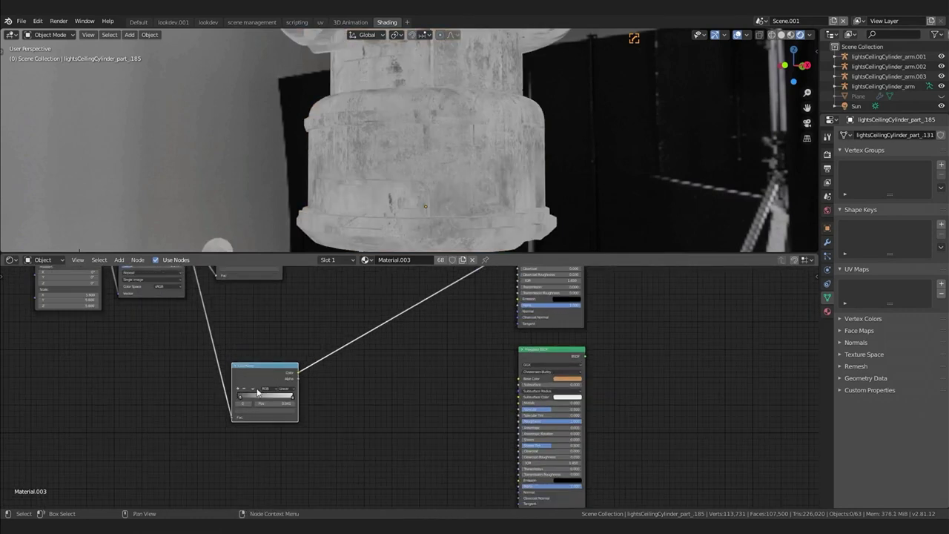
# Step: Recolour the duplicated ramp's end stops from dark brown to light tan
pyautogui.click(252, 411)
pyautogui.click(256, 366)
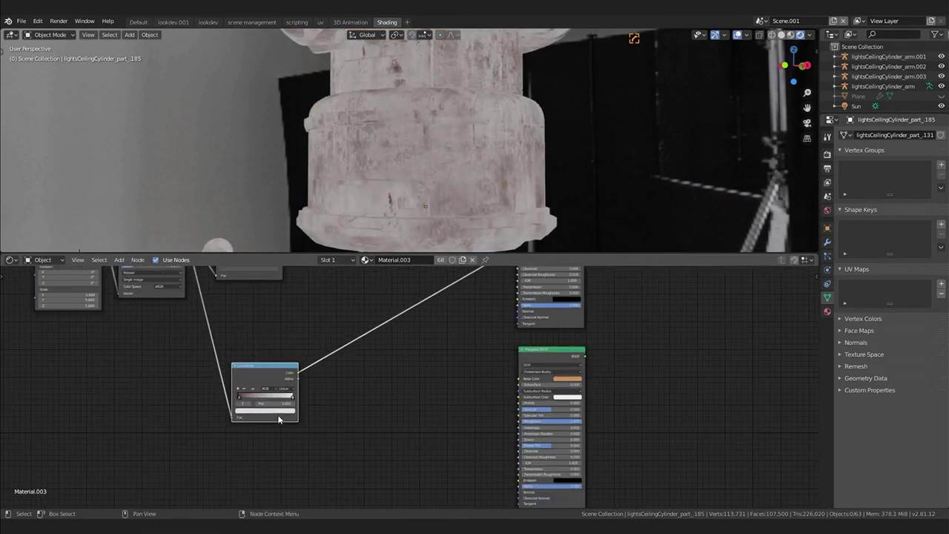
pyautogui.click(276, 412)
pyautogui.moveTo(256, 360)
pyautogui.mouseDown()
pyautogui.moveTo(283, 359)
pyautogui.moveTo(239, 366)
pyautogui.mouseUp()
pyautogui.click(240, 393)
pyautogui.click(264, 411)
pyautogui.scroll(4, 218, 382)
# Step: Add a middle stop to the brown ramp and colour it a saturated rusty orange-brown
pyautogui.click(179, 401)
pyautogui.click(214, 418)
pyautogui.click(216, 402)
pyautogui.click(214, 418)
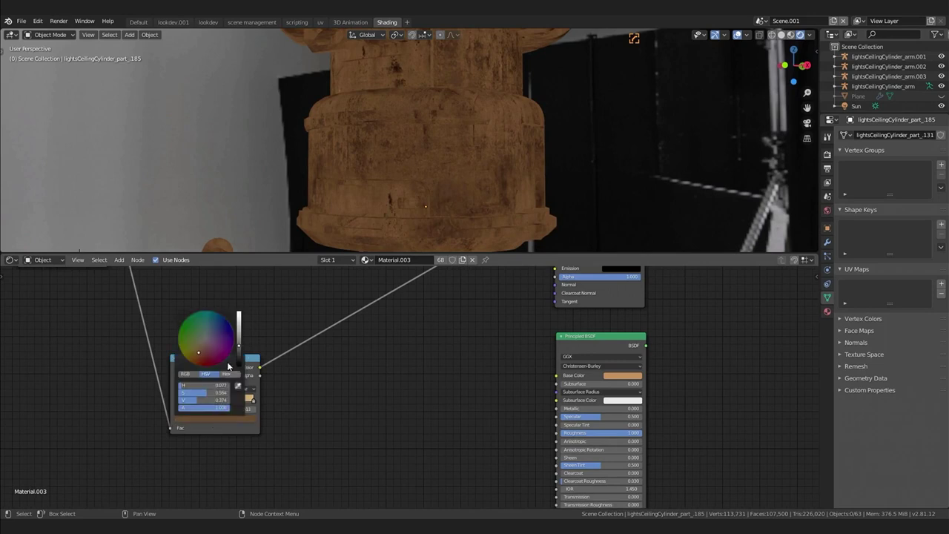
# Step: Connect the rust ramp to the second Principled BSDF's base colour and shift its middle stop to position 0.275
pyautogui.scroll(-2, 333, 398)
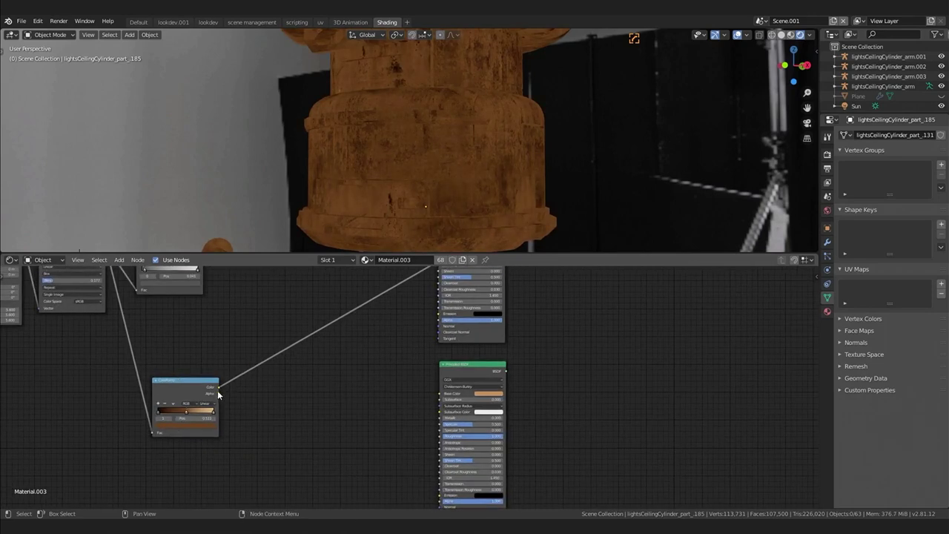
pyautogui.keyDown('ctrl'); pyautogui.keyDown('shift'); pyautogui.click(458, 370); pyautogui.keyUp('shift'); pyautogui.keyUp('ctrl')
pyautogui.scroll(-2, 456, 220)
pyautogui.scroll(1, 455, 220)
pyautogui.moveTo(257, 373); pyautogui.dragTo(290, 364, button='middle')
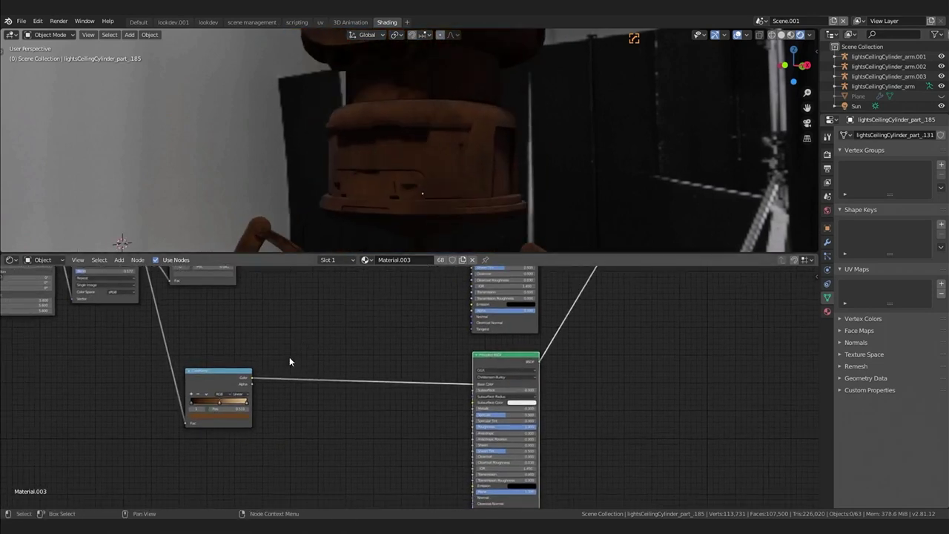
pyautogui.moveTo(387, 425); pyautogui.dragTo(345, 438, button='middle')
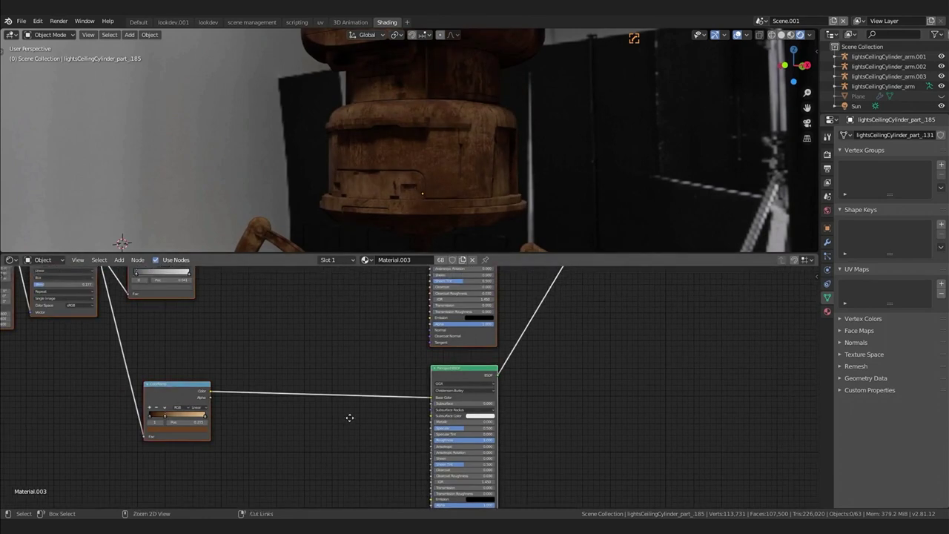
# Step: Add a Mix Shader that combines the metal and rust Principled shaders and preview it on the model
pyautogui.scroll(-2, 346, 438)
pyautogui.hotkey('shift', 'a')
pyautogui.moveTo(523, 321)
pyautogui.click(555, 384)
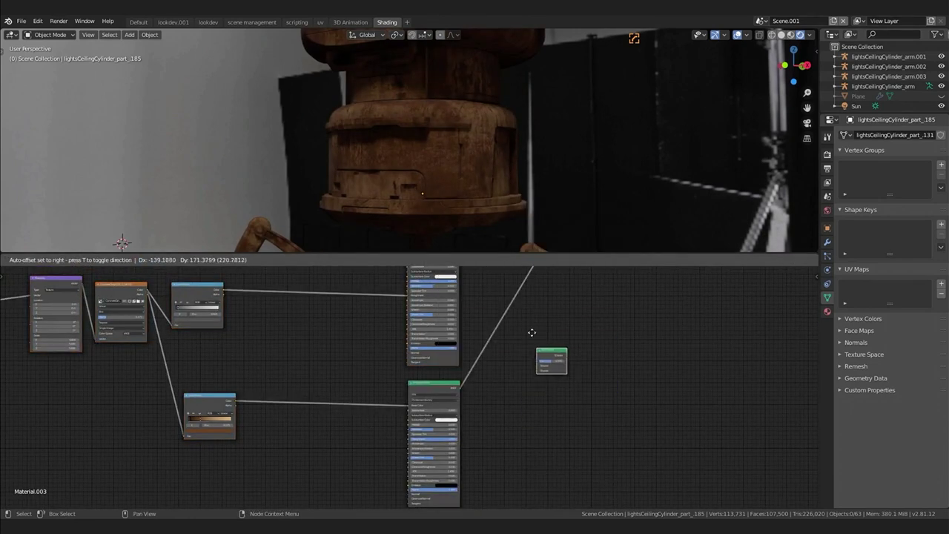
pyautogui.click(537, 337)
pyautogui.keyDown('ctrl'); pyautogui.keyDown('shift'); pyautogui.click(543, 338); pyautogui.keyUp('shift'); pyautogui.keyUp('ctrl')
pyautogui.scroll(3, 569, 349)
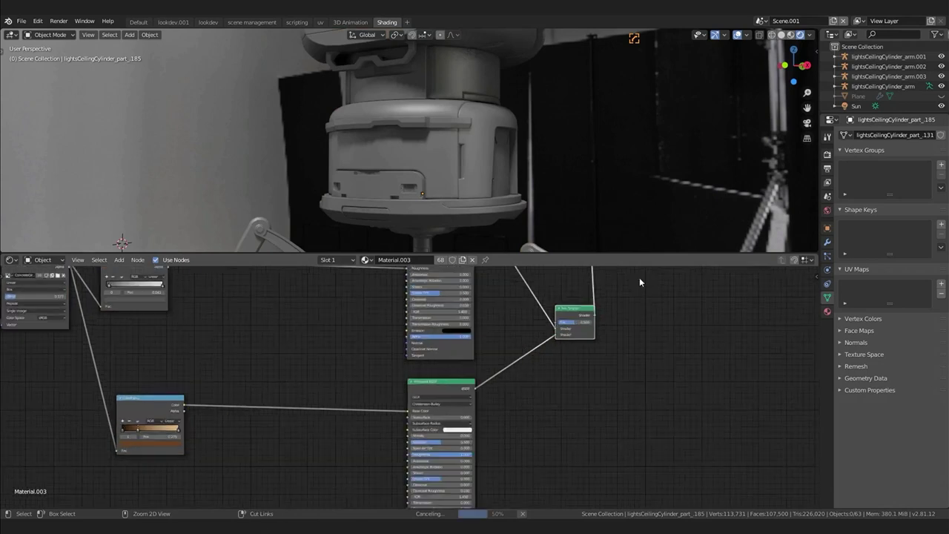
# Step: Lower the Mix Shader's factor until only the metal shader is used
pyautogui.scroll(-1, 646, 313)
pyautogui.moveTo(646, 313); pyautogui.dragTo(530, 339, button='middle')
pyautogui.scroll(6, 530, 339)
pyautogui.moveTo(464, 331); pyautogui.dragTo(413, 385, button='middle')
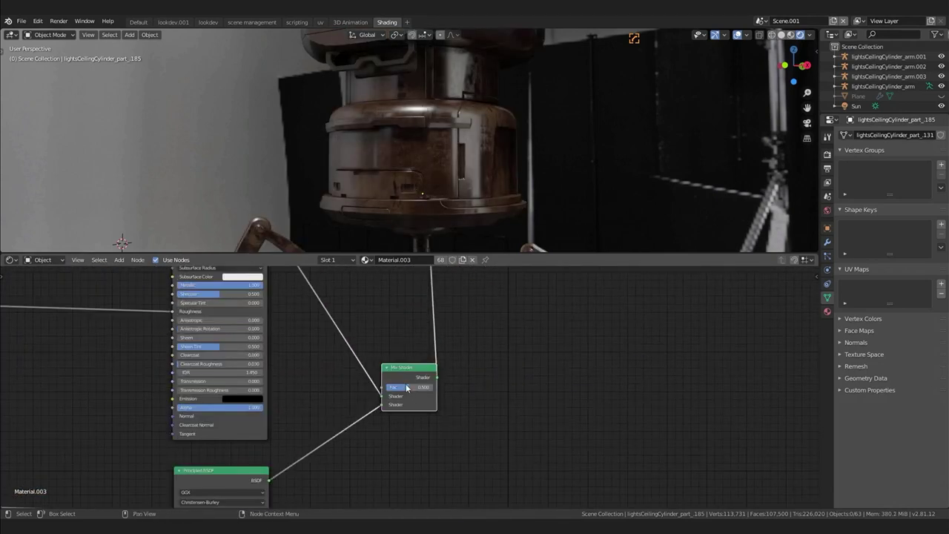
pyautogui.moveTo(407, 390); pyautogui.dragTo(189, 394)
# Step: Duplicate the rust ramp below itself, feed it the concrete texture through a reroute point and preview it
pyautogui.moveTo(189, 394); pyautogui.dragTo(391, 332, button='middle')
pyautogui.scroll(-3, 392, 332)
pyautogui.moveTo(264, 403)
pyautogui.mouseDown(button='middle')
pyautogui.moveTo(378, 370)
pyautogui.moveTo(402, 389)
pyautogui.moveTo(277, 379)
pyautogui.mouseUp(button='middle')
pyautogui.click(301, 411)
pyautogui.hotkey('shift', 'd')
pyautogui.click(295, 488)
pyautogui.keyDown('shift'); pyautogui.moveTo(289, 325); pyautogui.dragTo(273, 374, button='right'); pyautogui.keyUp('shift')
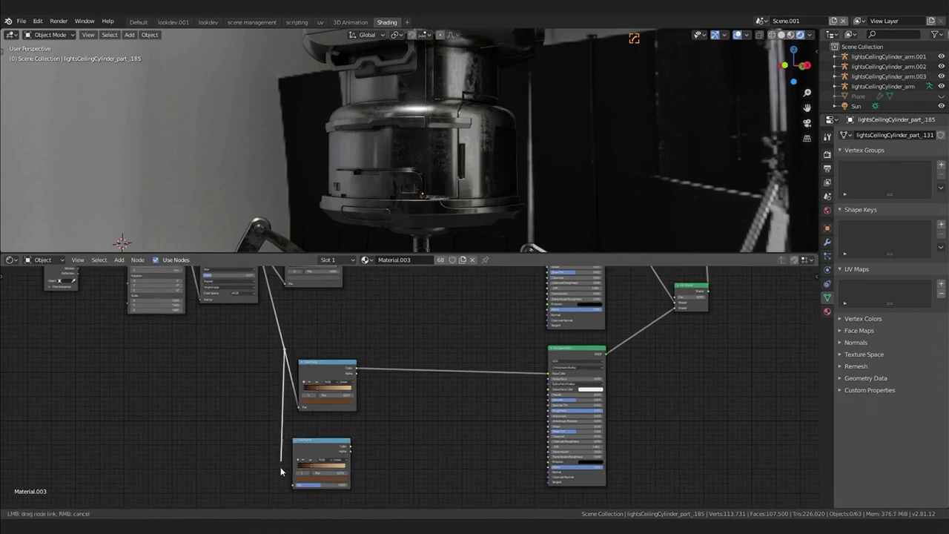
pyautogui.keyDown('ctrl'); pyautogui.keyDown('shift'); pyautogui.click(315, 452); pyautogui.keyUp('shift'); pyautogui.keyUp('ctrl')
pyautogui.moveTo(315, 451); pyautogui.dragTo(338, 401, button='middle')
# Step: Turn the duplicated rust ramp into a hard black-and-white mask by changing its stops
pyautogui.scroll(5, 321, 419)
pyautogui.click(300, 420)
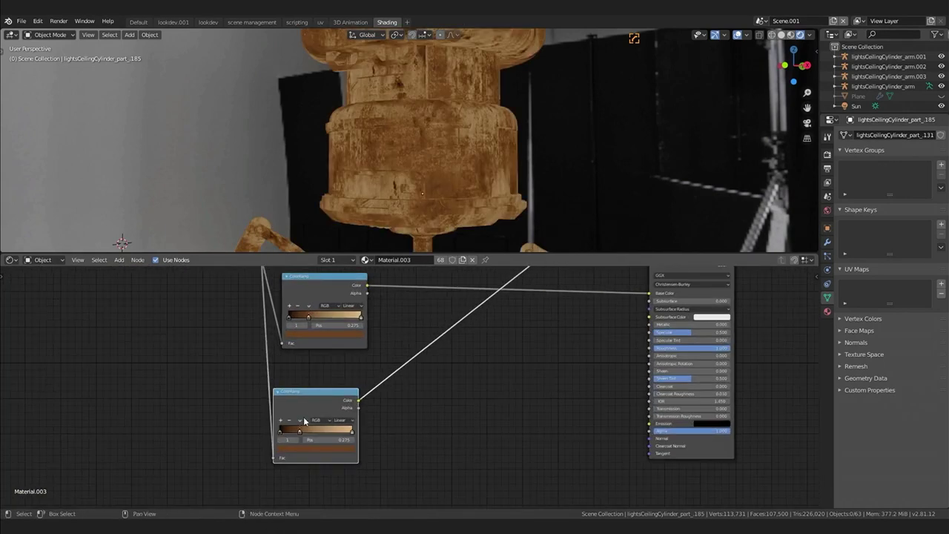
pyautogui.click(319, 457)
pyautogui.moveTo(280, 431); pyautogui.dragTo(299, 433)
# Step: Drive the Mix Shader's factor with the mask ramp and preview the blended material
pyautogui.moveTo(481, 384); pyautogui.dragTo(229, 434, button='middle')
pyautogui.scroll(-5, 301, 386)
pyautogui.moveTo(556, 319); pyautogui.dragTo(534, 341, button='middle')
pyautogui.keyDown('ctrl'); pyautogui.keyDown('shift'); pyautogui.click(495, 310); pyautogui.keyUp('shift'); pyautogui.keyUp('ctrl')
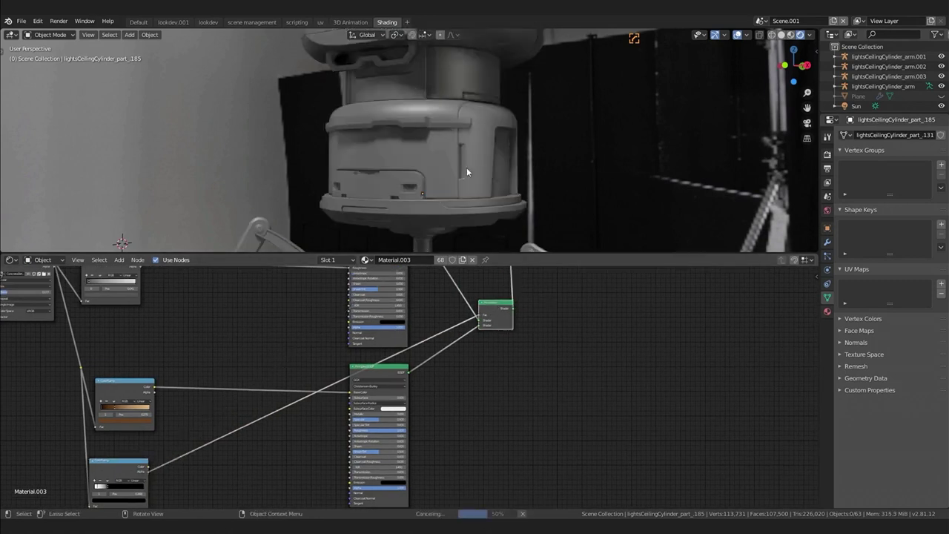
pyautogui.moveTo(462, 195); pyautogui.dragTo(444, 248, button='middle')
# Step: Reshape the mask ramp to run from black at position 0.232 to a nearby white stop, leaving patchy rust on the metal
pyautogui.scroll(1, 457, 200)
pyautogui.moveTo(258, 436); pyautogui.dragTo(389, 360, button='middle')
pyautogui.moveTo(578, 311); pyautogui.dragTo(449, 397, button='middle')
pyautogui.moveTo(243, 458); pyautogui.dragTo(358, 401, button='middle')
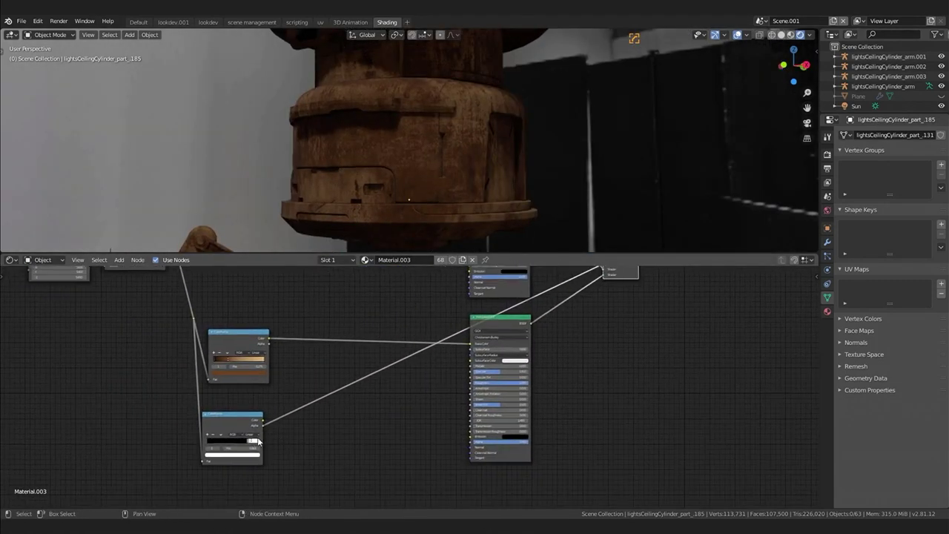
pyautogui.moveTo(262, 441); pyautogui.dragTo(226, 446)
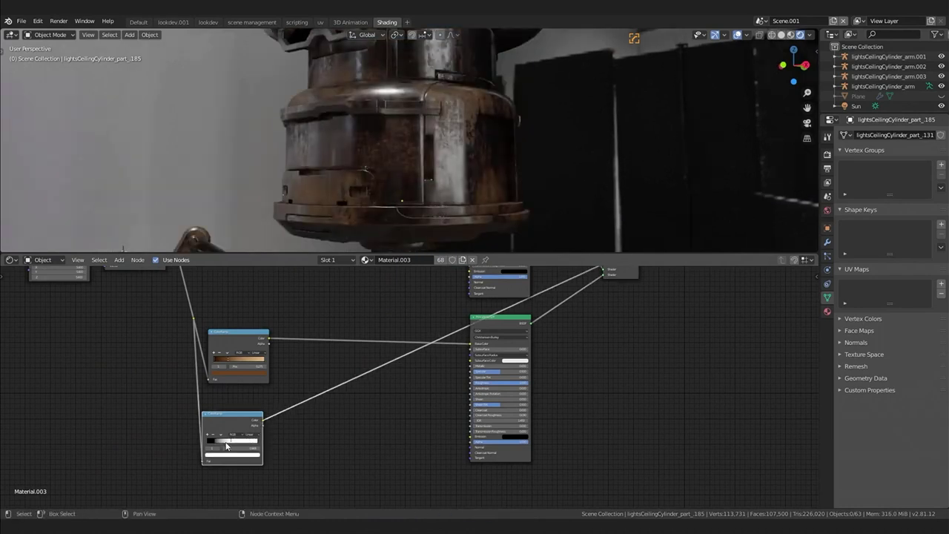
pyautogui.scroll(-4, 449, 222)
pyautogui.moveTo(512, 215); pyautogui.dragTo(489, 215, button='middle')
pyautogui.scroll(5, 475, 215)
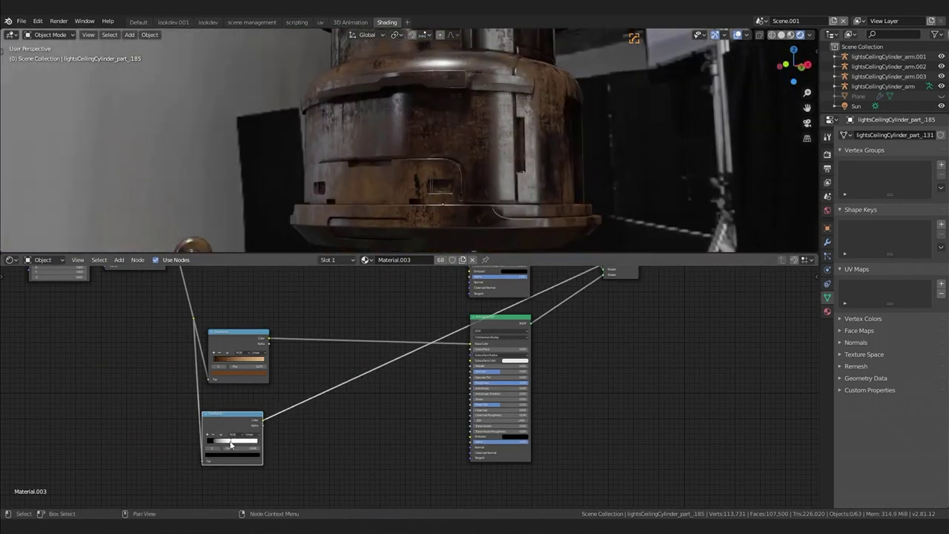
pyautogui.scroll(-3, 461, 191)
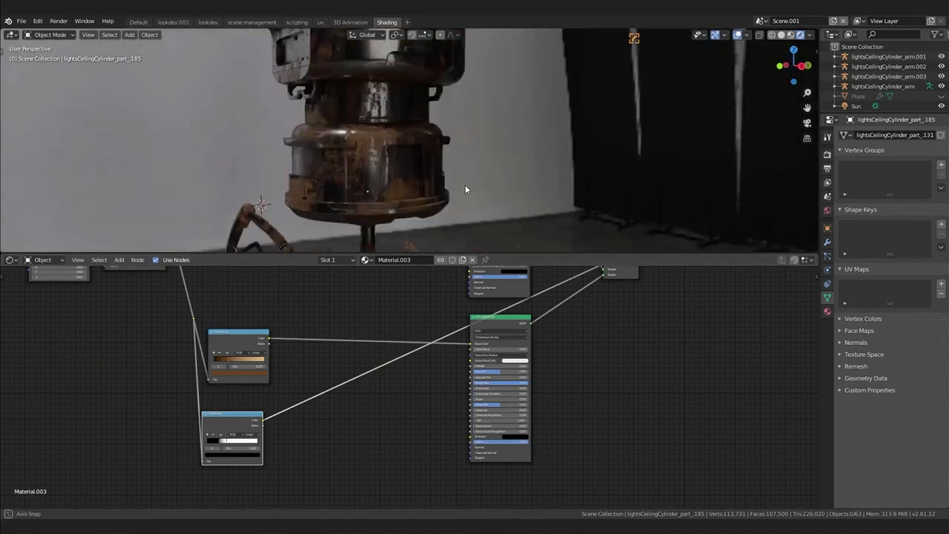
pyautogui.scroll(3, 461, 191)
pyautogui.moveTo(461, 191); pyautogui.dragTo(495, 167, button='middle')
pyautogui.scroll(-3, 603, 201)
# Step: Enclose the mask ramp in a frame and place reroute points on its incoming and outgoing links
pyautogui.moveTo(189, 446); pyautogui.dragTo(318, 390, button='middle')
pyautogui.hotkey('ctrl', 'j')
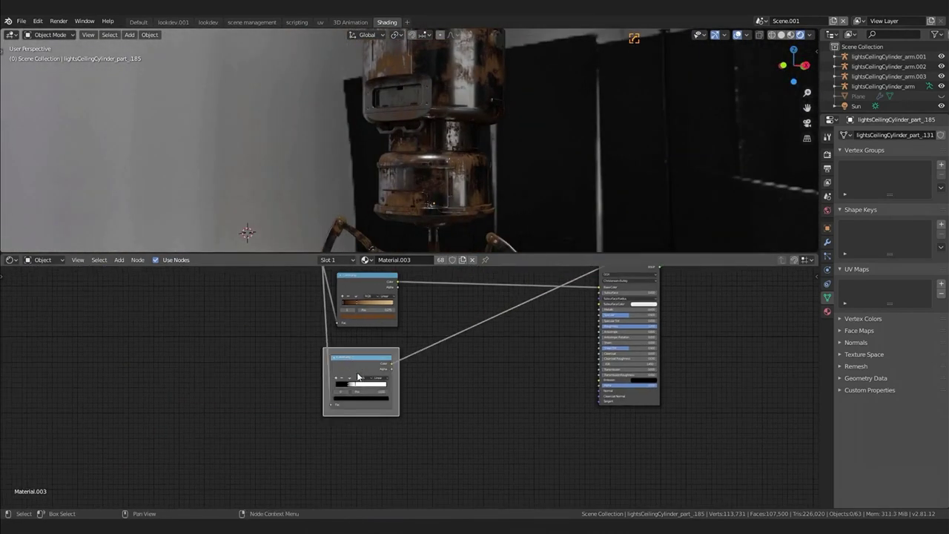
pyautogui.moveTo(373, 358); pyautogui.dragTo(331, 384)
pyautogui.keyDown('shift'); pyautogui.moveTo(356, 370); pyautogui.dragTo(366, 391, button='right'); pyautogui.keyUp('shift')
pyautogui.press('g')
pyautogui.click(343, 398)
pyautogui.moveTo(343, 397); pyautogui.dragTo(402, 397)
pyautogui.moveTo(402, 397); pyautogui.dragTo(423, 373, button='middle')
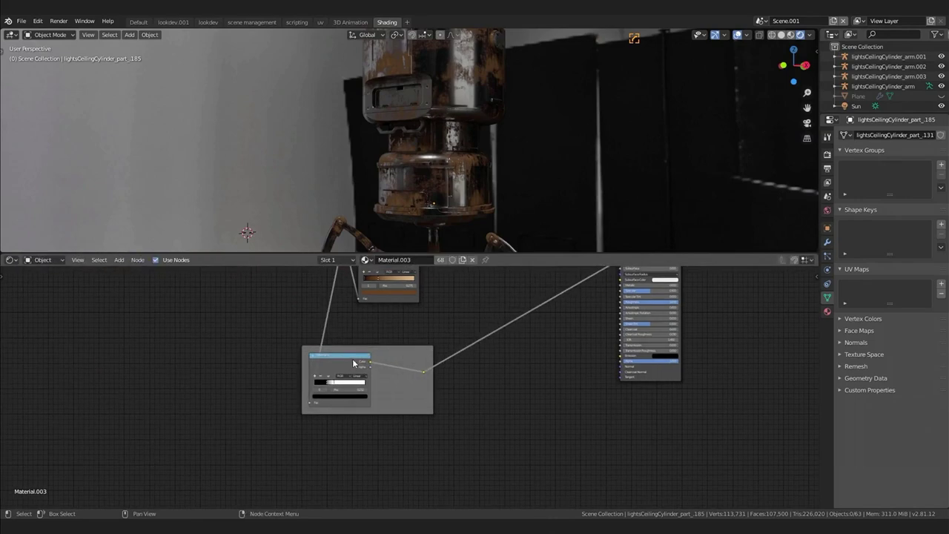
pyautogui.keyDown('shift'); pyautogui.moveTo(320, 330); pyautogui.dragTo(342, 333, button='right'); pyautogui.keyUp('shift')
pyautogui.press('g')
pyautogui.click(230, 398)
pyautogui.moveTo(321, 440); pyautogui.dragTo(307, 409, button='middle')
# Step: Add an Ambient Occlusion node near the mask ramp and preview it on the model
pyautogui.hotkey('shift', 'a')
pyautogui.moveTo(345, 369)
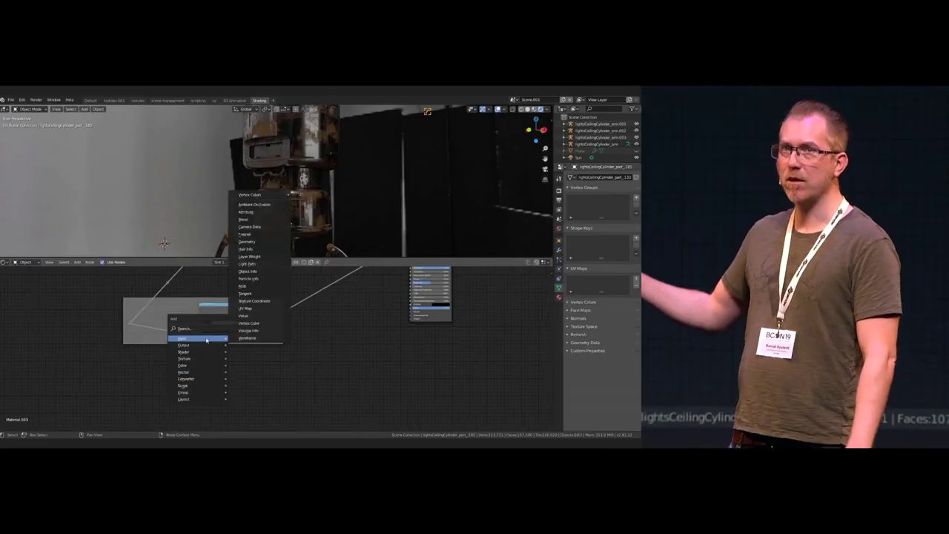
pyautogui.click(379, 177)
pyautogui.click(250, 325)
pyautogui.moveTo(254, 327); pyautogui.dragTo(53, 395)
pyautogui.keyDown('ctrl'); pyautogui.keyDown('shift'); pyautogui.click(220, 363); pyautogui.keyUp('shift'); pyautogui.keyUp('ctrl')
# Step: Pass the ambient occlusion through a white-to-black ColorRamp ending at 0.691 and combine it with the mask ramp in a Mix node
pyautogui.hotkey('shift', 'a')
pyautogui.moveTo(199, 409)
pyautogui.click(256, 313)
pyautogui.click(228, 356)
pyautogui.scroll(-10, 354, 373)
pyautogui.moveTo(430, 329); pyautogui.dragTo(260, 329)
pyautogui.scroll(6, 272, 343)
pyautogui.keyDown('ctrl'); pyautogui.keyDown('shift'); pyautogui.click(271, 324); pyautogui.keyUp('shift'); pyautogui.keyUp('ctrl')
pyautogui.scroll(2, 273, 334)
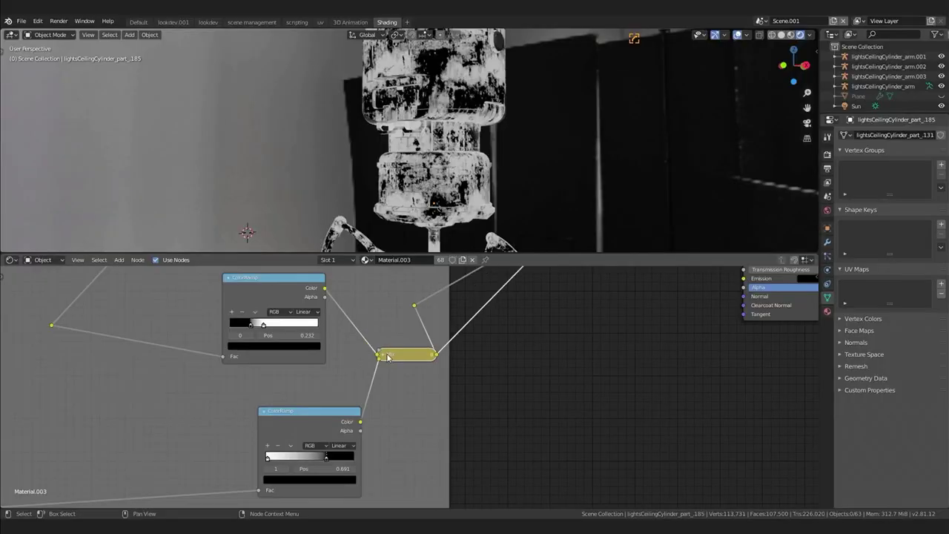
# Step: Expand the Mix node, set its factor to 0.900 and space it apart from the occlusion ramp
pyautogui.click(384, 355)
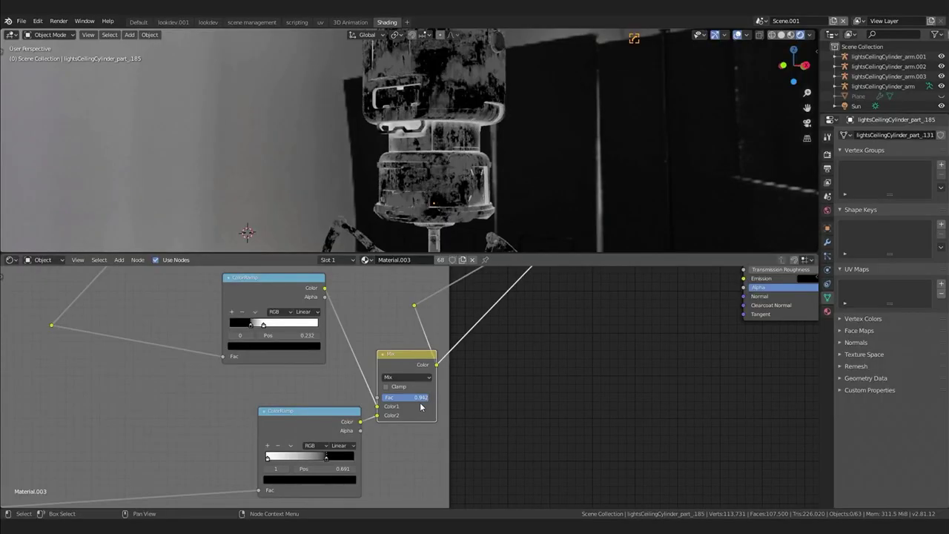
pyautogui.click(450, 388)
pyautogui.moveTo(450, 389); pyautogui.dragTo(431, 363, button='middle')
pyautogui.scroll(1, 395, 354)
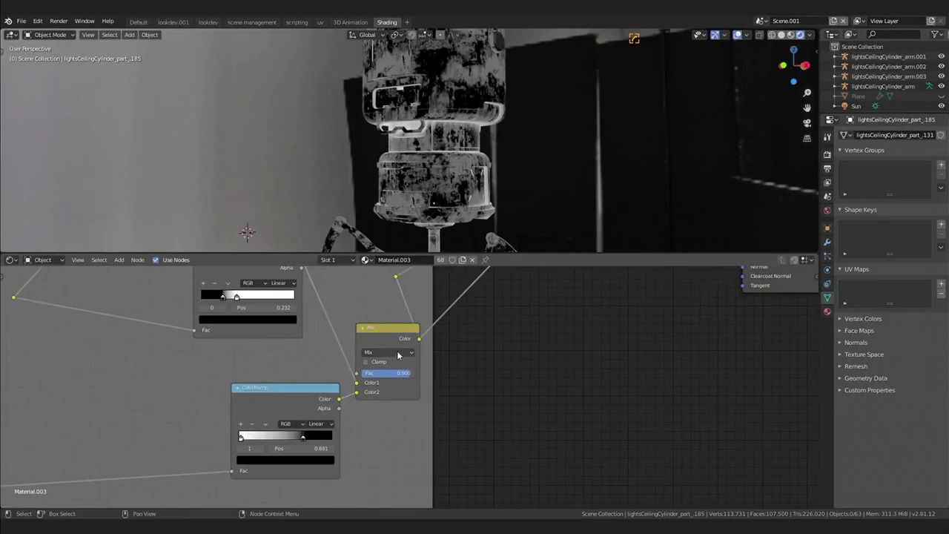
pyautogui.moveTo(285, 395); pyautogui.dragTo(224, 403)
pyautogui.moveTo(380, 333); pyautogui.dragTo(360, 360)
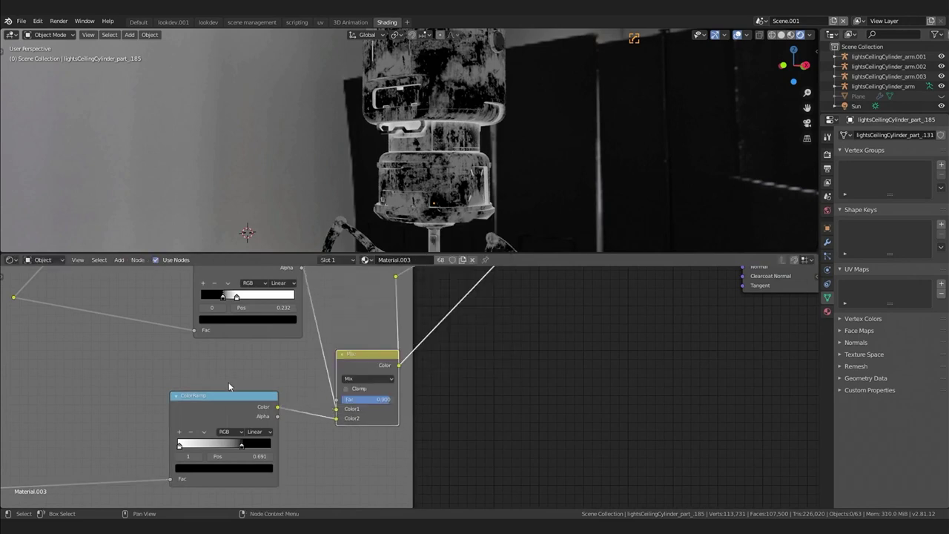
# Step: Duplicate a ColorRamp and insert it after the Mix node to control the combined mask
pyautogui.click(230, 395)
pyautogui.moveTo(245, 311); pyautogui.dragTo(234, 366, button='middle')
pyautogui.hotkey('shift', 'd')
pyautogui.click(479, 385)
# Step: Set the Mix factor to 0.867 and sharpen the final ramp with its white stop at 0.164 and black stop beside it
pyautogui.moveTo(453, 419)
pyautogui.mouseDown()
pyautogui.moveTo(439, 419)
pyautogui.moveTo(454, 419)
pyautogui.mouseUp()
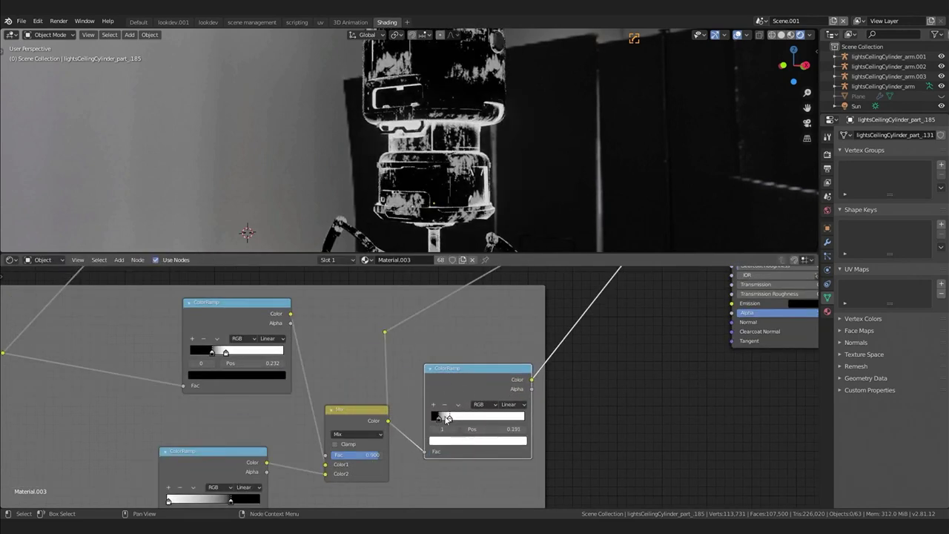
pyautogui.moveTo(343, 456); pyautogui.dragTo(359, 457)
pyautogui.click(410, 392)
pyautogui.scroll(-2, 444, 185)
pyautogui.moveTo(445, 186)
pyautogui.mouseDown(button='middle')
pyautogui.moveTo(469, 185)
pyautogui.moveTo(457, 185)
pyautogui.mouseUp(button='middle')
pyautogui.scroll(1, 456, 185)
pyautogui.moveTo(438, 419); pyautogui.dragTo(447, 418)
pyautogui.press('a')
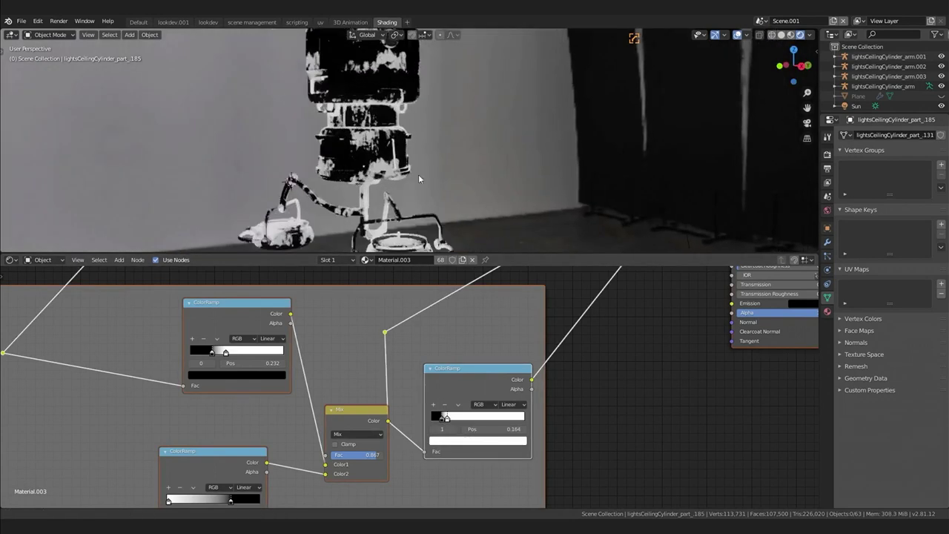
# Step: Switch the material preview from the combined mask back to the Mix Shader that blends the metal and rust shaders
pyautogui.moveTo(413, 180); pyautogui.dragTo(438, 180, button='middle')
pyautogui.press('a')
pyautogui.moveTo(646, 344)
pyautogui.mouseDown(button='middle')
pyautogui.moveTo(479, 434)
pyautogui.moveTo(398, 493)
pyautogui.mouseUp(button='middle')
pyautogui.scroll(-10, 479, 434)
pyautogui.keyDown('ctrl'); pyautogui.keyDown('shift'); pyautogui.click(517, 314); pyautogui.keyUp('shift'); pyautogui.keyUp('ctrl')
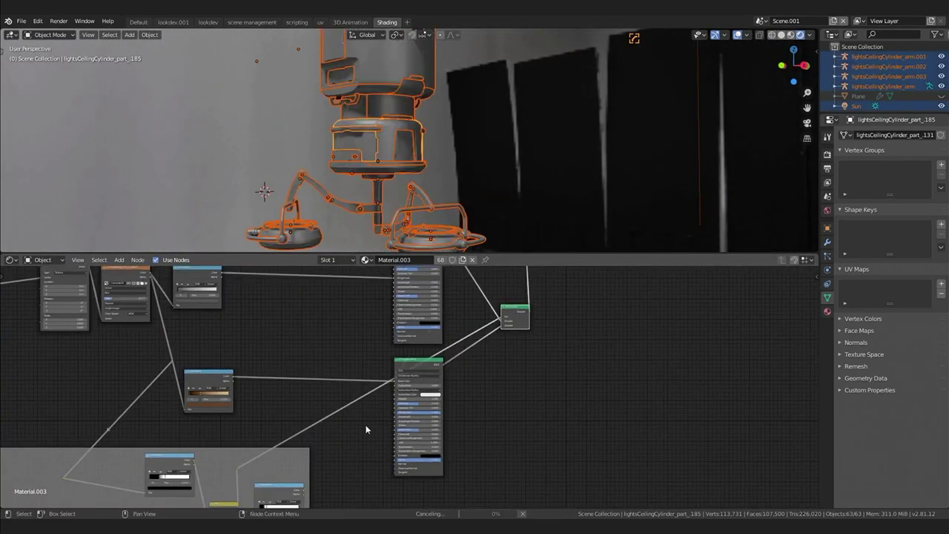
# Step: Move the reroute point beside the final ColorRamp, feed it from that ramp's Color output, and deselect all objects
pyautogui.moveTo(314, 456); pyautogui.dragTo(346, 387, button='middle')
pyautogui.moveTo(270, 400); pyautogui.dragTo(360, 408)
pyautogui.hotkey('alt', 'a')
pyautogui.moveTo(375, 208); pyautogui.dragTo(425, 209, button='middle')
pyautogui.scroll(3, 401, 199)
pyautogui.scroll(-3, 437, 207)
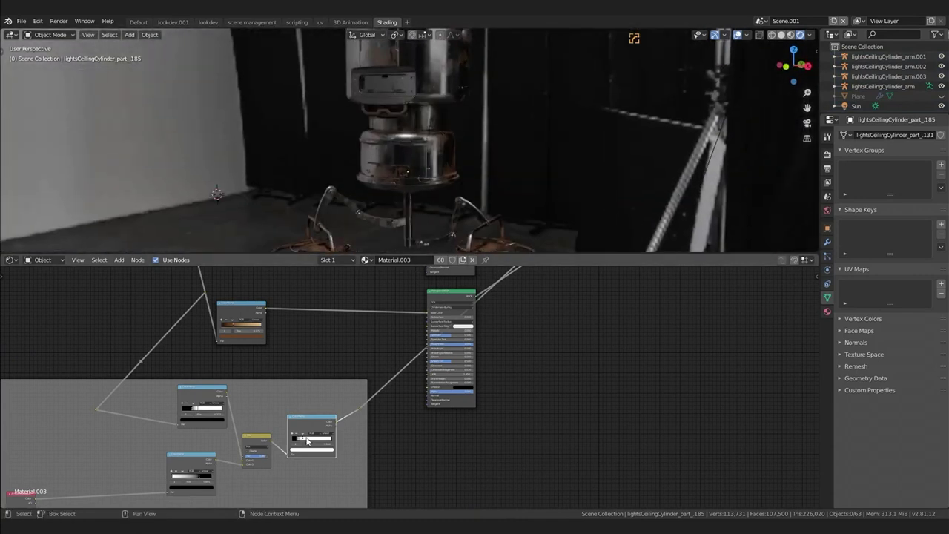
# Step: Set the concrete texture's Mapping scale to 5.000 on all three axes
pyautogui.keyDown('ctrl'); pyautogui.moveTo(307, 440); pyautogui.dragTo(338, 362, button='middle'); pyautogui.keyUp('ctrl')
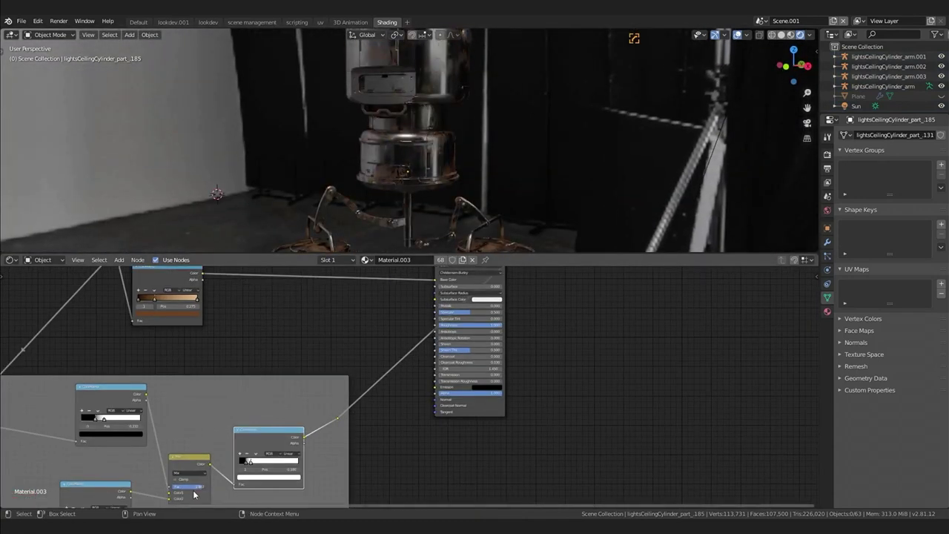
pyautogui.moveTo(409, 198)
pyautogui.mouseDown(button='middle')
pyautogui.moveTo(360, 186)
pyautogui.moveTo(407, 201)
pyautogui.mouseUp(button='middle')
pyautogui.moveTo(285, 356); pyautogui.dragTo(341, 443, button='middle')
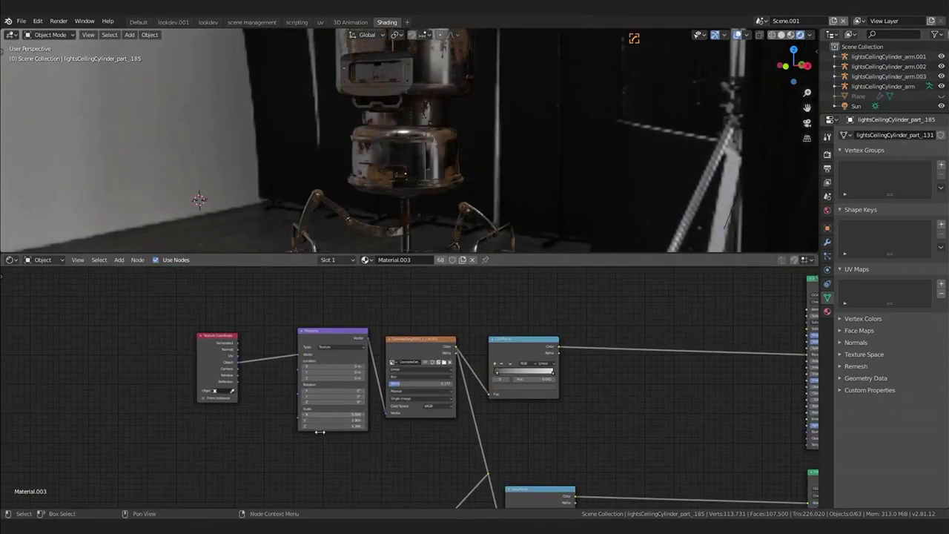
pyautogui.moveTo(327, 433); pyautogui.dragTo(360, 433)
pyautogui.moveTo(415, 195); pyautogui.dragTo(484, 218, button='middle')
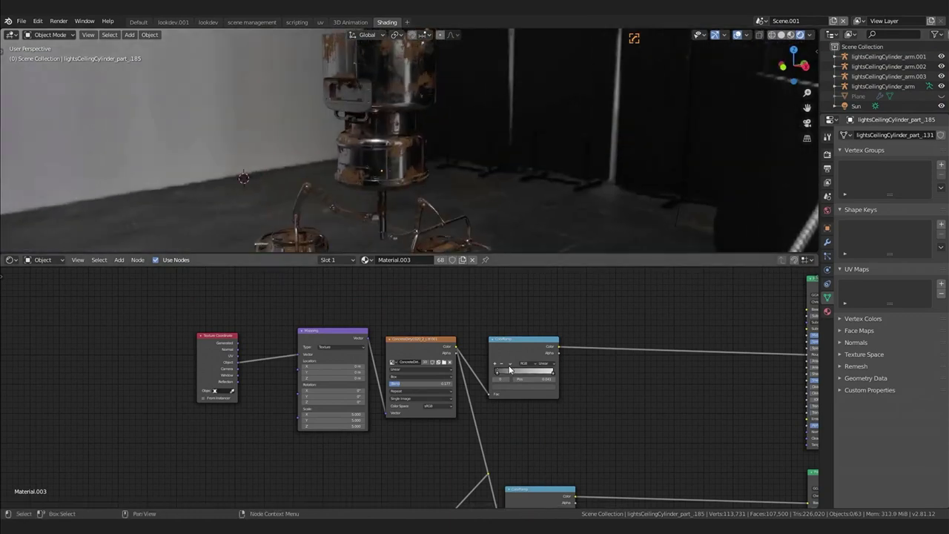